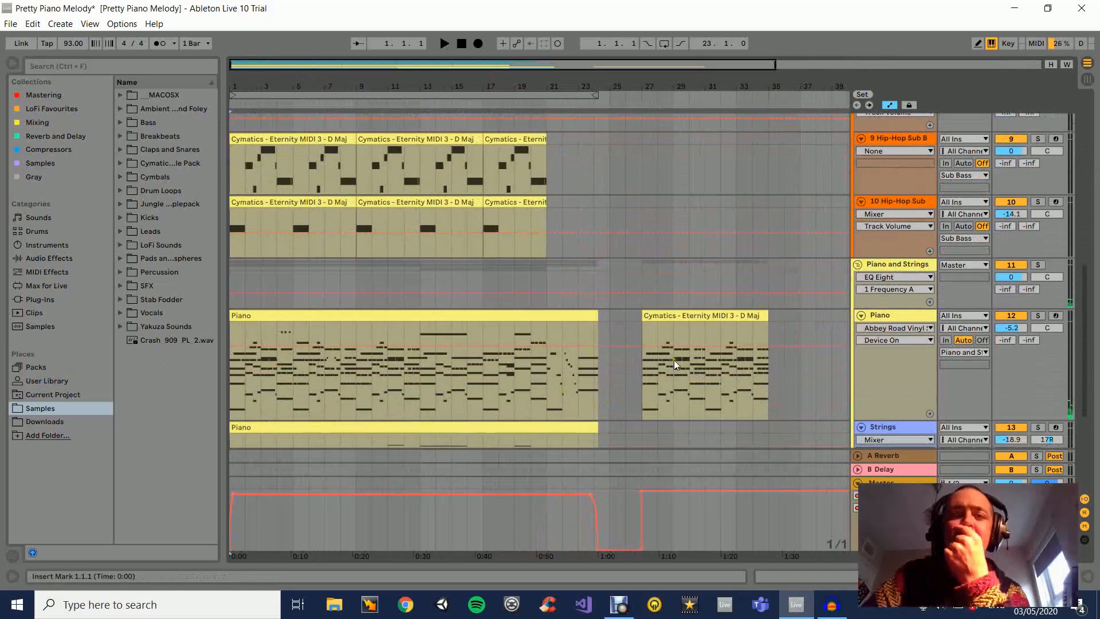
- Inspect the Piano track's device chain and the patch loaded in its SRX KEYBOARDS instrument
{"action": "left_click", "coordinate": [701, 316]}
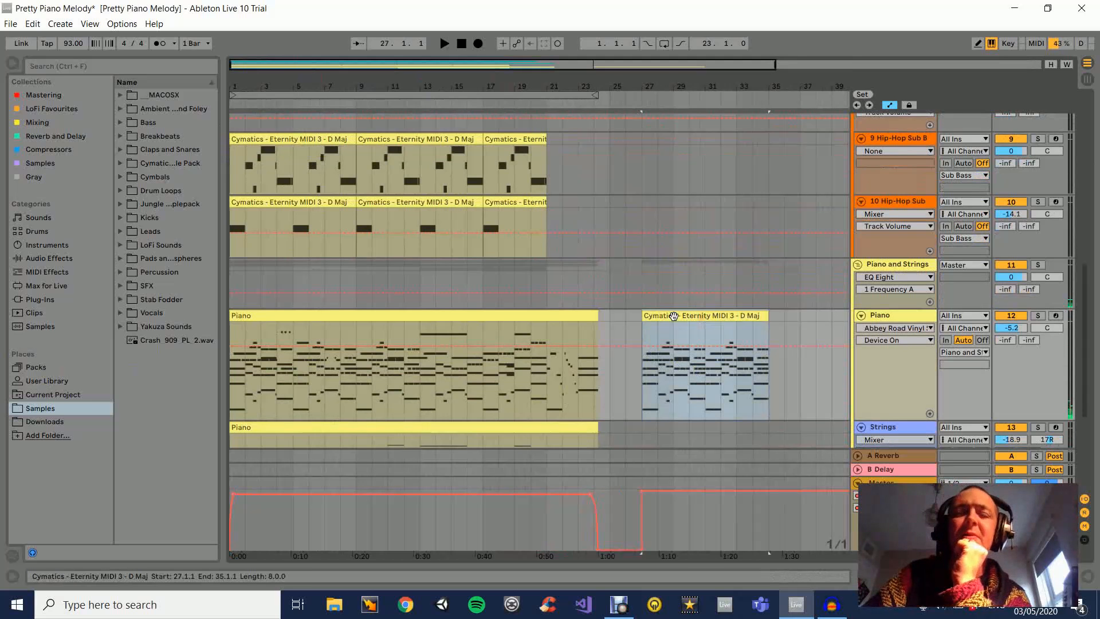
{"action": "left_click", "coordinate": [461, 43]}
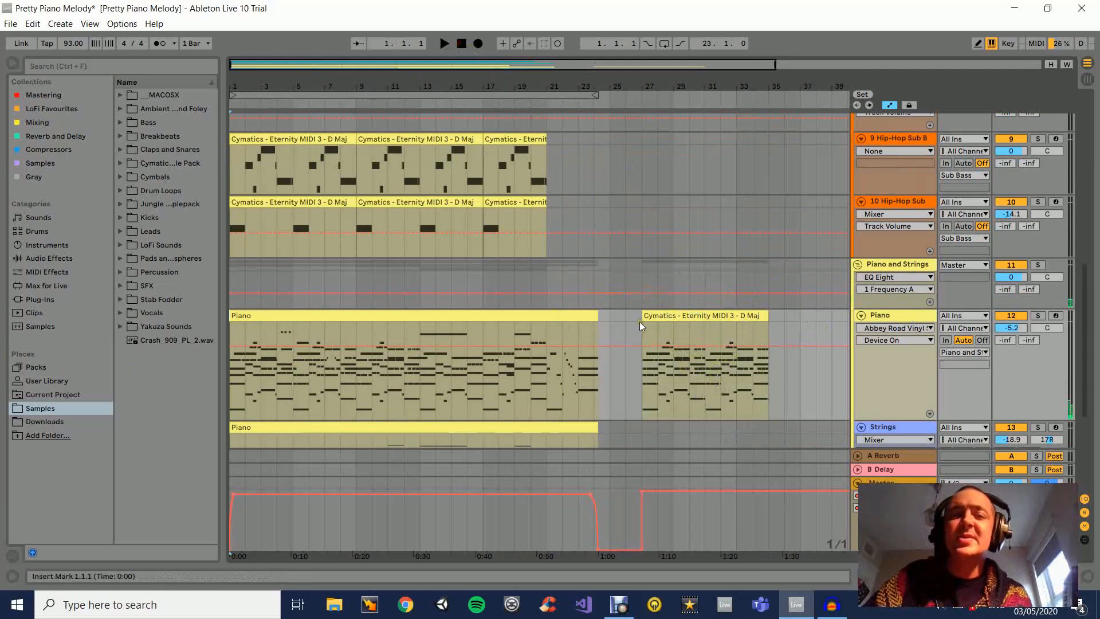
{"action": "left_click", "coordinate": [705, 316]}
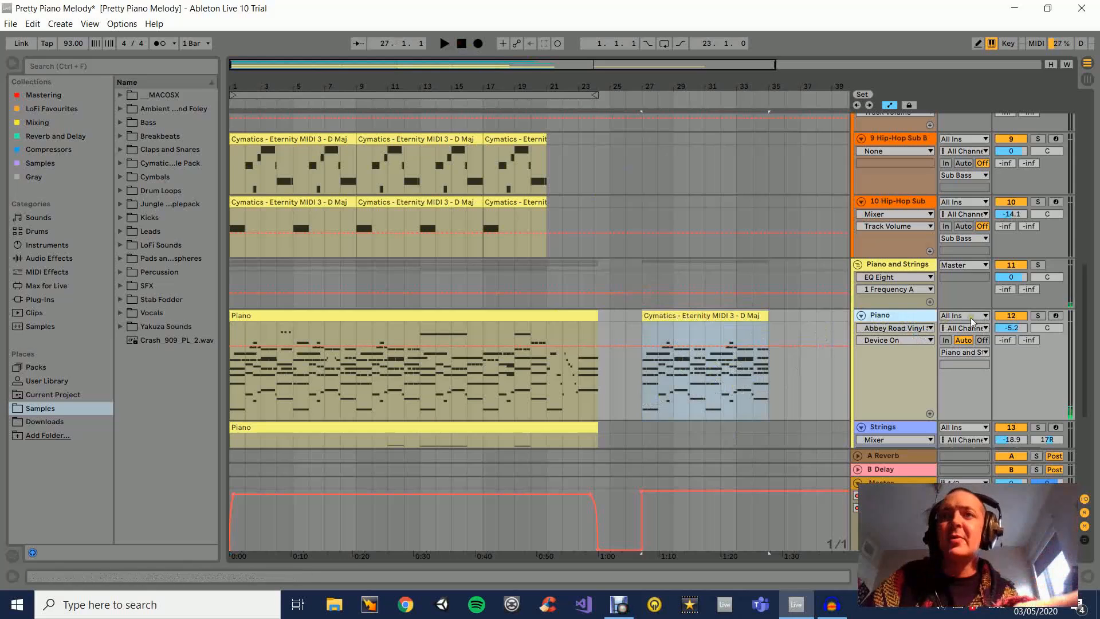
{"action": "double_click", "coordinate": [929, 319]}
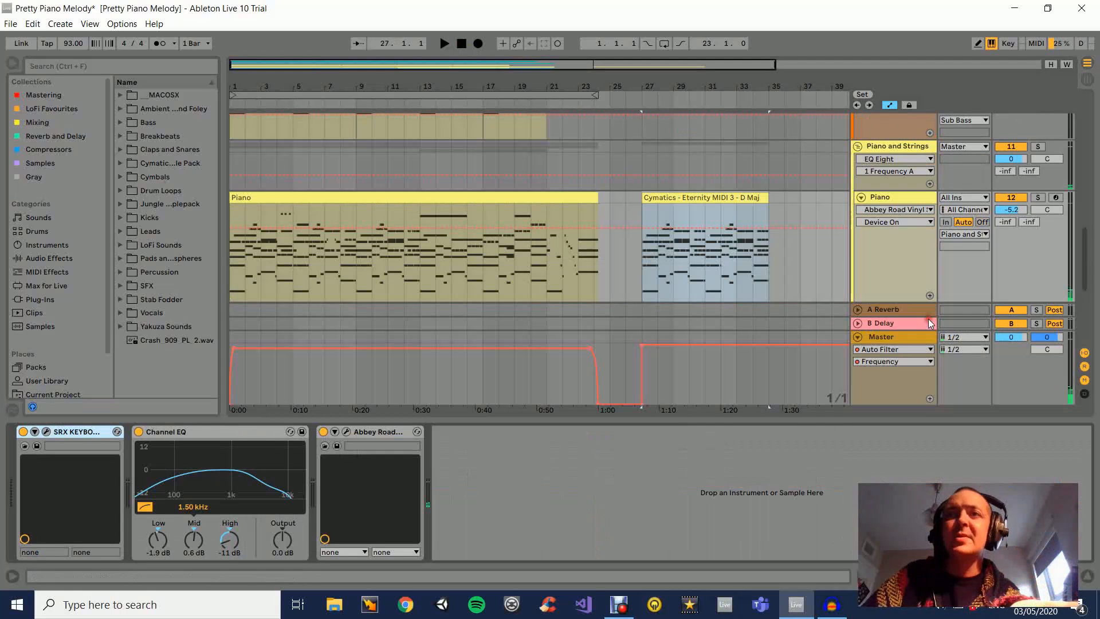
{"action": "left_click", "coordinate": [46, 431]}
{"action": "left_click_drag", "start_coordinate": [400, 304], "coordinate": [432, 252]}
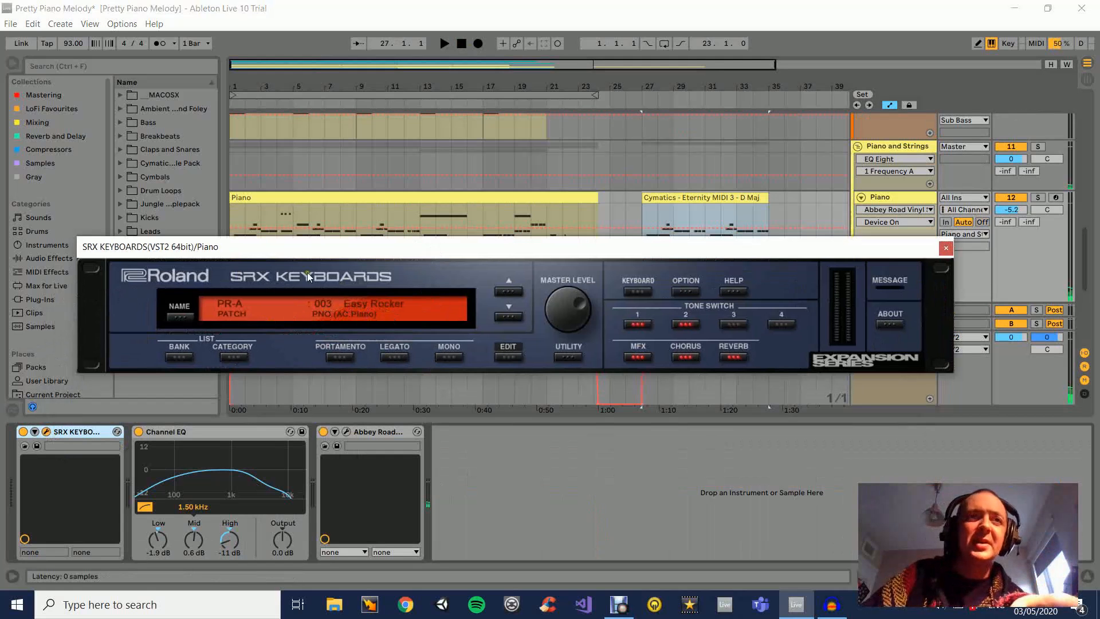
{"action": "left_click", "coordinate": [944, 250]}
- Bypass and re-enable the Channel EQ and the Abbey Road Vinyl effect on the Piano track
{"action": "left_click", "coordinate": [138, 432]}
{"action": "left_click", "coordinate": [138, 432]}
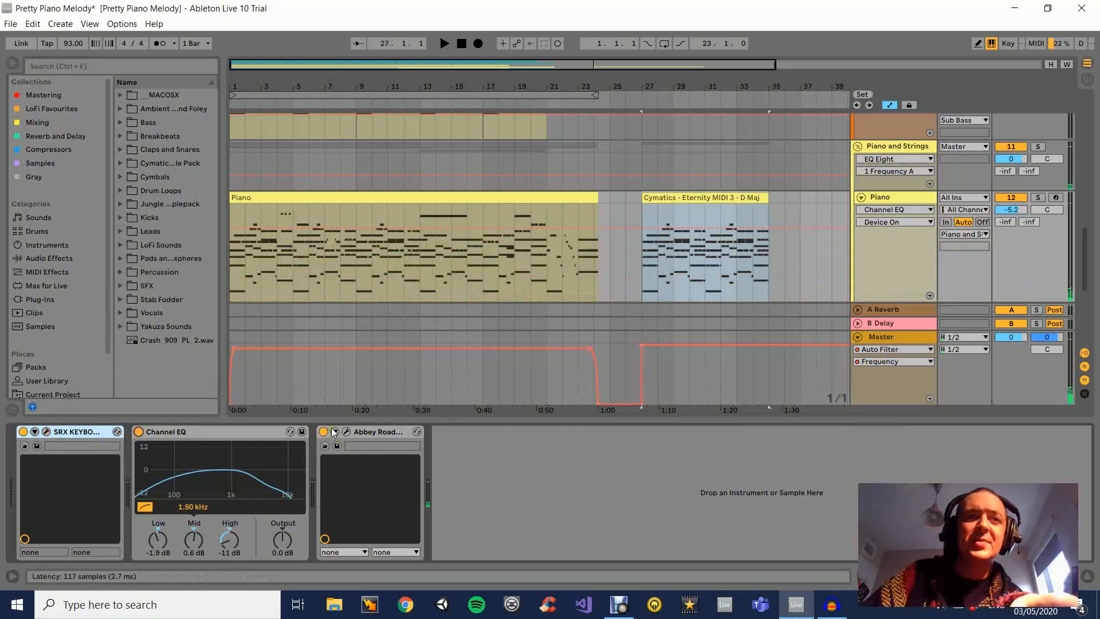
{"action": "left_click", "coordinate": [324, 432]}
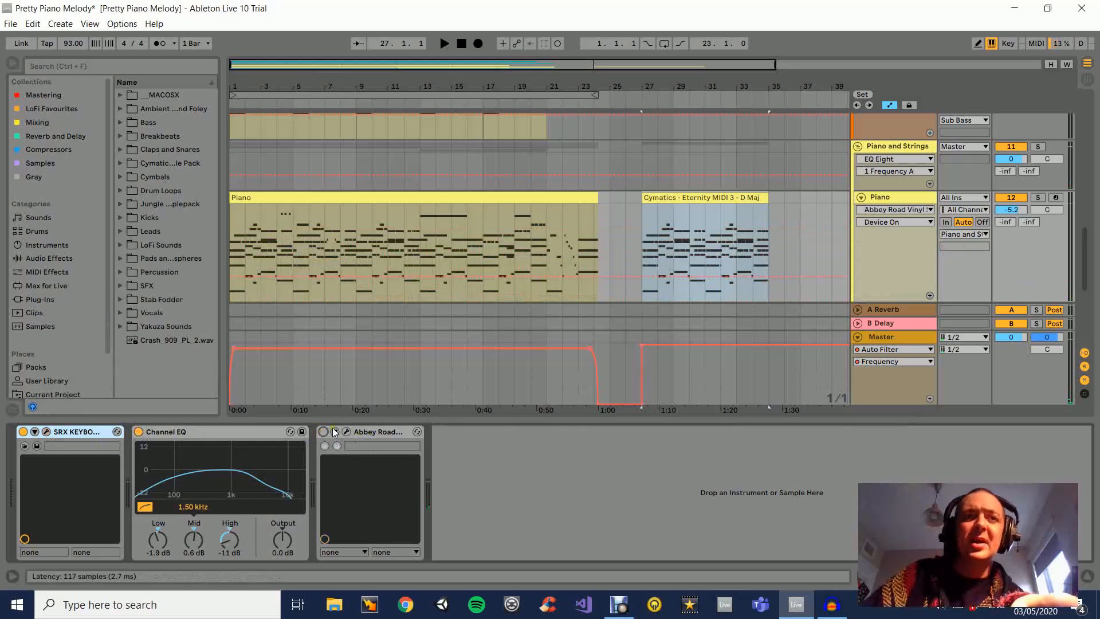
{"action": "left_click", "coordinate": [326, 432]}
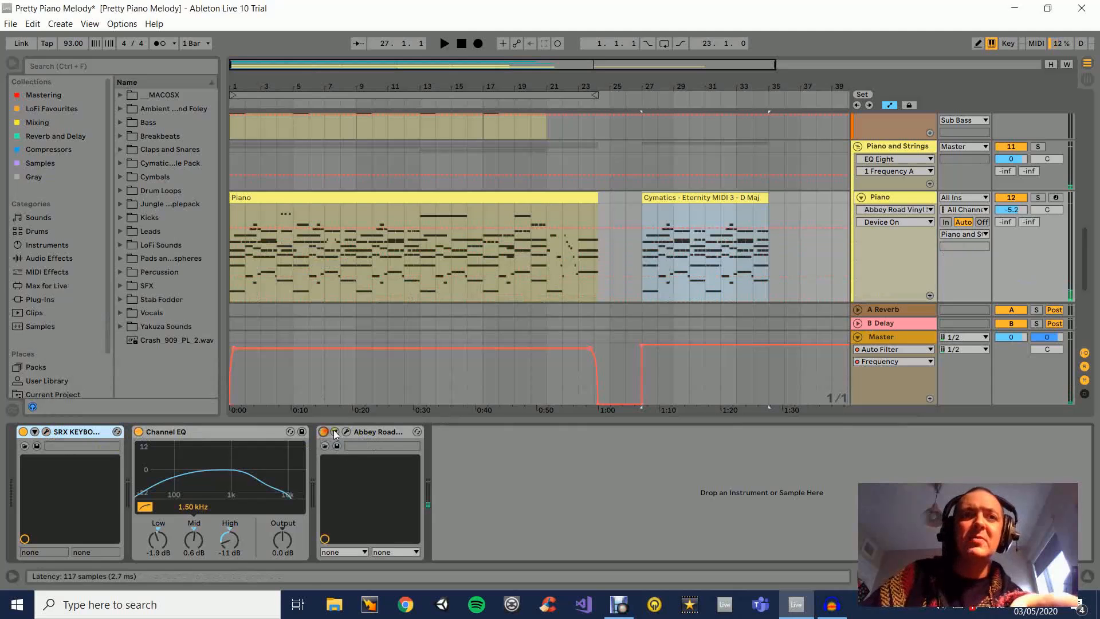
- Play the Cymatics - Eternity MIDI 3 clip from bar 27 and view the notes of the long Piano clip
{"action": "key", "text": "space"}
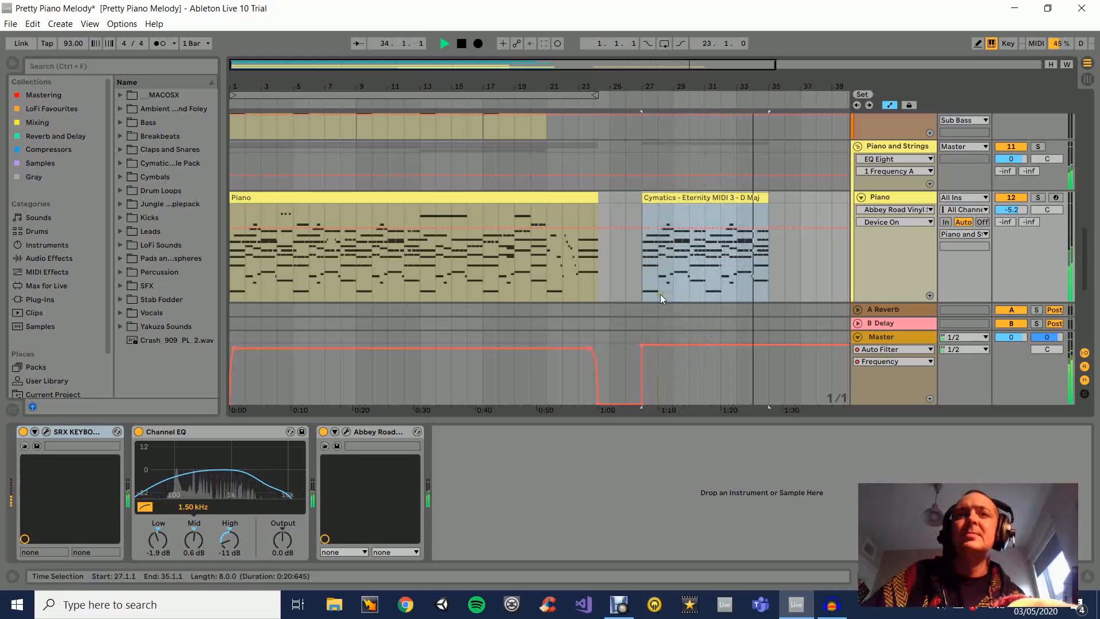
{"action": "key", "text": "space"}
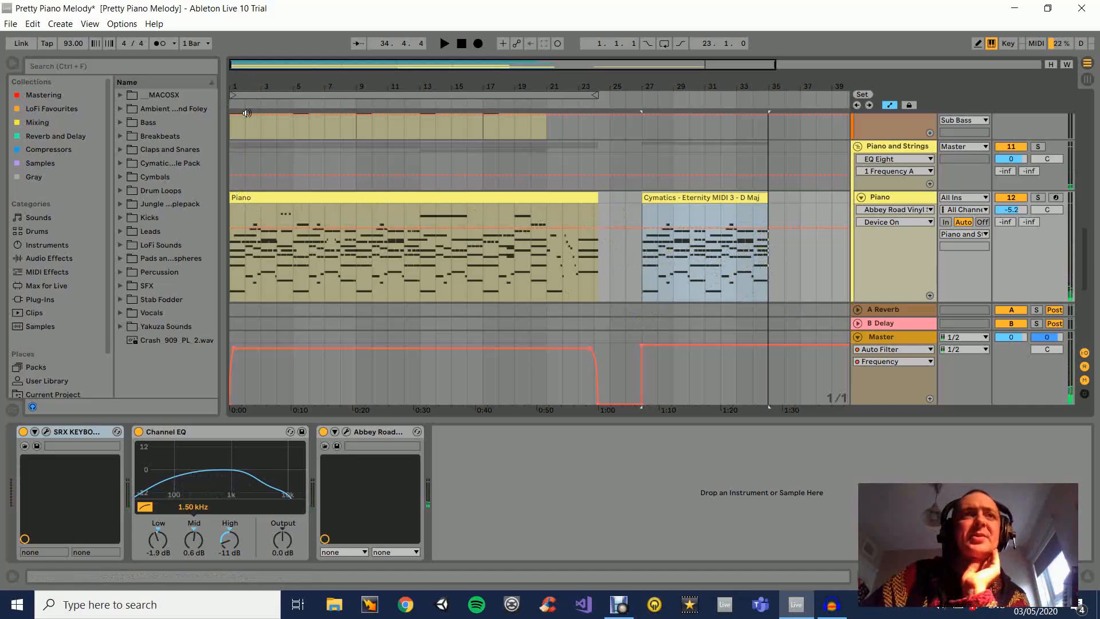
{"action": "left_click_drag", "start_coordinate": [244, 85], "coordinate": [244, 97]}
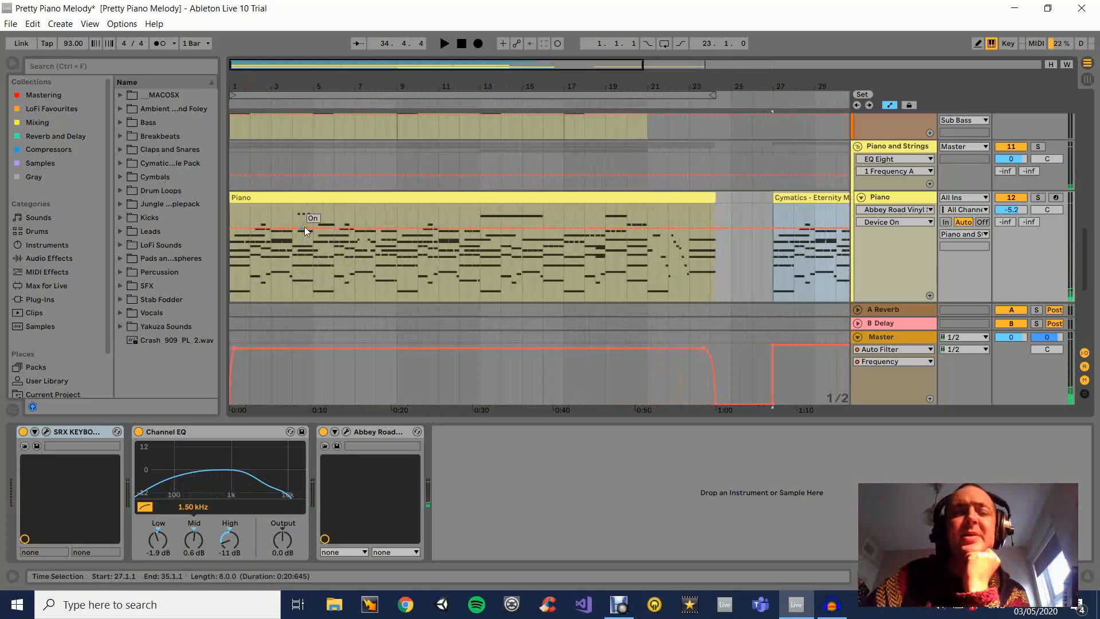
{"action": "double_click", "coordinate": [365, 197]}
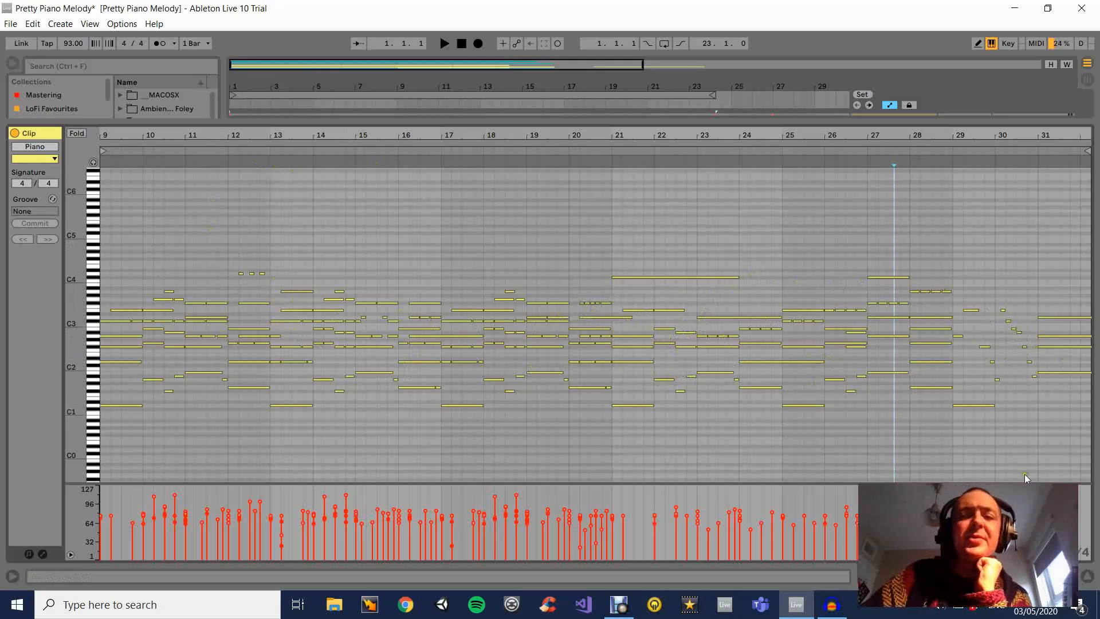
{"action": "left_click", "coordinate": [1093, 576]}
- In the Cymatics clip at bar 27, shorten the G3 note at 2.4 and make the C#3 note below it shorter and slightly delayed
{"action": "left_click_drag", "start_coordinate": [831, 82], "coordinate": [650, 83]}
{"action": "double_click", "coordinate": [739, 122]}
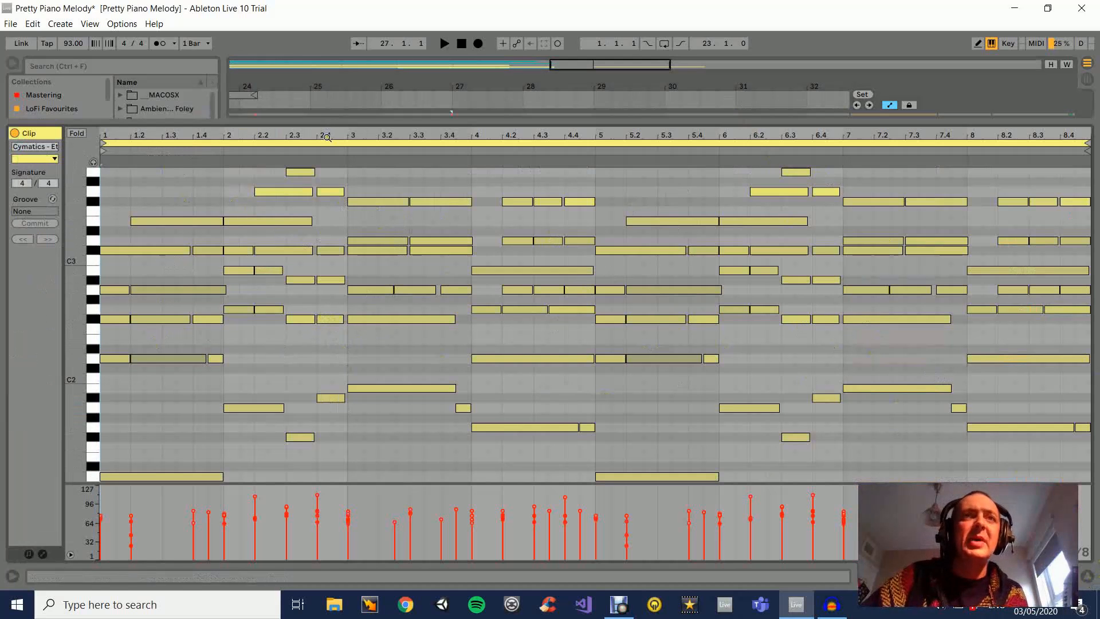
{"action": "left_click_drag", "start_coordinate": [325, 134], "coordinate": [335, 149]}
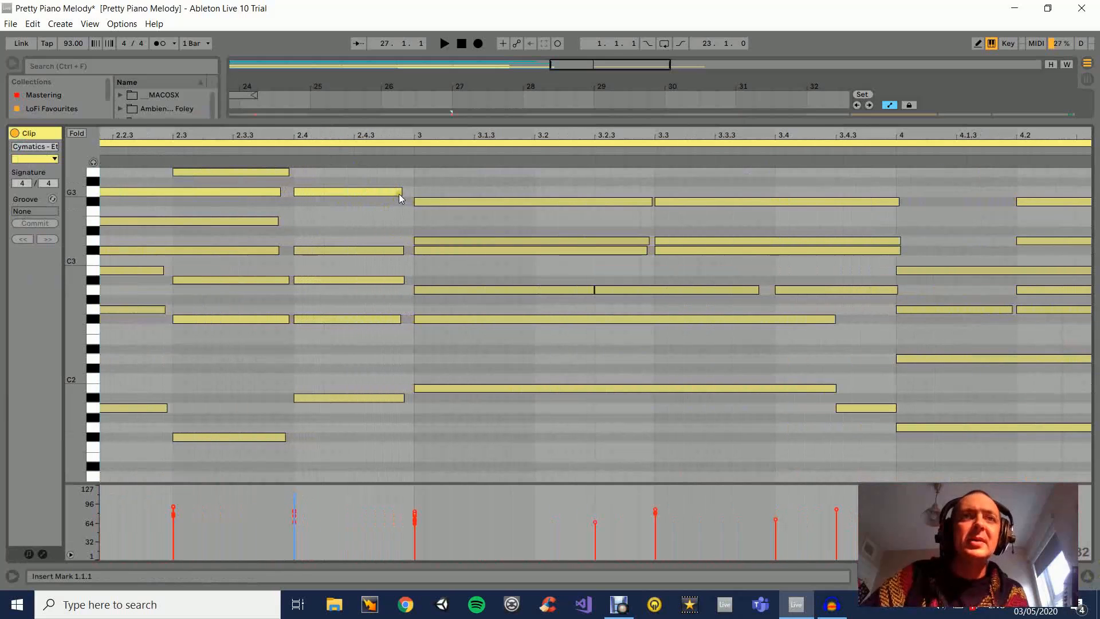
{"action": "left_click_drag", "start_coordinate": [401, 192], "coordinate": [311, 192]}
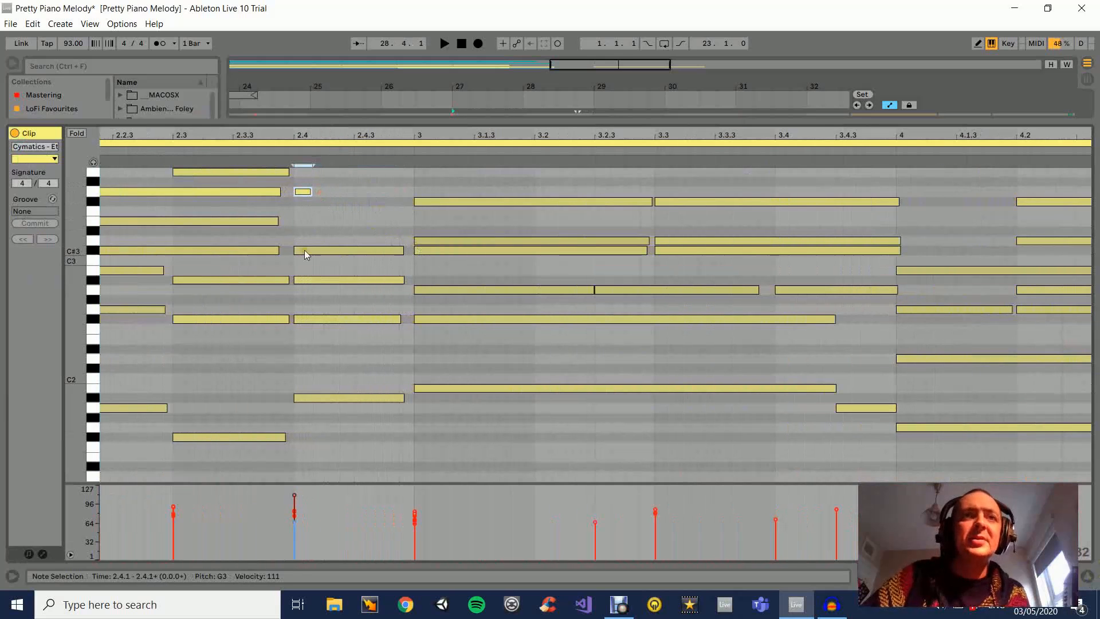
{"action": "left_click_drag", "start_coordinate": [295, 250], "coordinate": [310, 251]}
{"action": "left_click_drag", "start_coordinate": [403, 250], "coordinate": [328, 250]}
- Continue the descending run by starting a shortened A#2 note at 2.4.2 and moving the start of the F#2 note to 2.4.3
{"action": "left_click", "coordinate": [313, 279]}
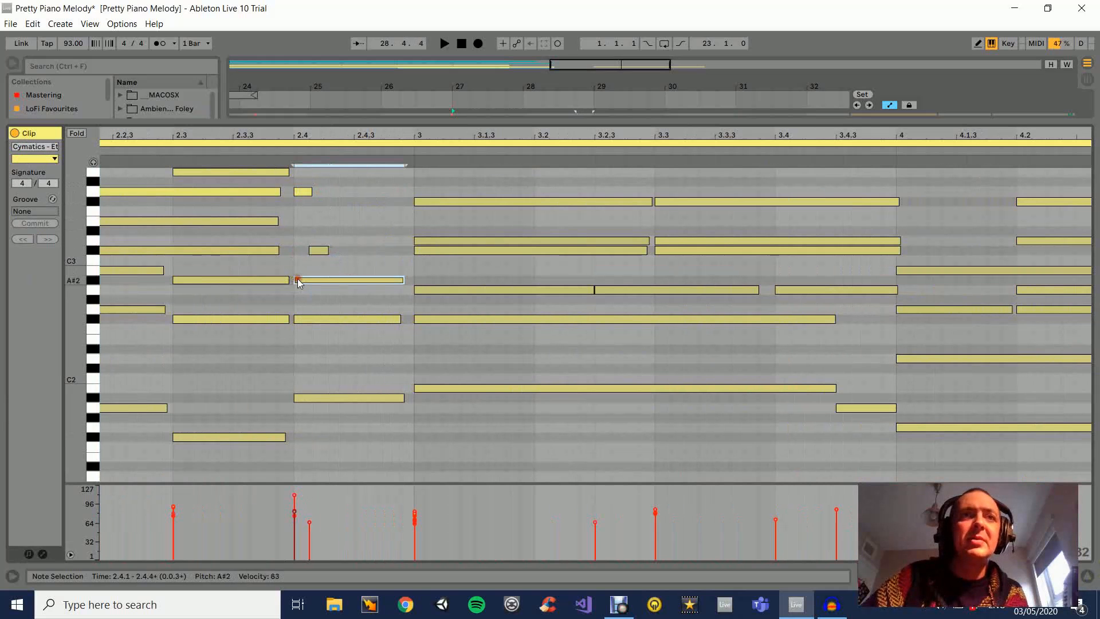
{"action": "left_click_drag", "start_coordinate": [313, 279], "coordinate": [325, 281]}
{"action": "left_click", "coordinate": [318, 251]}
{"action": "left_click_drag", "start_coordinate": [403, 280], "coordinate": [344, 281]}
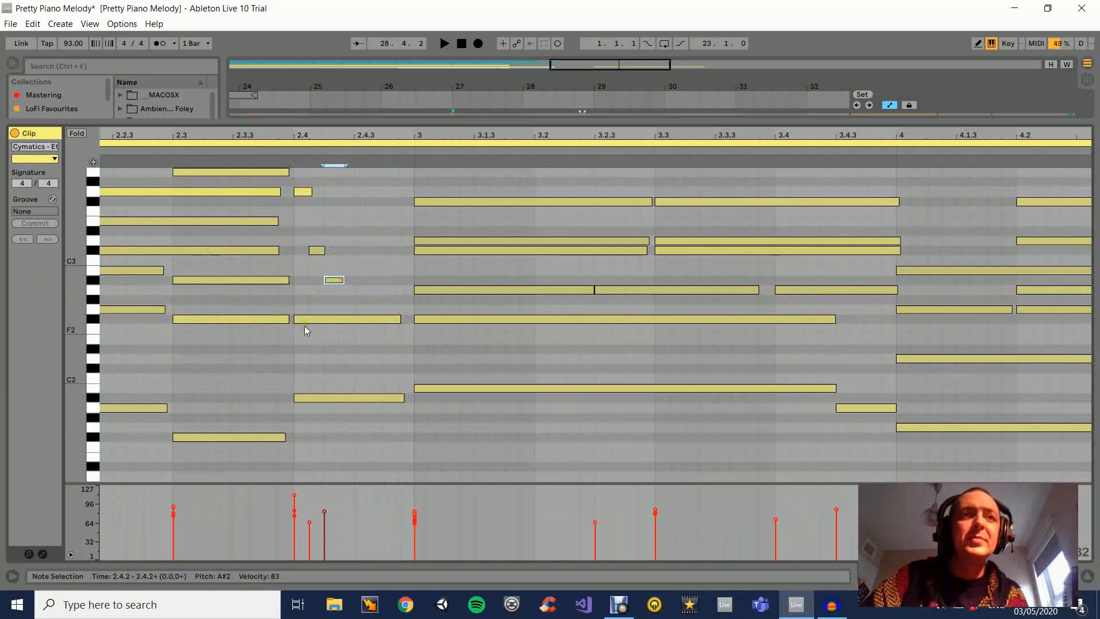
{"action": "left_click_drag", "start_coordinate": [295, 319], "coordinate": [355, 319]}
- Play back the descending run and lengthen its A#2 note to end at 2.4.3
{"action": "left_click", "coordinate": [162, 152]}
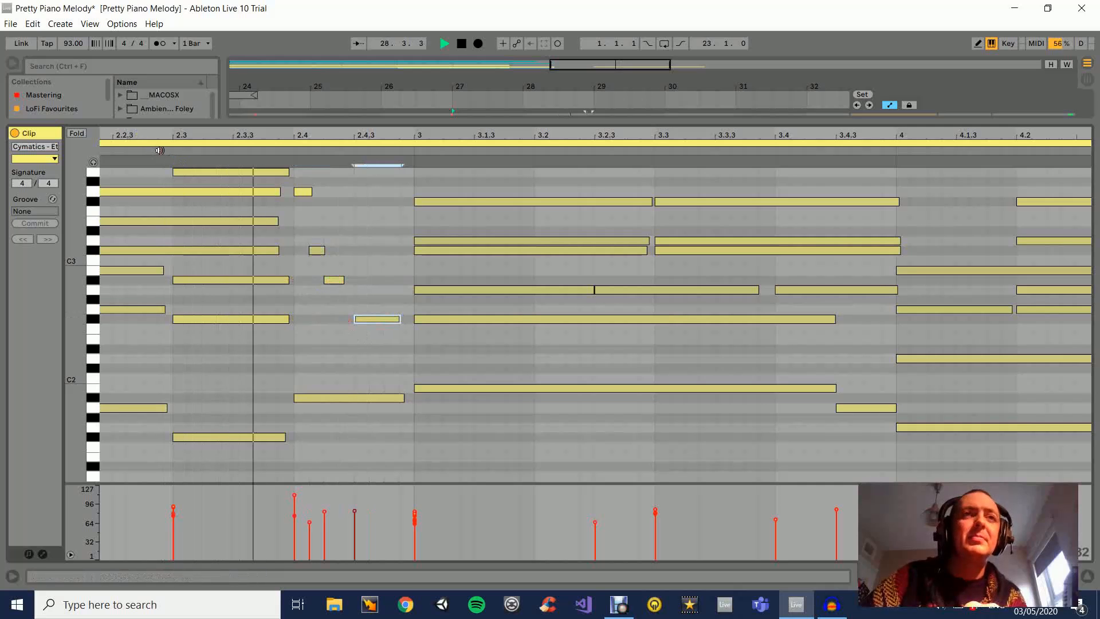
{"action": "key", "text": "space"}
{"action": "left_click_drag", "start_coordinate": [342, 281], "coordinate": [352, 281]}
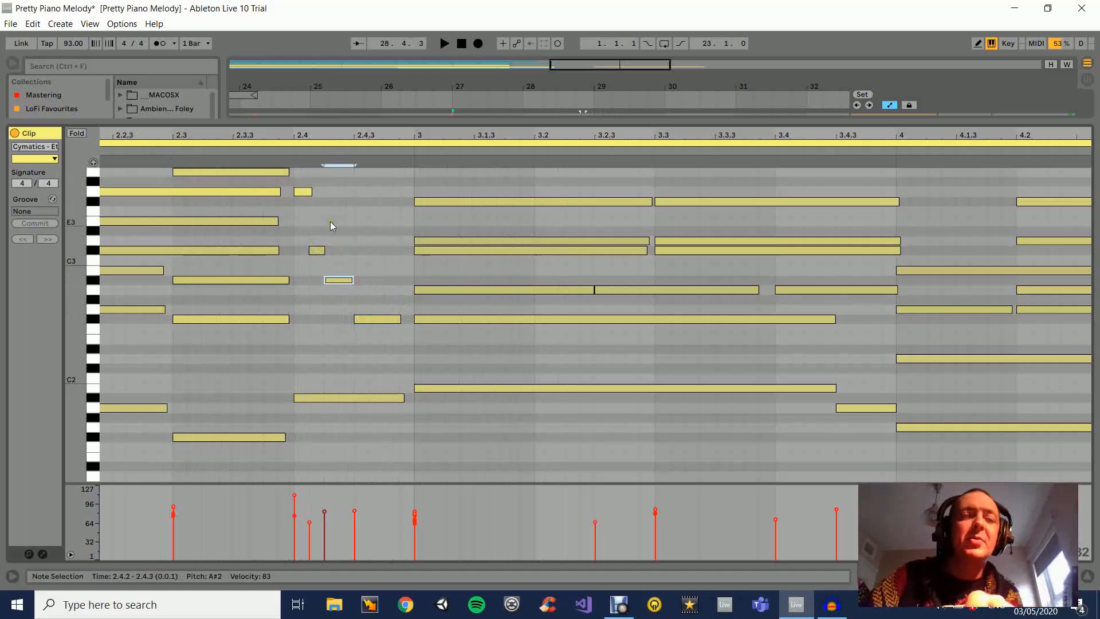
{"action": "left_click", "coordinate": [1088, 578]}
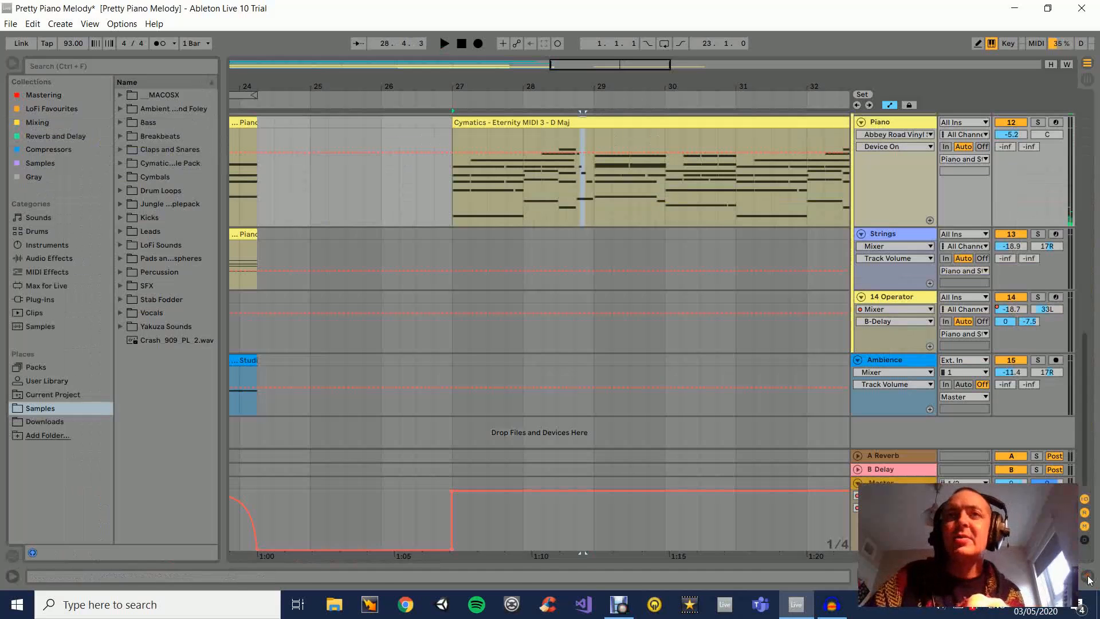
- Reopen the Cymatics clip and view its notes folded to only the used keys, restoring the full key range
{"action": "double_click", "coordinate": [654, 122]}
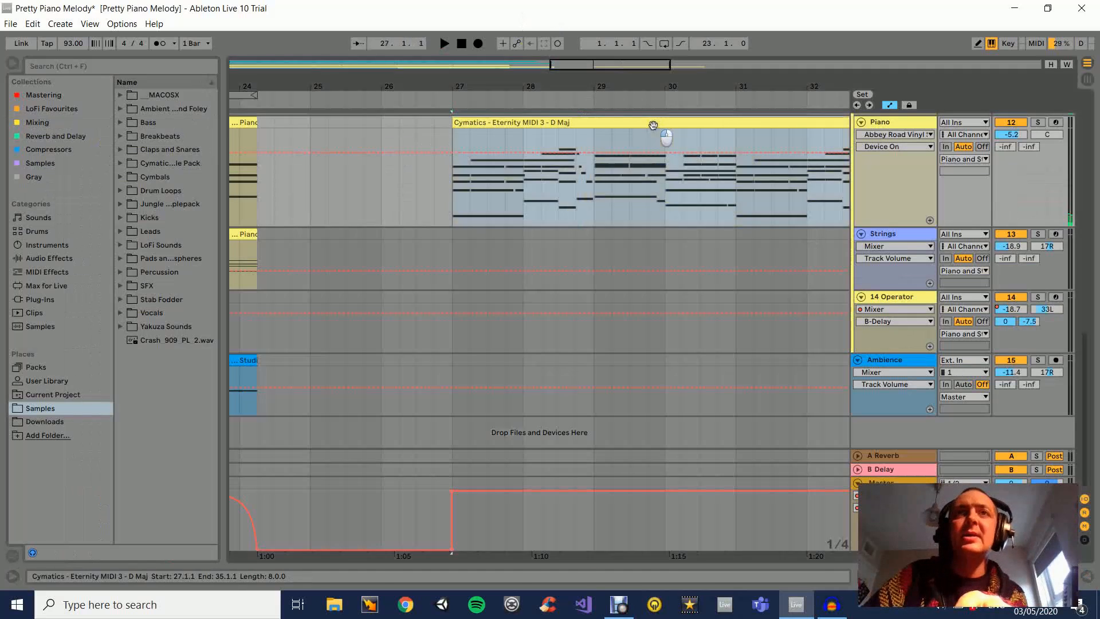
{"action": "left_click_drag", "start_coordinate": [496, 134], "coordinate": [507, 141]}
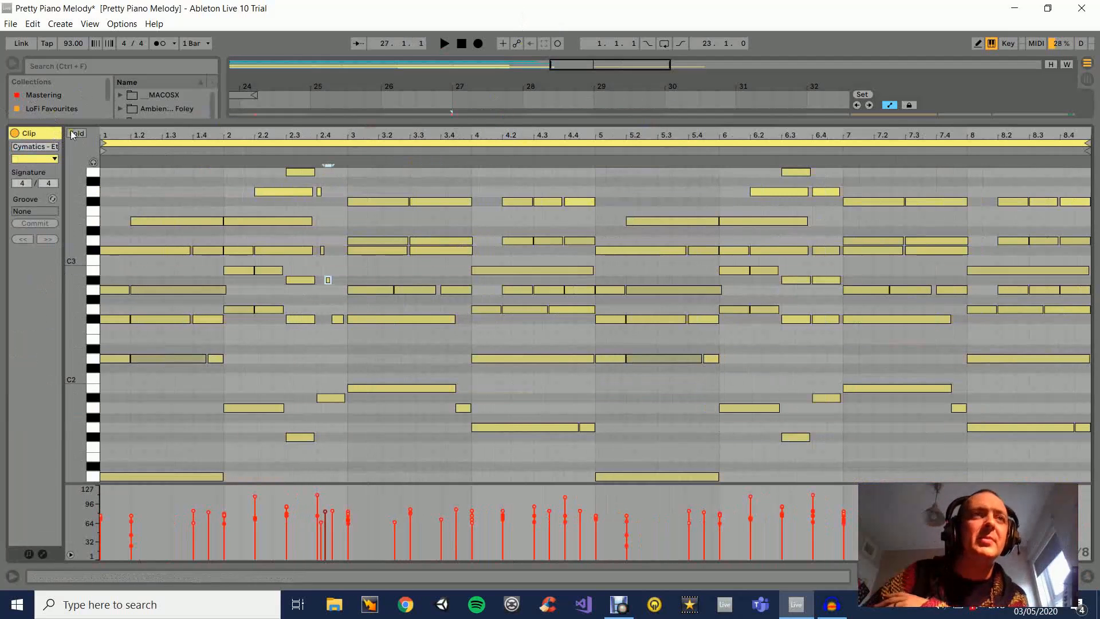
{"action": "left_click", "coordinate": [77, 133]}
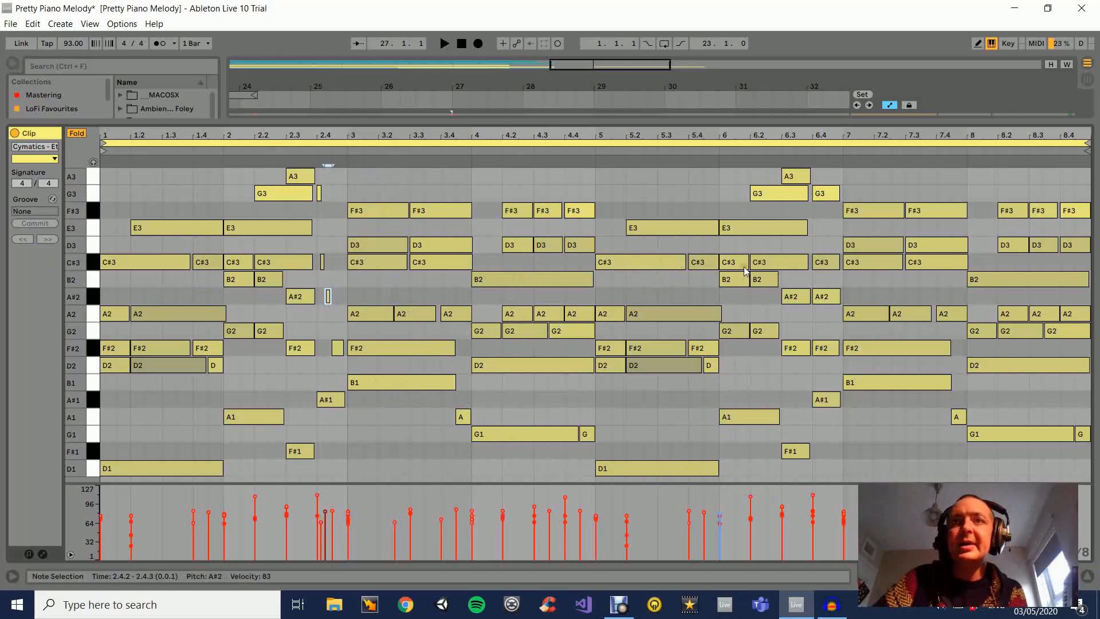
{"action": "left_click", "coordinate": [78, 134]}
- Add a high C#4 note from 2.4.1 to 2.4.3 above the descending run and play it back
{"action": "scroll", "coordinate": [316, 263], "scroll_direction": "up", "scroll_amount": 5}
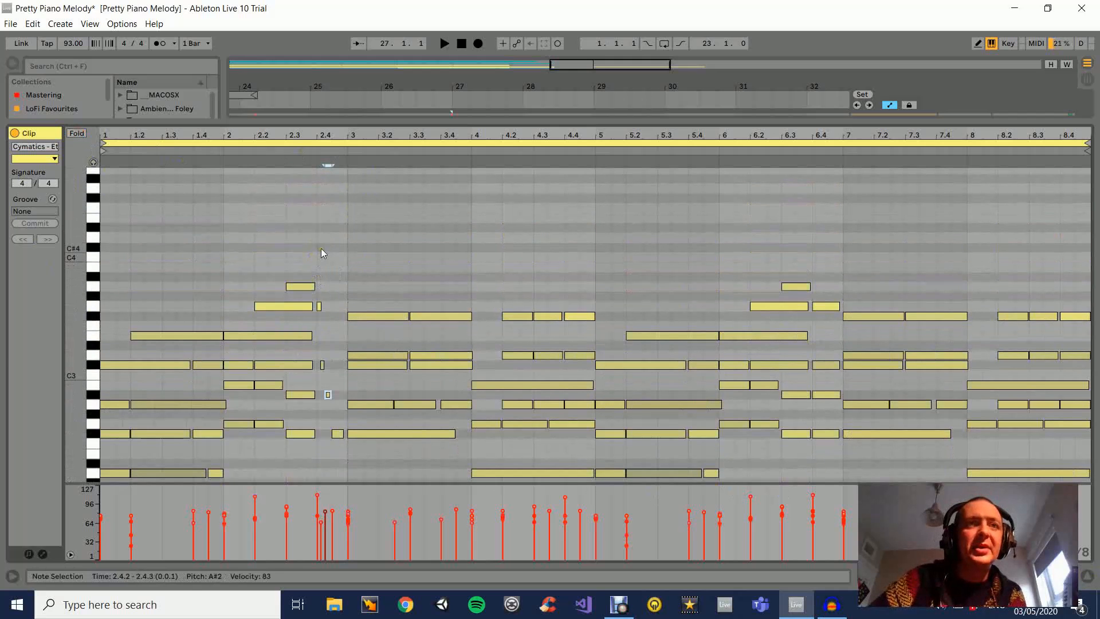
{"action": "double_click", "coordinate": [321, 247]}
{"action": "key", "text": "space"}
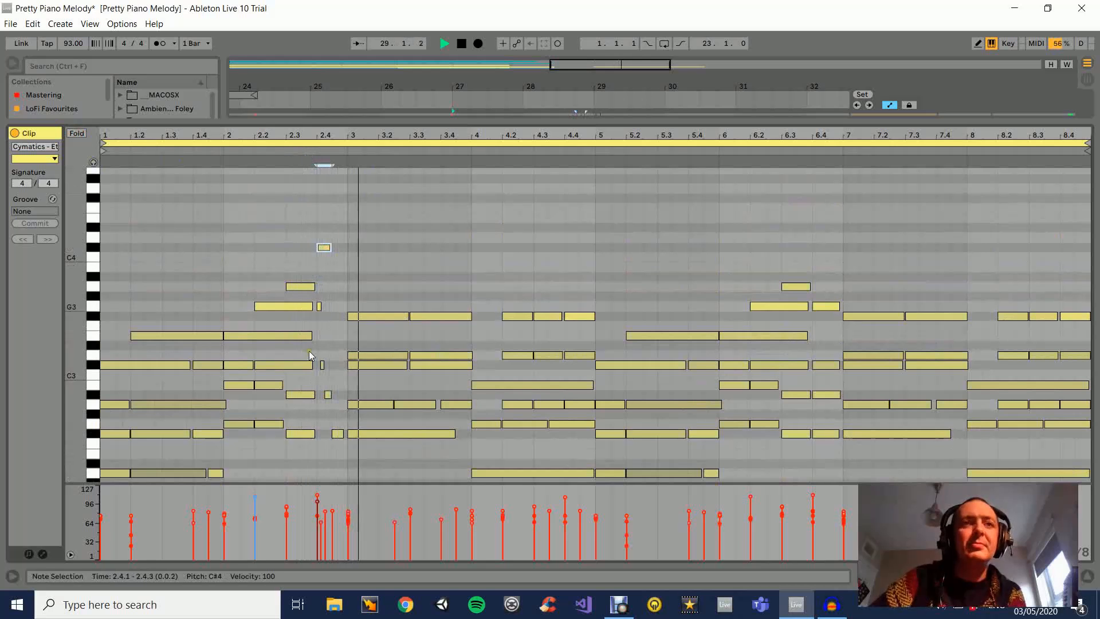
{"action": "scroll", "coordinate": [333, 315], "scroll_direction": "down", "scroll_amount": 2}
{"action": "key", "text": "space"}
{"action": "left_click_drag", "start_coordinate": [335, 136], "coordinate": [428, 204]}
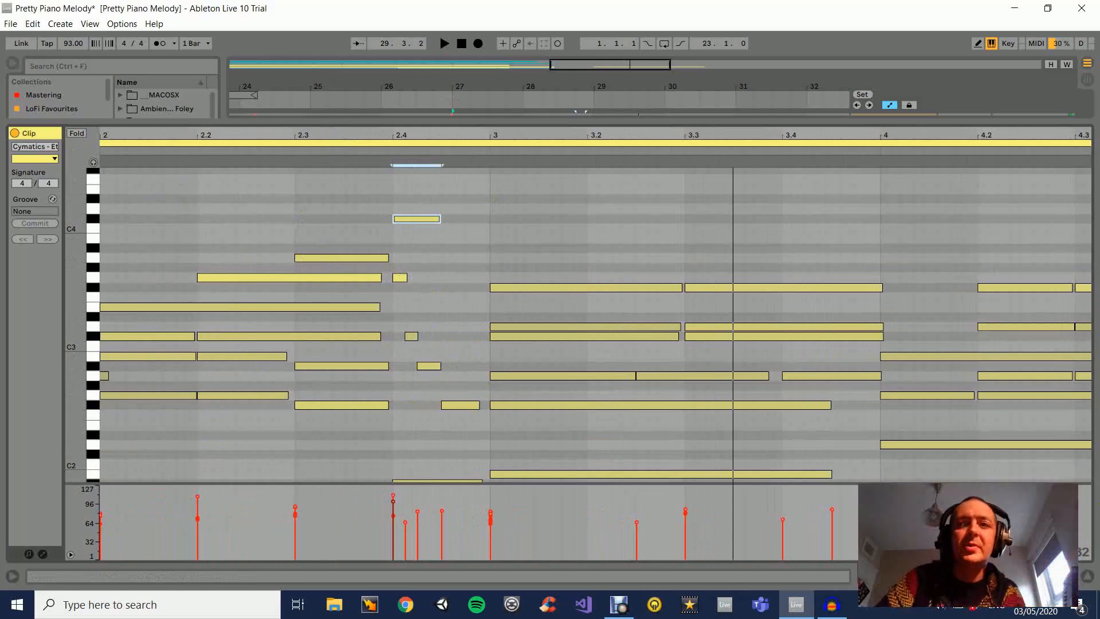
{"action": "left_click", "coordinate": [1088, 577]}
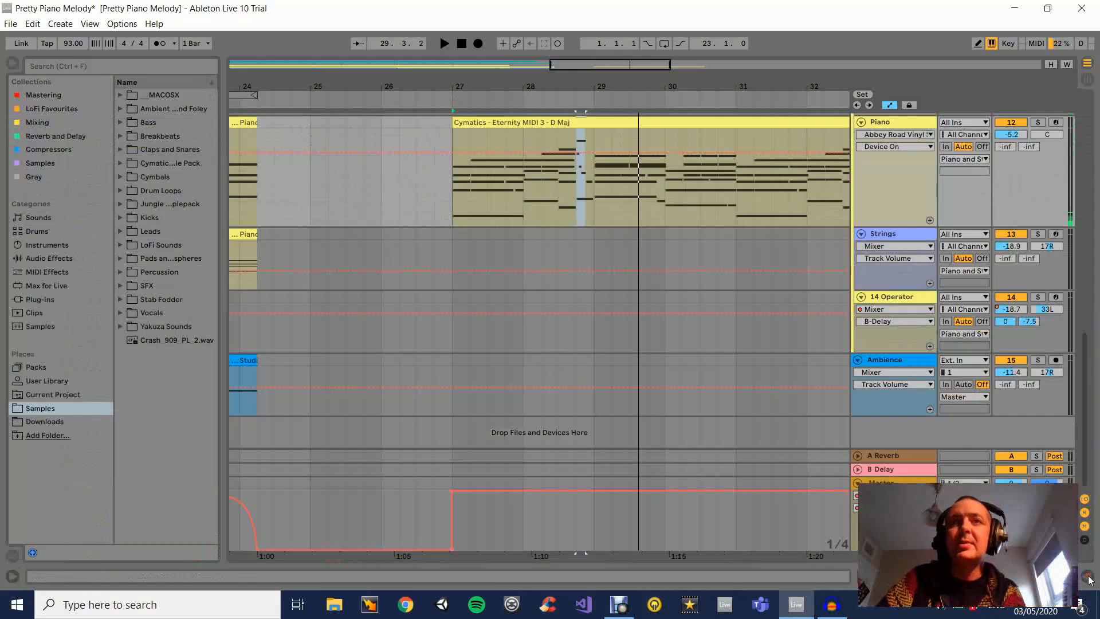
- Delete the Cymatics - Eternity MIDI 3 clip at bar 27 from the Piano track
{"action": "left_click_drag", "start_coordinate": [710, 95], "coordinate": [710, 85]}
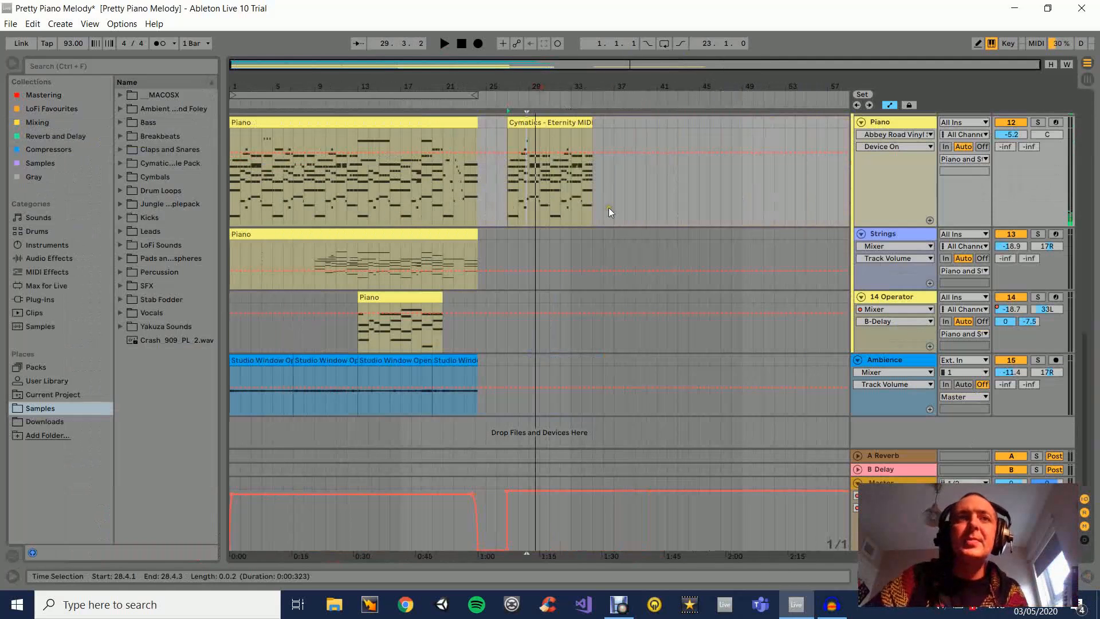
{"action": "left_click", "coordinate": [556, 123]}
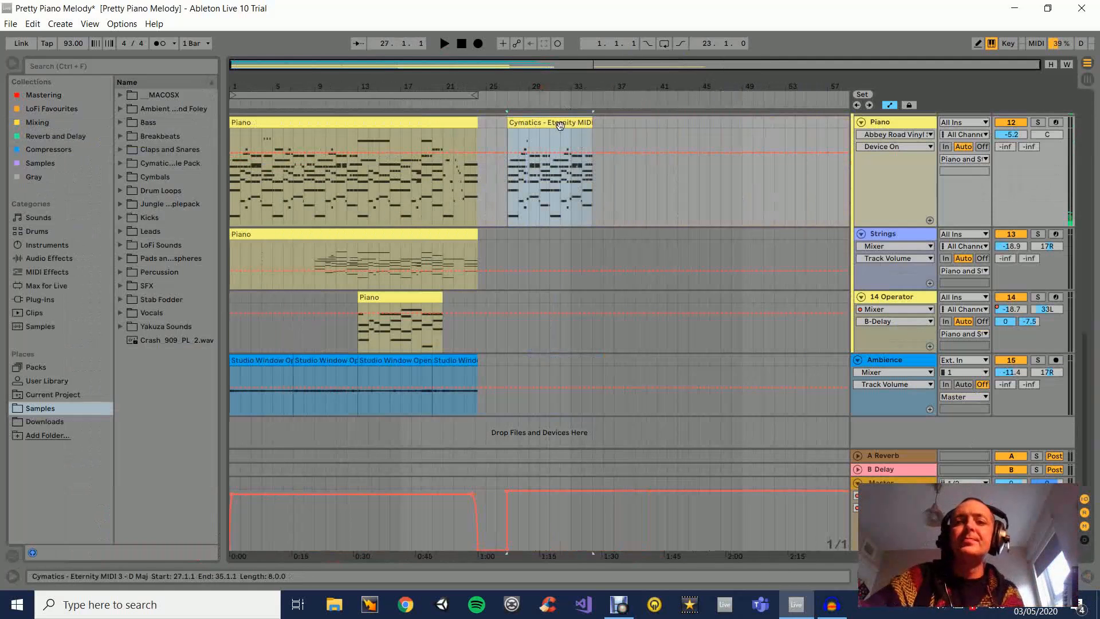
{"action": "key", "text": "Delete"}
- Inspect the Hip-Hop Sub Bass instrument on track 9 in the arrangement
{"action": "left_click_drag", "start_coordinate": [278, 89], "coordinate": [457, 244]}
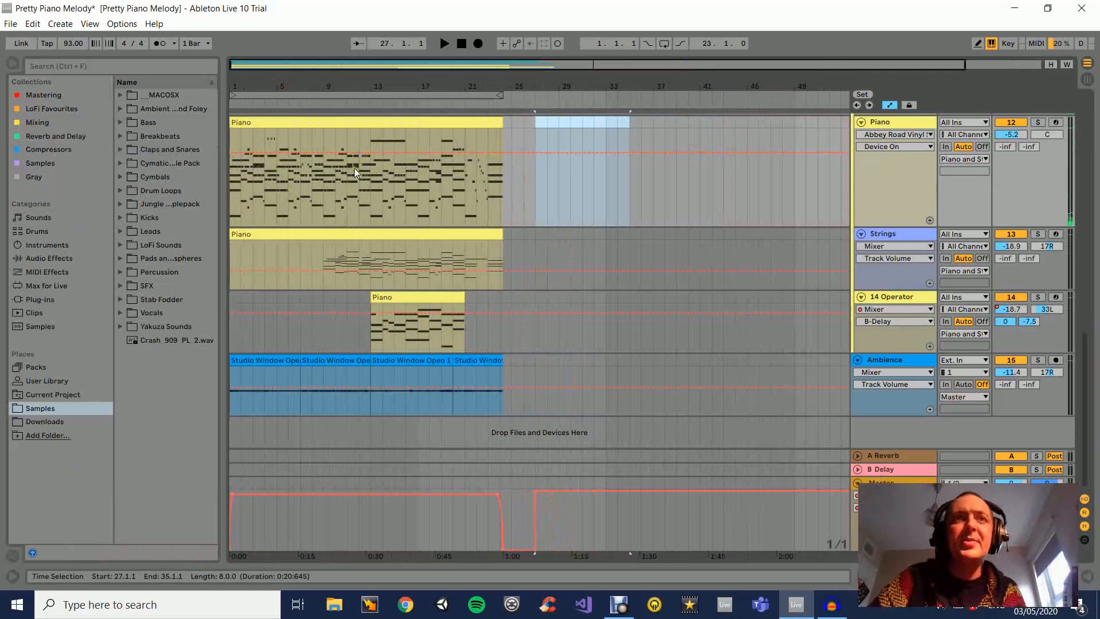
{"action": "left_click_drag", "start_coordinate": [325, 78], "coordinate": [325, 91]}
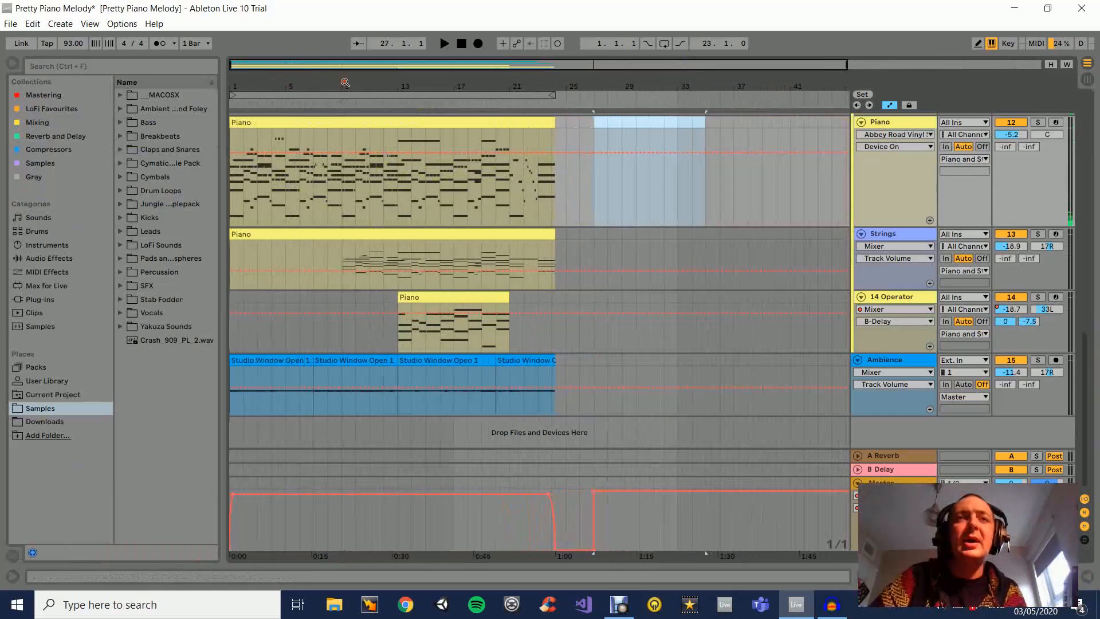
{"action": "scroll", "coordinate": [358, 253], "scroll_direction": "up", "scroll_amount": 1}
{"action": "scroll", "coordinate": [358, 253], "scroll_direction": "up", "scroll_amount": 8}
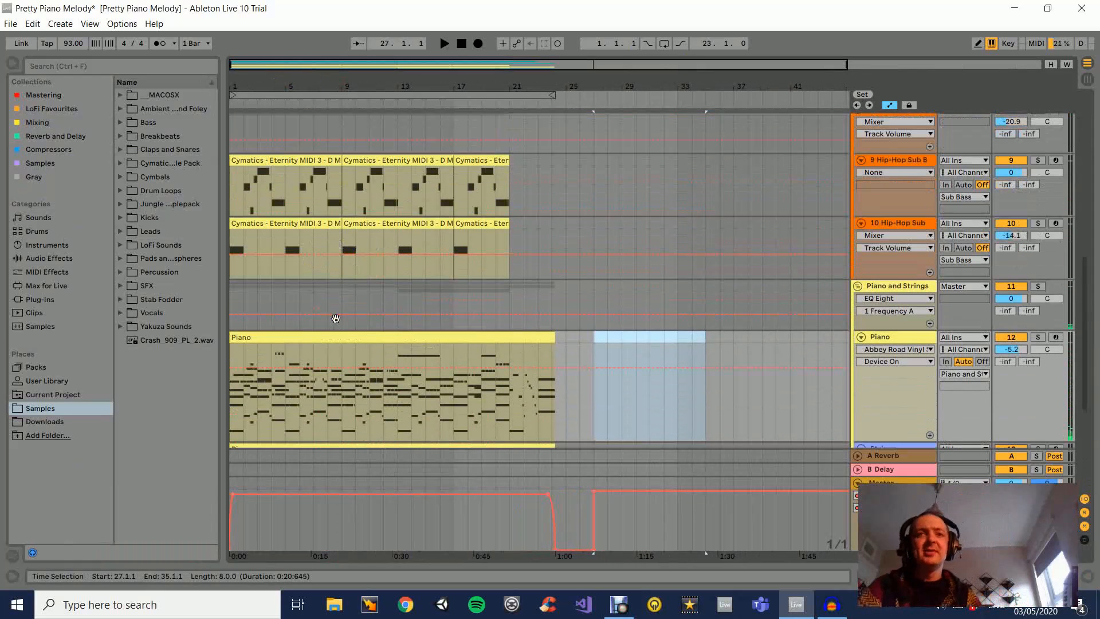
{"action": "left_click", "coordinate": [903, 156]}
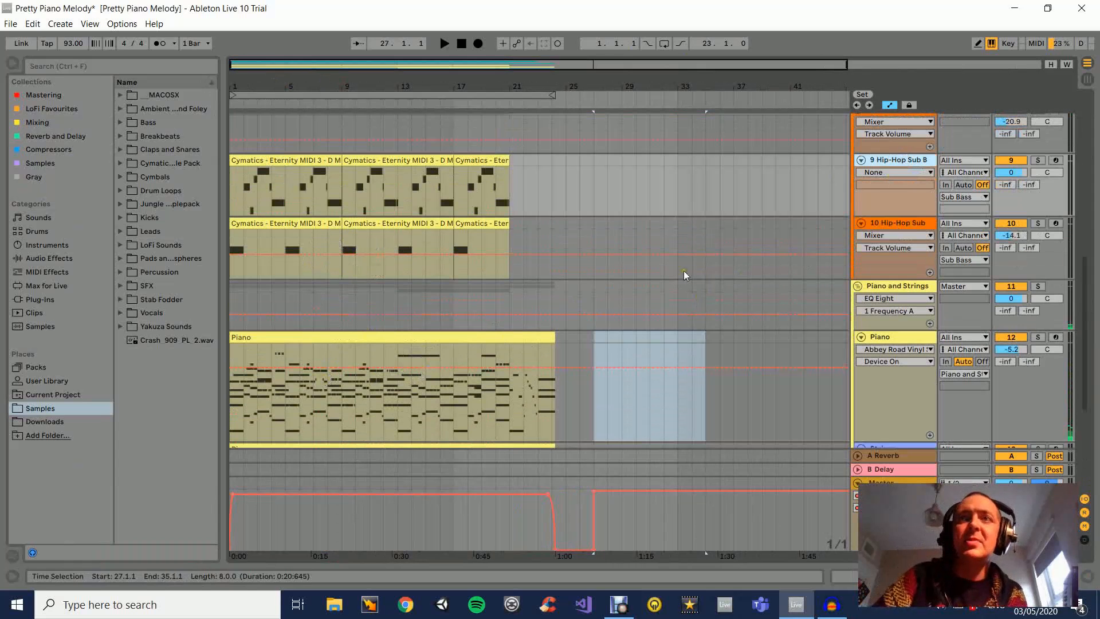
{"action": "double_click", "coordinate": [915, 160]}
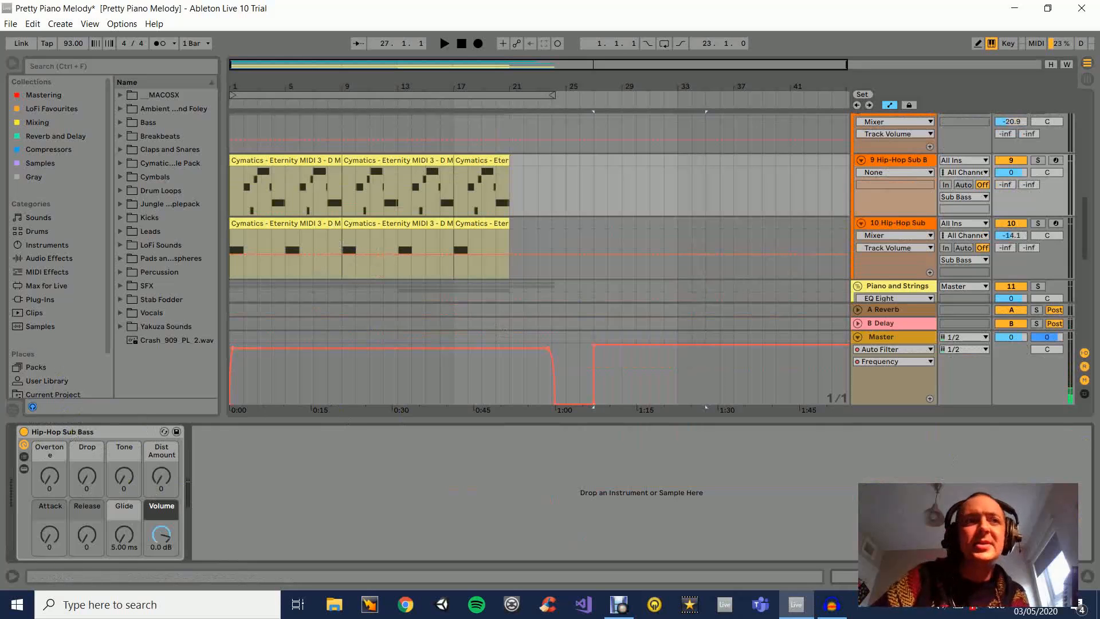
{"action": "left_click", "coordinate": [1087, 578]}
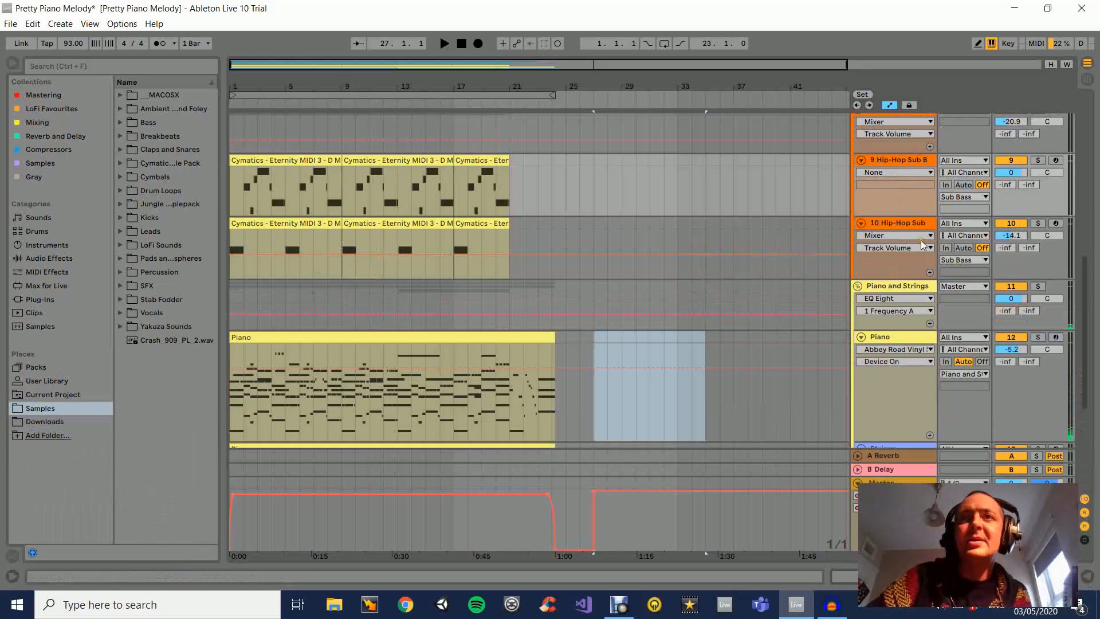
- Examine the bass part of the Piano clip by selecting its low notes below C2 from bar 9 onward
{"action": "double_click", "coordinate": [476, 336]}
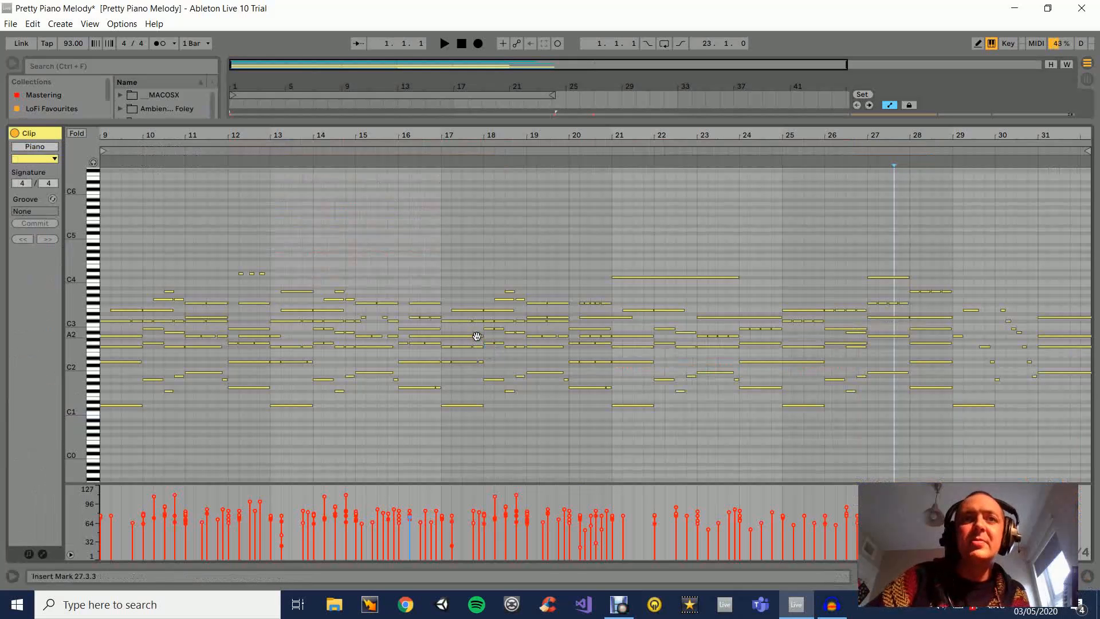
{"action": "left_click_drag", "start_coordinate": [76, 373], "coordinate": [75, 380]}
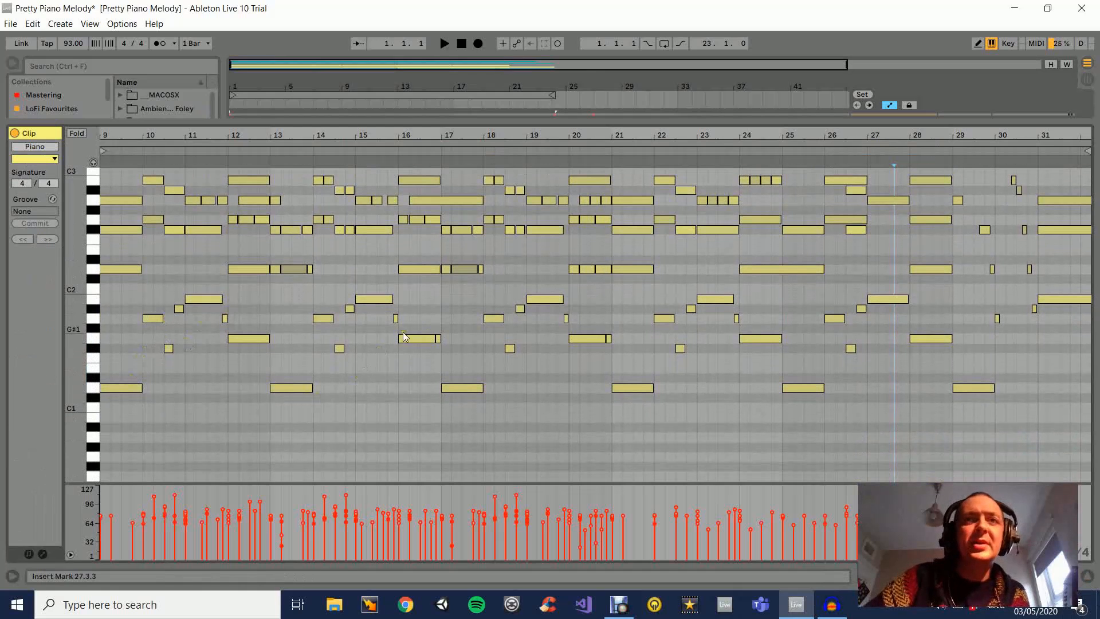
{"action": "left_click_drag", "start_coordinate": [106, 294], "coordinate": [1091, 434]}
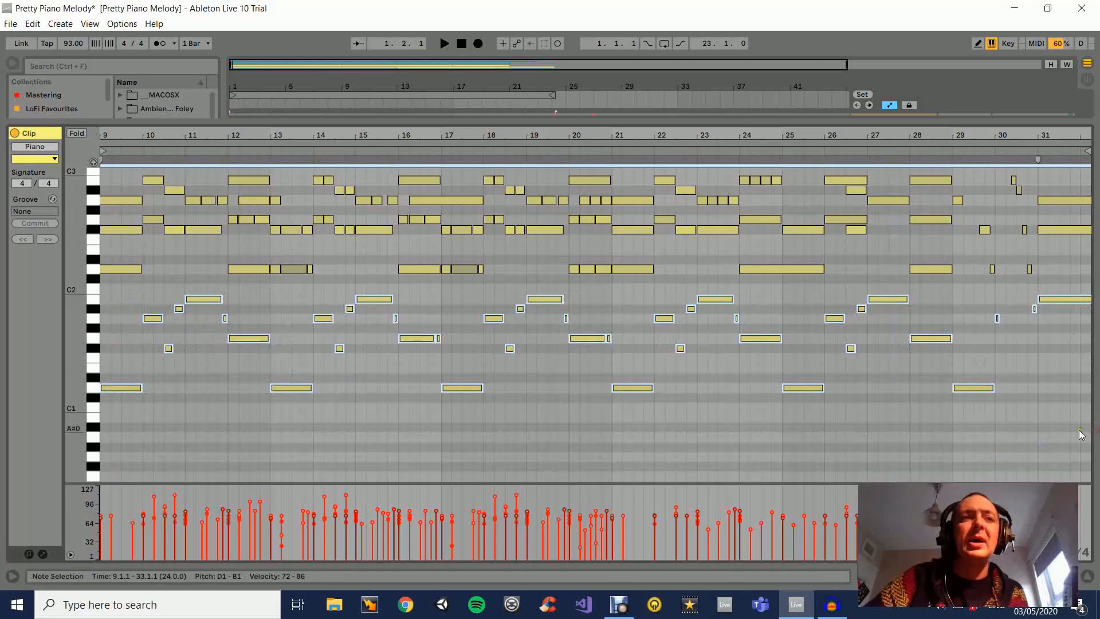
{"action": "left_click", "coordinate": [1087, 576]}
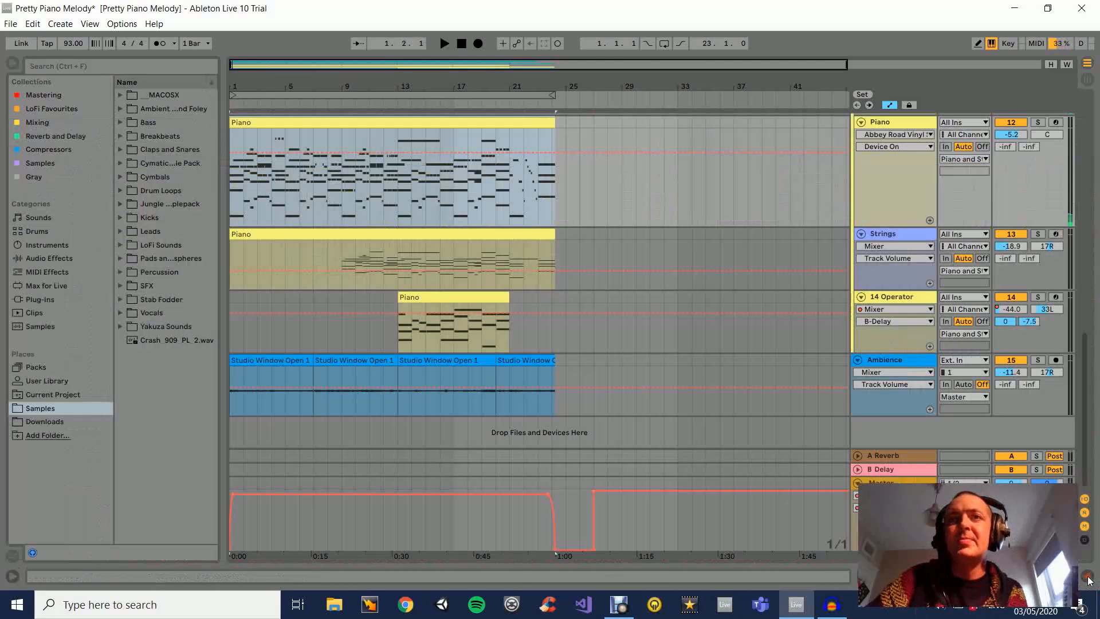
- Examine the bass notes in the first Cymatics - Eternity MIDI 3 clip on track 9
{"action": "scroll", "coordinate": [532, 177], "scroll_direction": "up", "scroll_amount": 8}
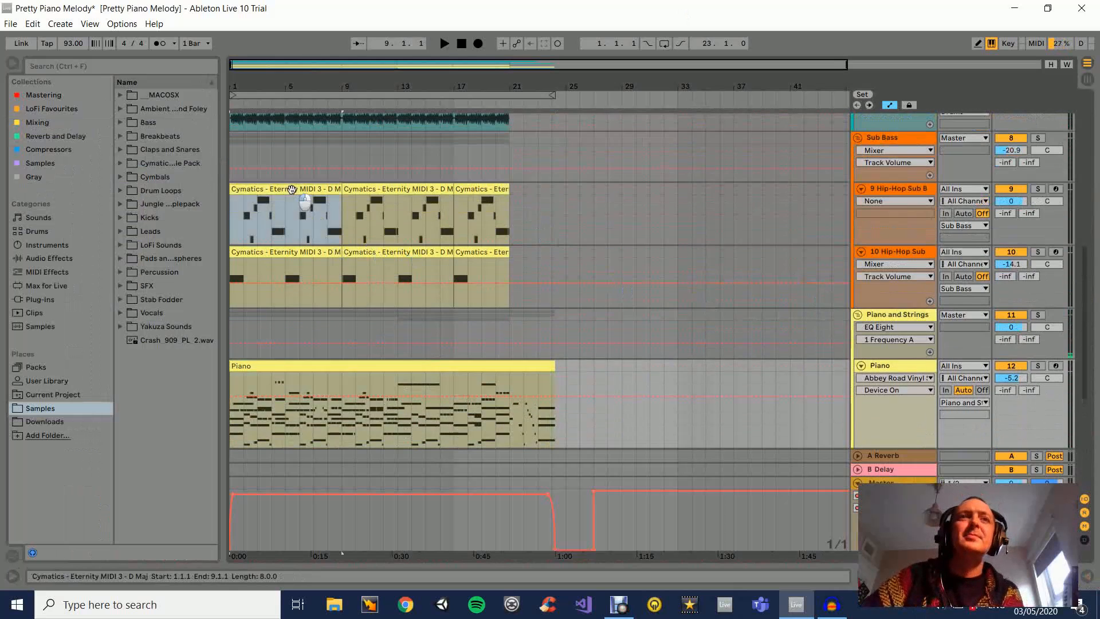
{"action": "double_click", "coordinate": [292, 189]}
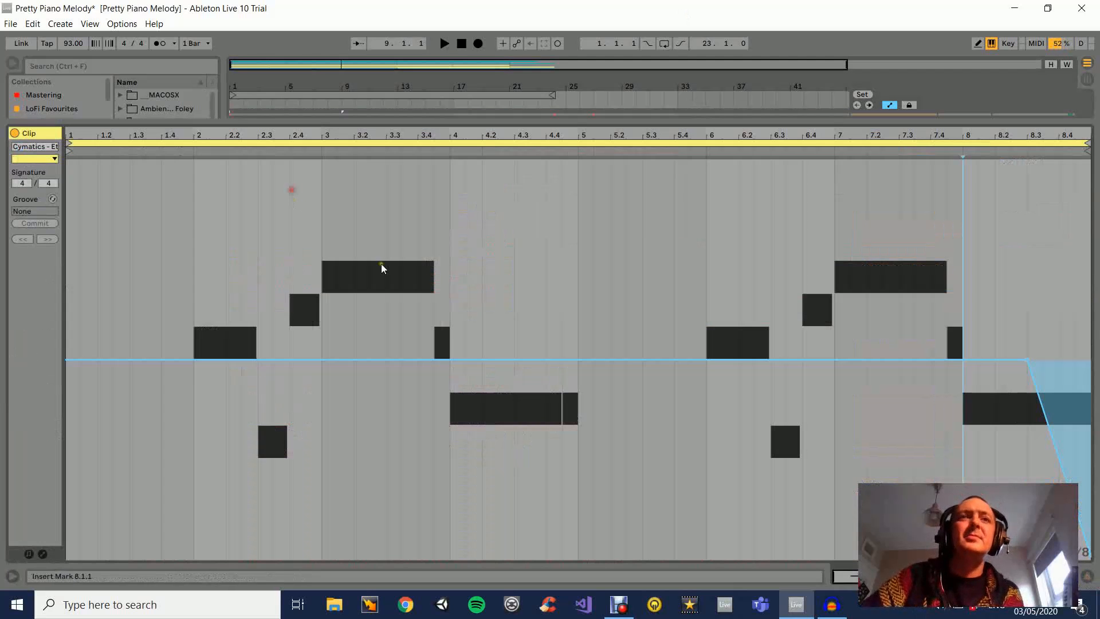
{"action": "left_click", "coordinate": [1088, 577]}
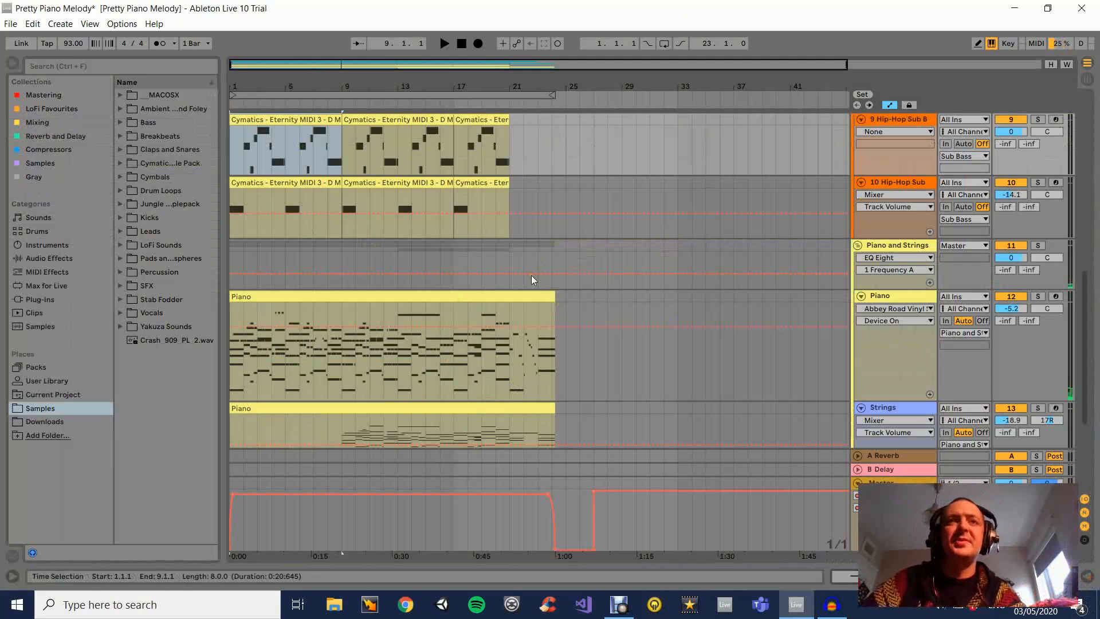
- Compare the two Hip-Hop Sub Bass tracks, 9 and 10, by selecting each in turn
{"action": "scroll", "coordinate": [899, 189], "scroll_direction": "up", "scroll_amount": 2}
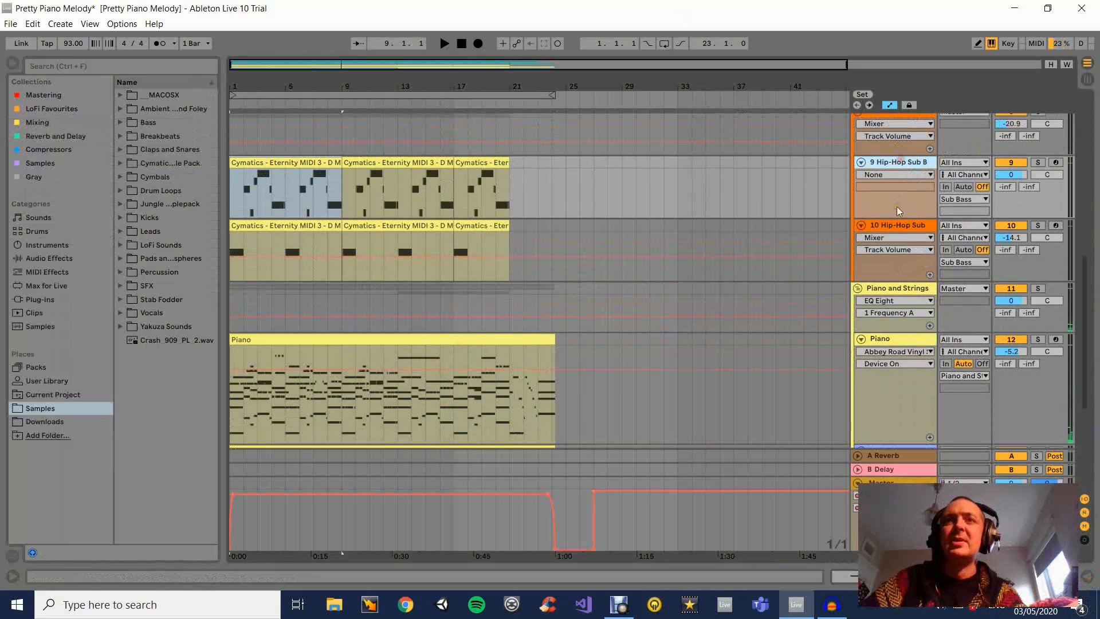
{"action": "left_click", "coordinate": [897, 224]}
{"action": "left_click", "coordinate": [903, 162]}
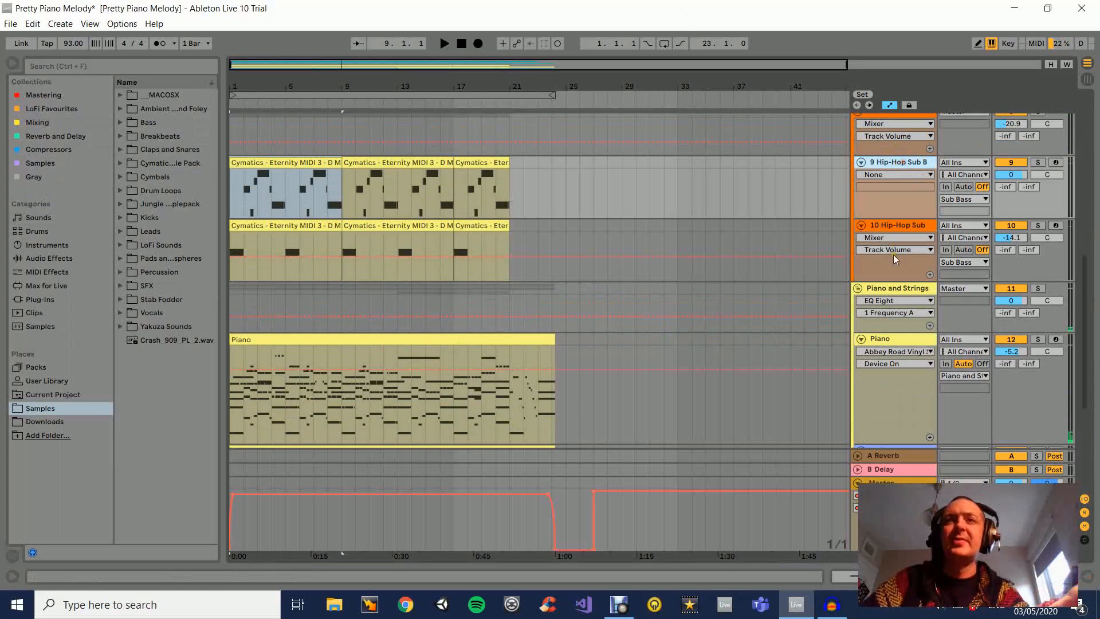
{"action": "left_click", "coordinate": [902, 225]}
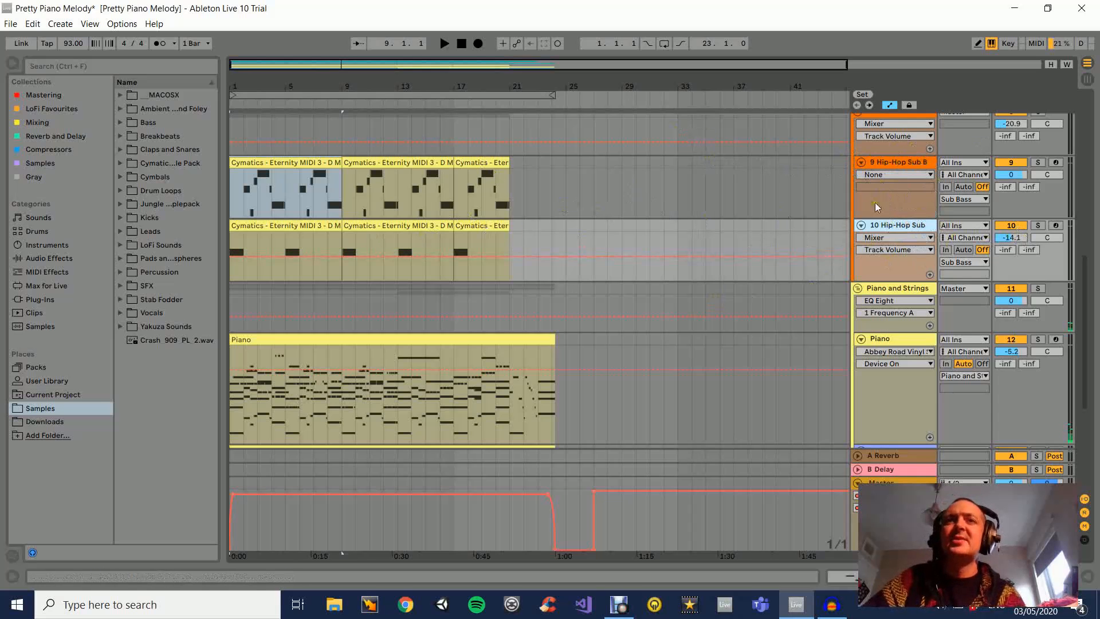
{"action": "left_click", "coordinate": [904, 163]}
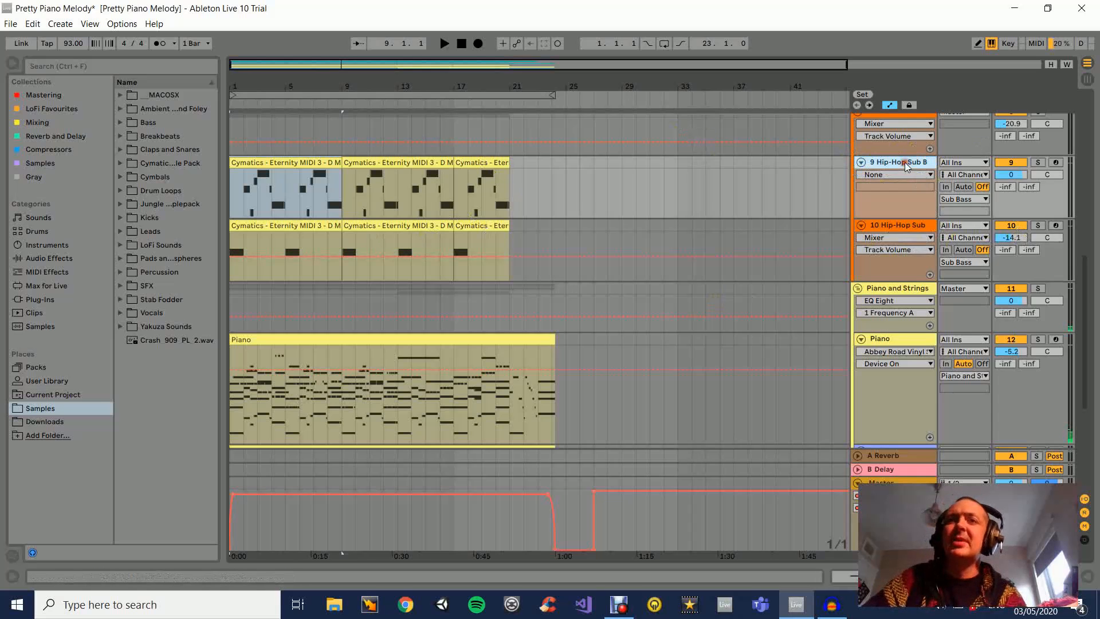
{"action": "left_click", "coordinate": [904, 226]}
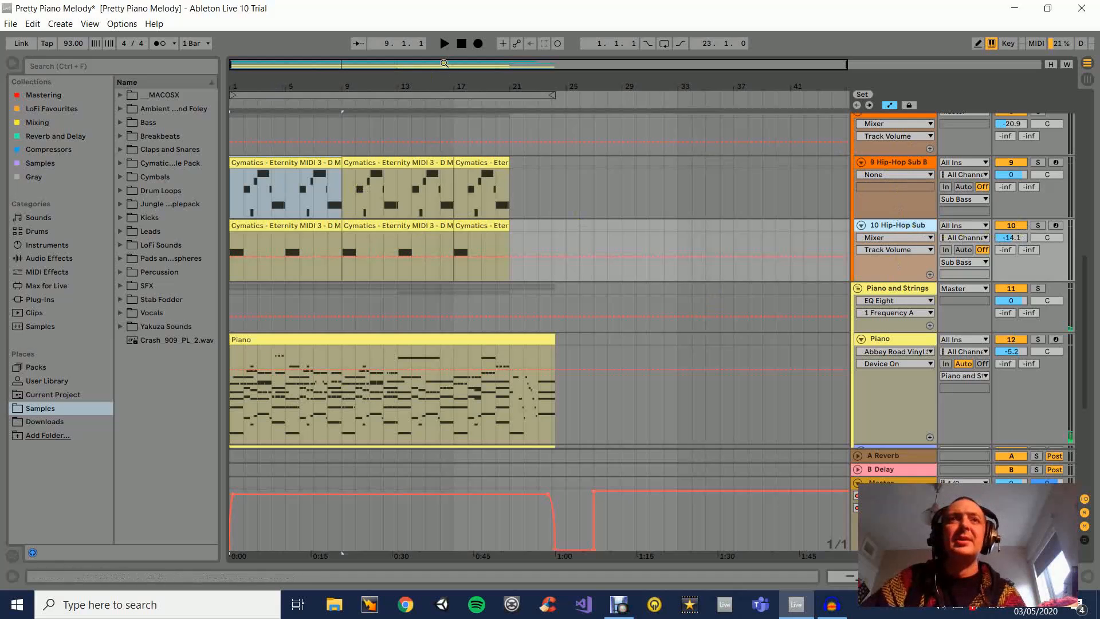
- Solo the Sub Bass group and play it from the start of the arrangement
{"action": "scroll", "coordinate": [1023, 187], "scroll_direction": "up", "scroll_amount": 3}
{"action": "scroll", "coordinate": [1023, 187], "scroll_direction": "up", "scroll_amount": 1}
{"action": "left_click", "coordinate": [1038, 170]}
{"action": "left_click", "coordinate": [461, 43]}
{"action": "left_click", "coordinate": [446, 45]}
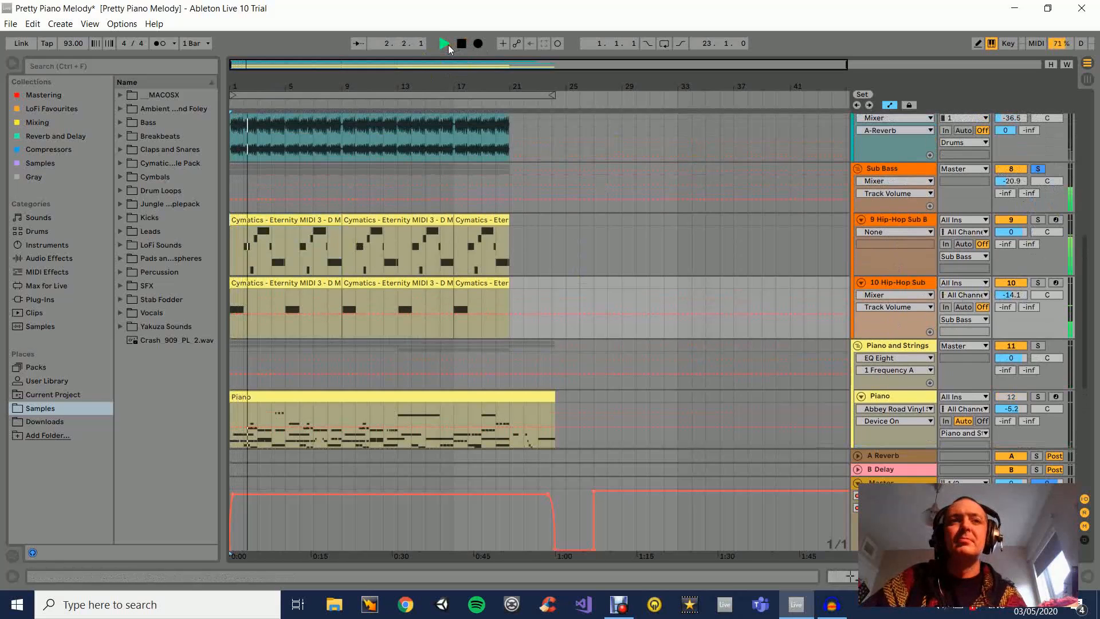
- Set the volume of Hip-Hop Sub Bass track 10 to -9.2 dB during playback, and stop playing
{"action": "scroll", "coordinate": [1011, 295], "scroll_direction": "up", "scroll_amount": 5}
{"action": "scroll", "coordinate": [1012, 294], "scroll_direction": "down", "scroll_amount": 1}
{"action": "scroll", "coordinate": [1011, 293], "scroll_direction": "up", "scroll_amount": 1}
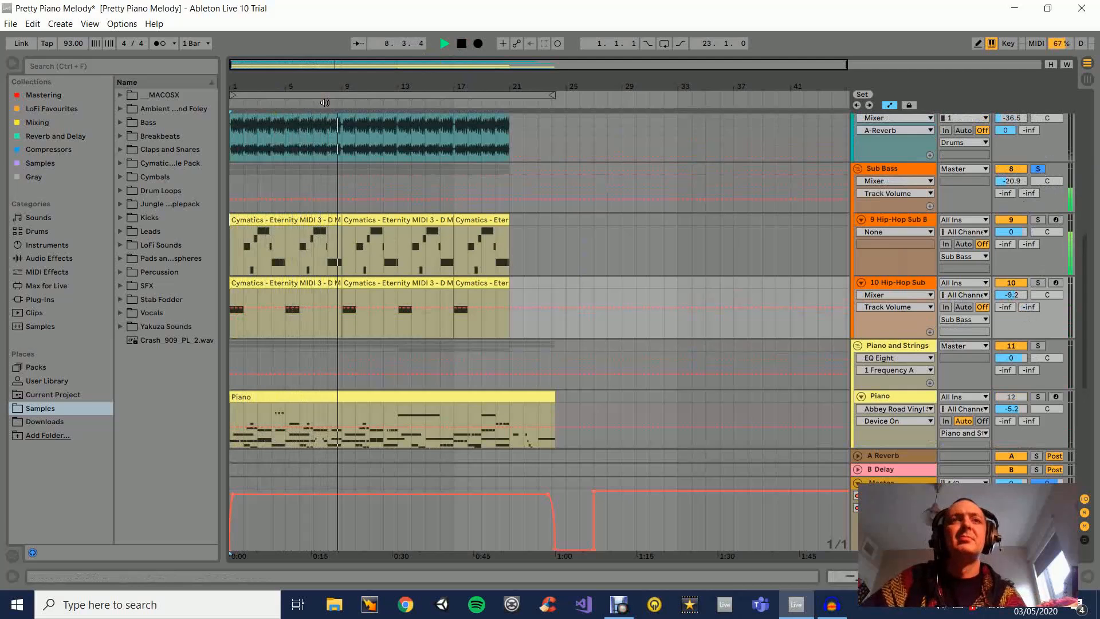
{"action": "key", "text": "space"}
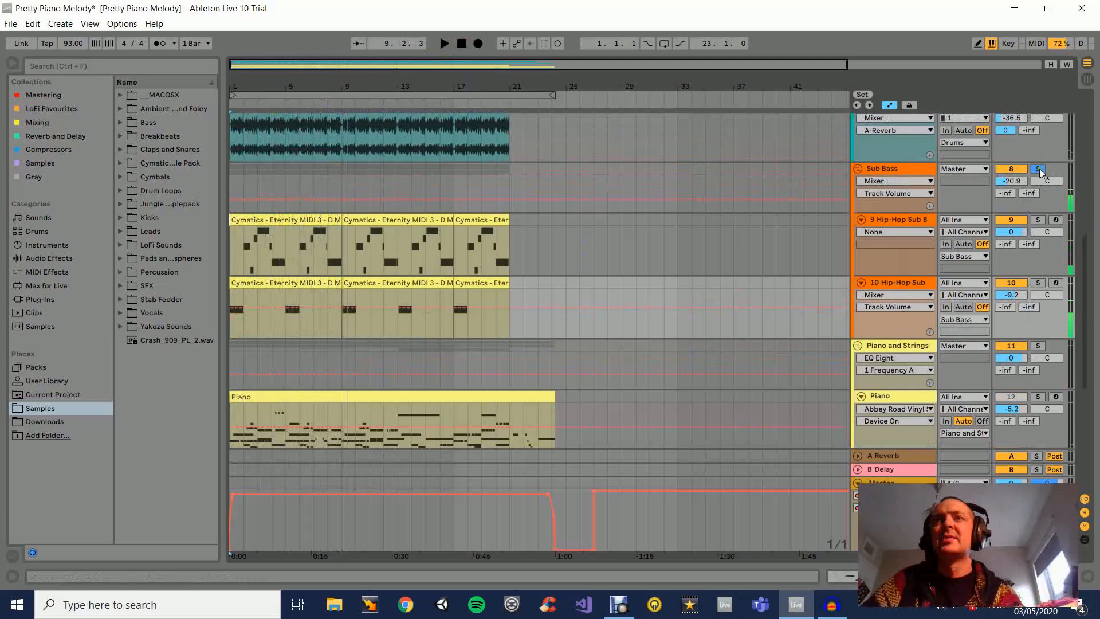
- Unsolo the Sub Bass group and listen to the full mix from the start of the arrangement
{"action": "left_click", "coordinate": [240, 104]}
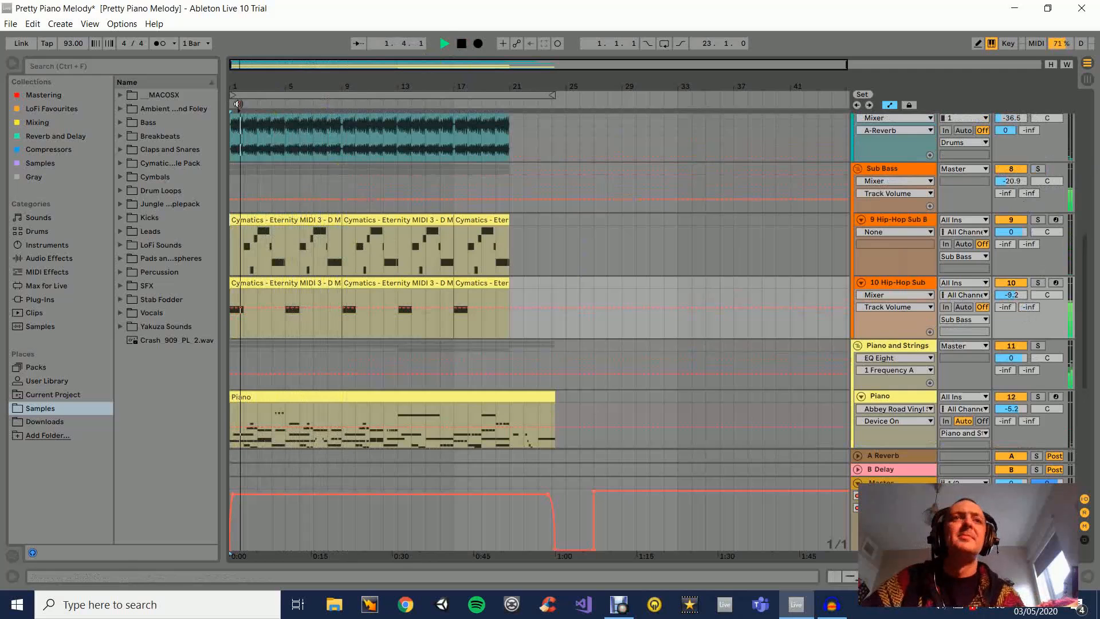
{"action": "left_click", "coordinate": [240, 104]}
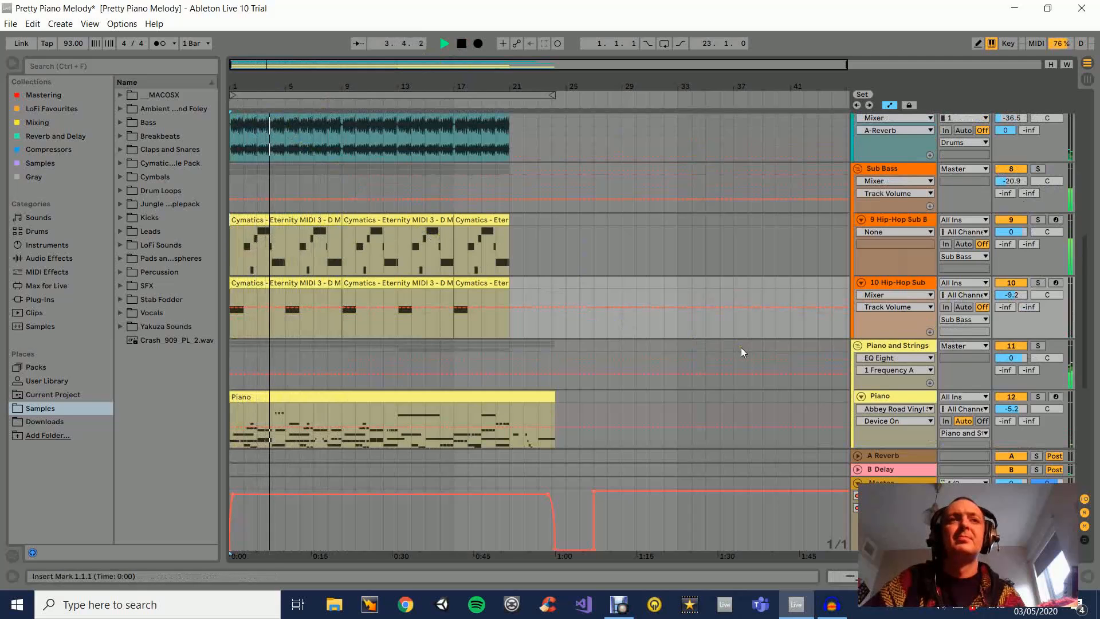
{"action": "scroll", "coordinate": [741, 351], "scroll_direction": "down", "scroll_amount": 2}
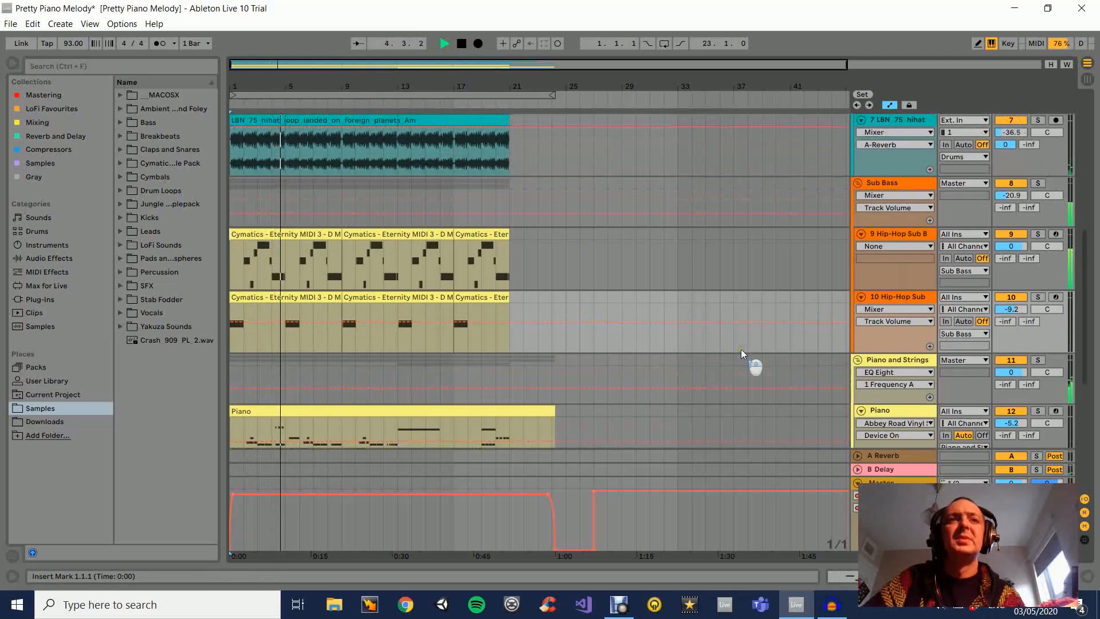
{"action": "key", "text": "space"}
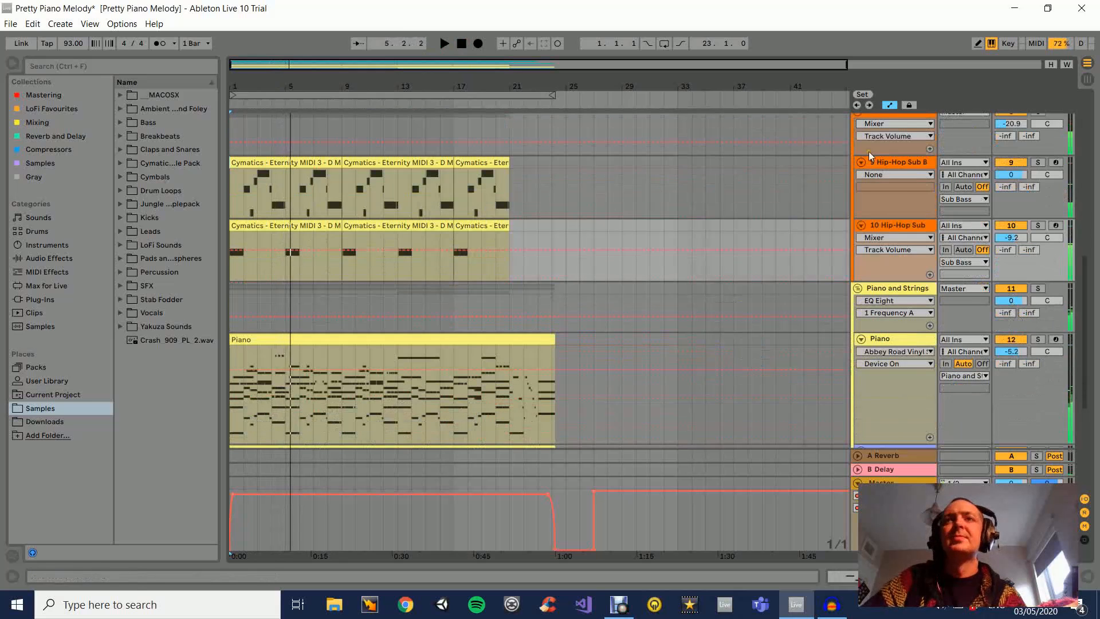
- Open the Sub Bass group's effect chain and examine its Amp device
{"action": "scroll", "coordinate": [922, 207], "scroll_direction": "up", "scroll_amount": 5}
{"action": "left_click", "coordinate": [899, 210]}
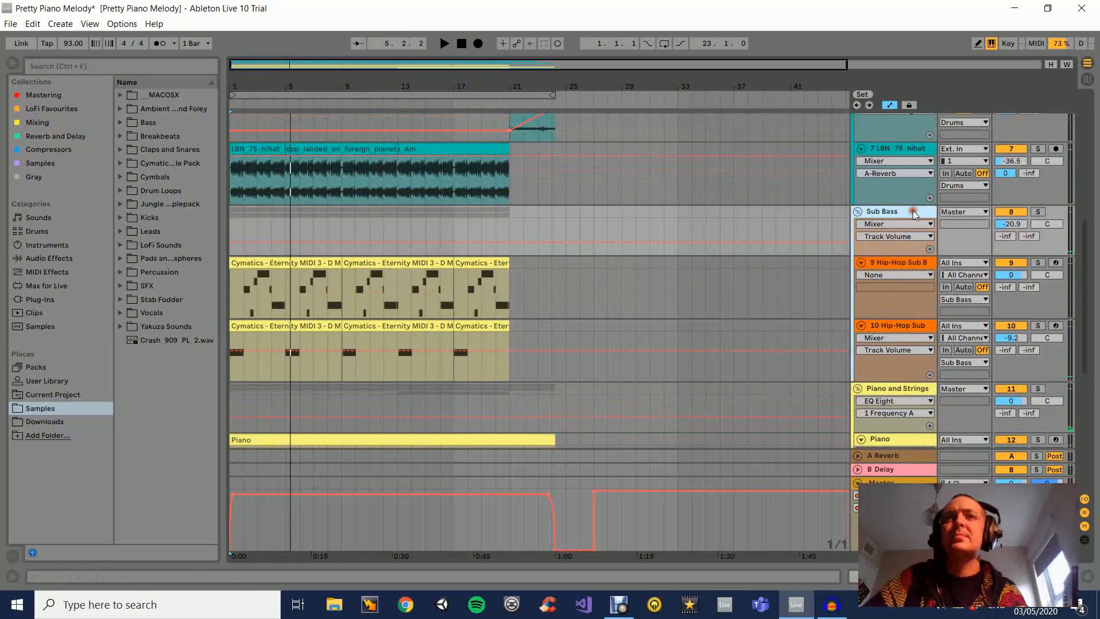
{"action": "double_click", "coordinate": [900, 209]}
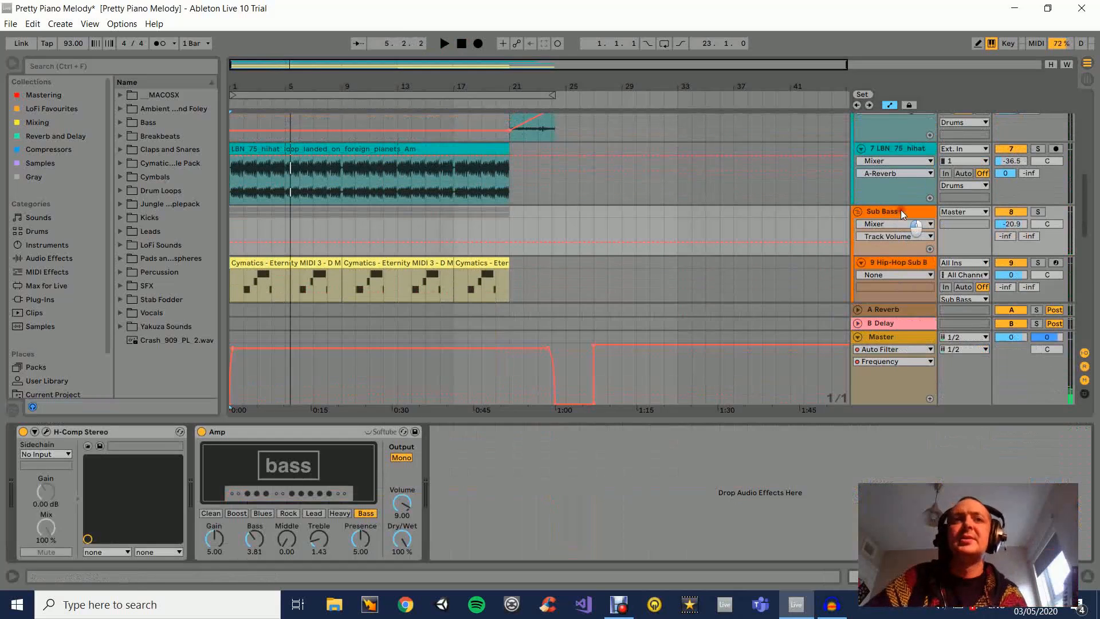
{"action": "left_click", "coordinate": [323, 433]}
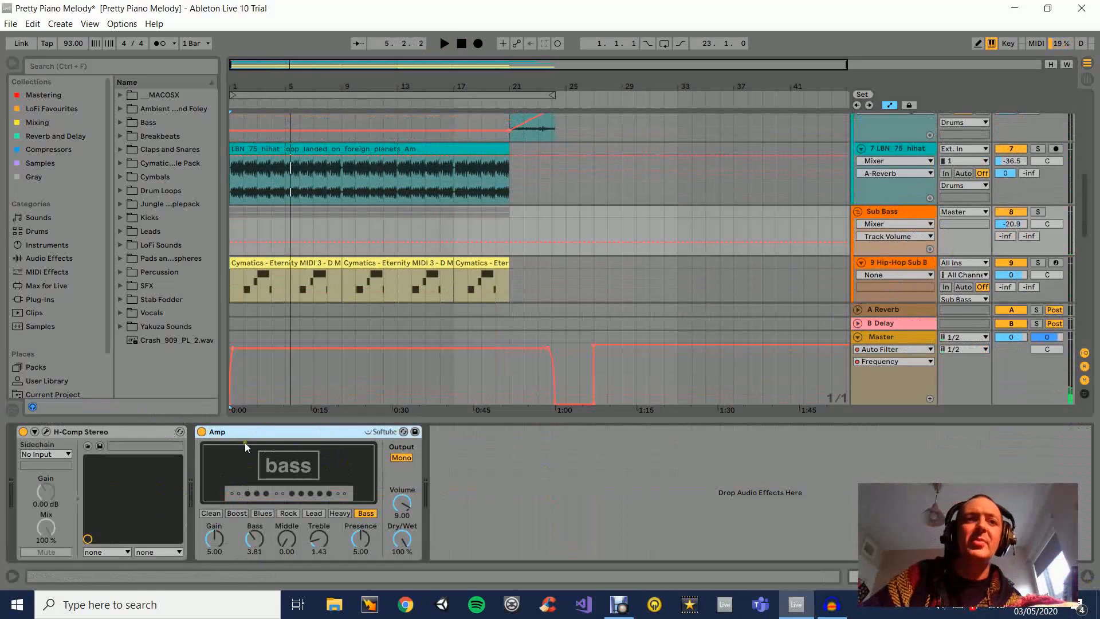
{"action": "scroll", "coordinate": [810, 256], "scroll_direction": "up", "scroll_amount": 1}
{"action": "scroll", "coordinate": [810, 255], "scroll_direction": "down", "scroll_amount": 3}
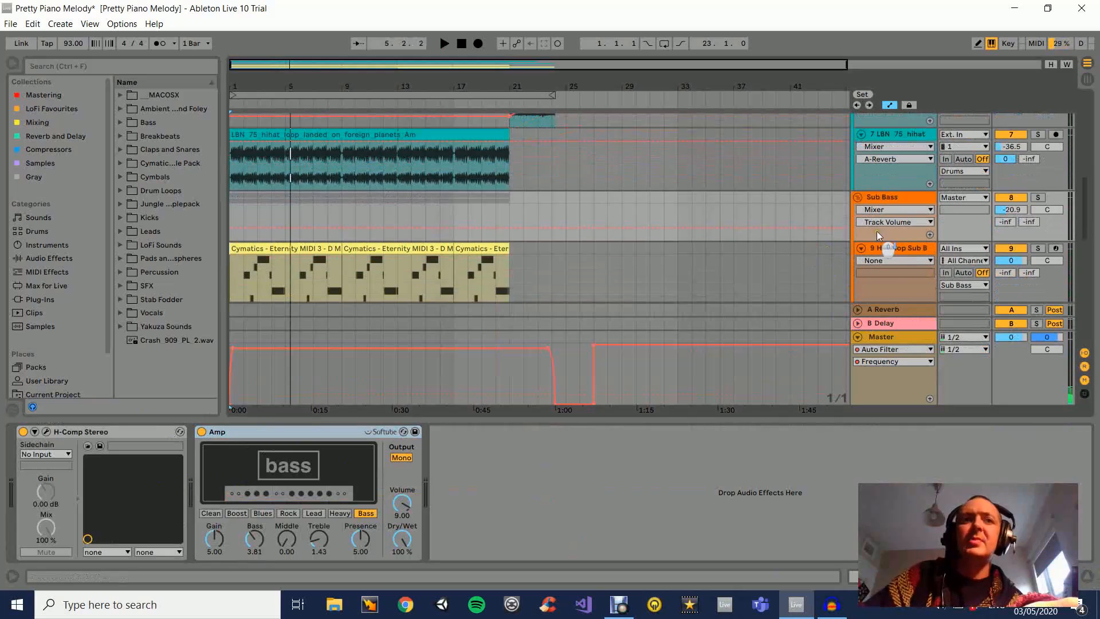
{"action": "left_click", "coordinate": [908, 183]}
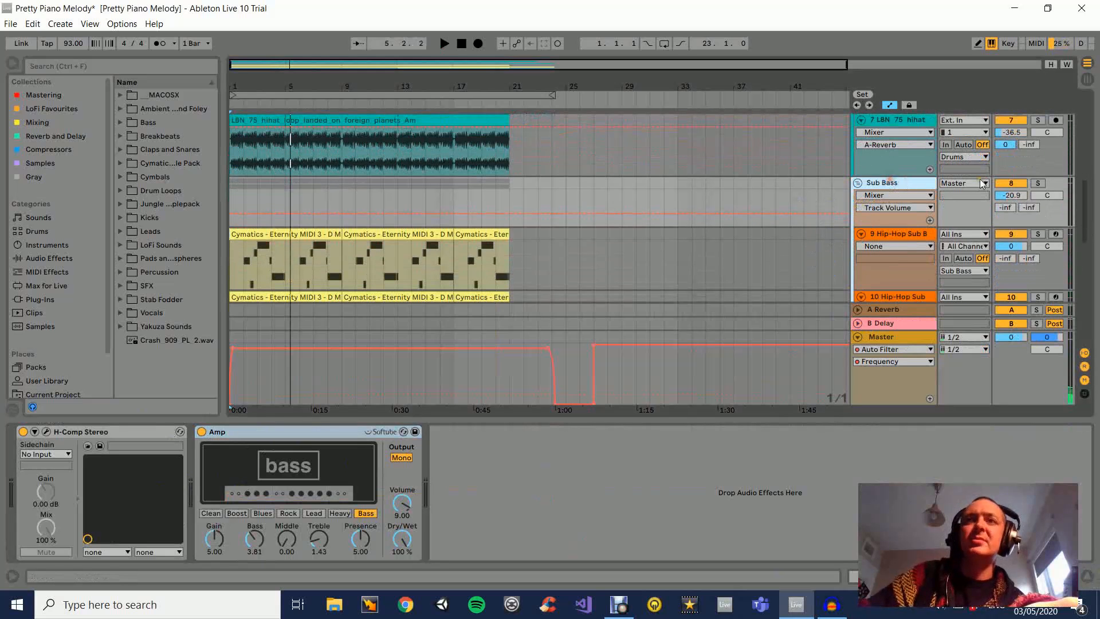
- Solo the Sub Bass group and play it from the start, bypassing and re-enabling the Amp to compare the sound
{"action": "left_click", "coordinate": [1038, 183]}
{"action": "left_click", "coordinate": [243, 105]}
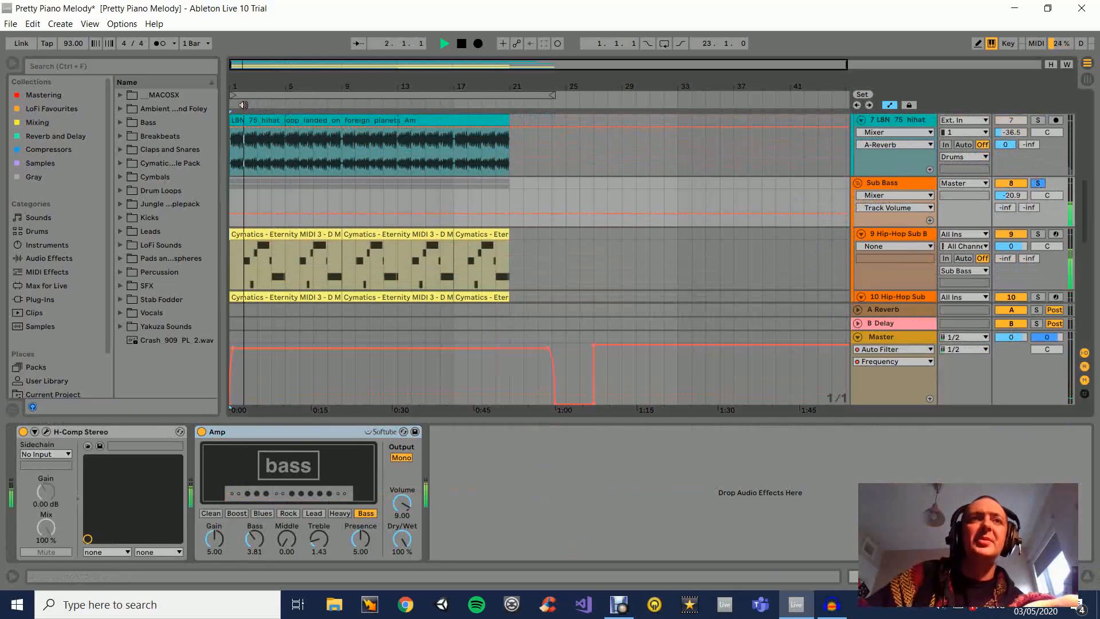
{"action": "left_click", "coordinate": [201, 431]}
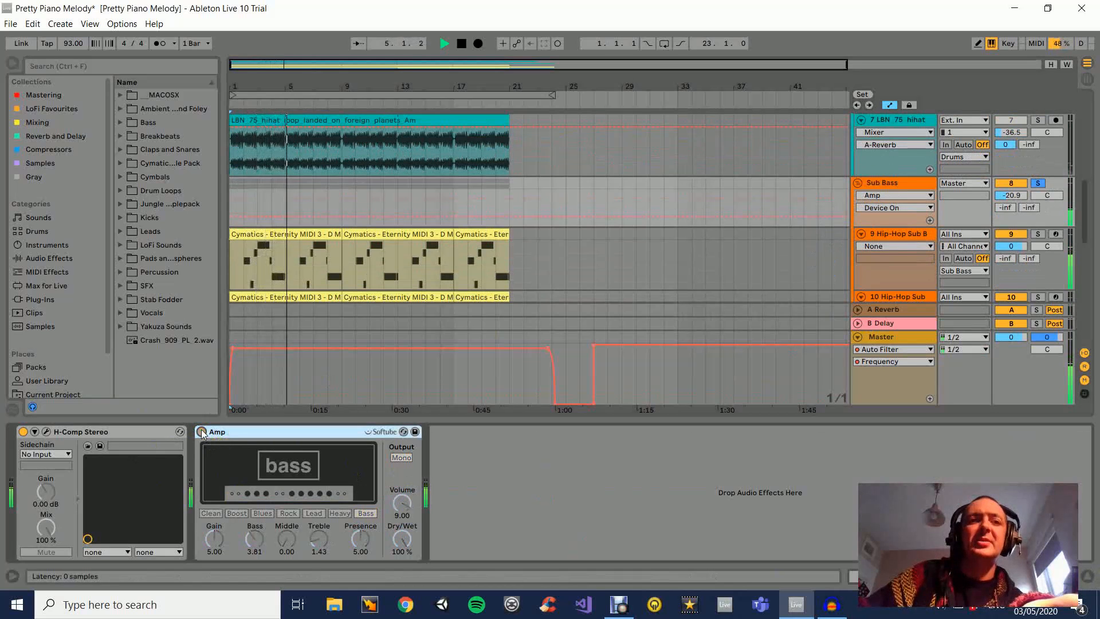
{"action": "left_click", "coordinate": [202, 432]}
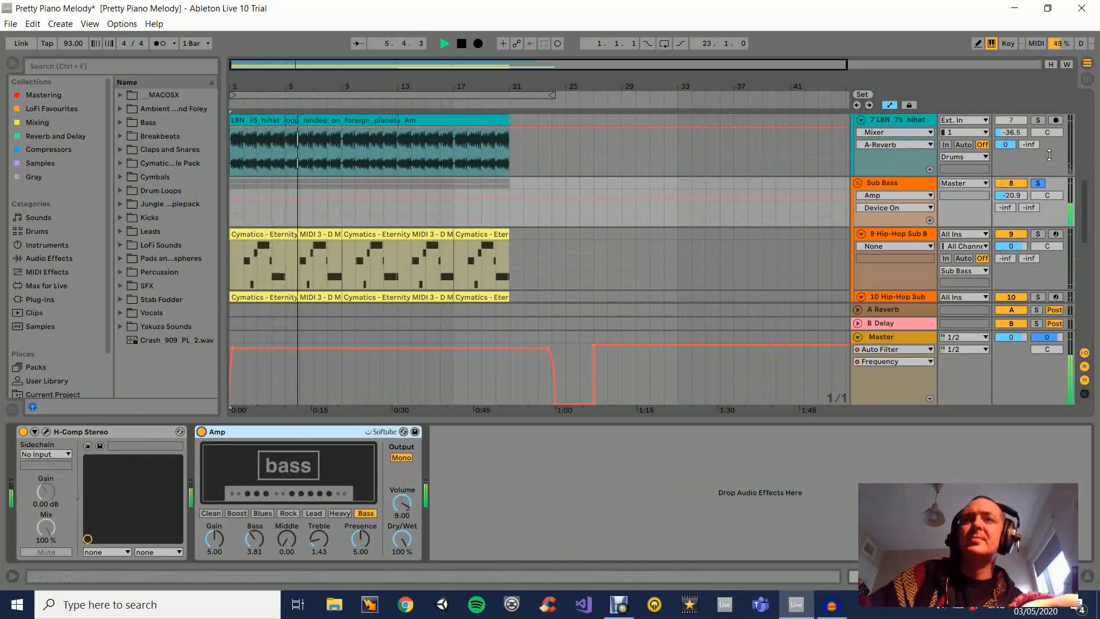
{"action": "scroll", "coordinate": [1012, 230], "scroll_direction": "up", "scroll_amount": 3}
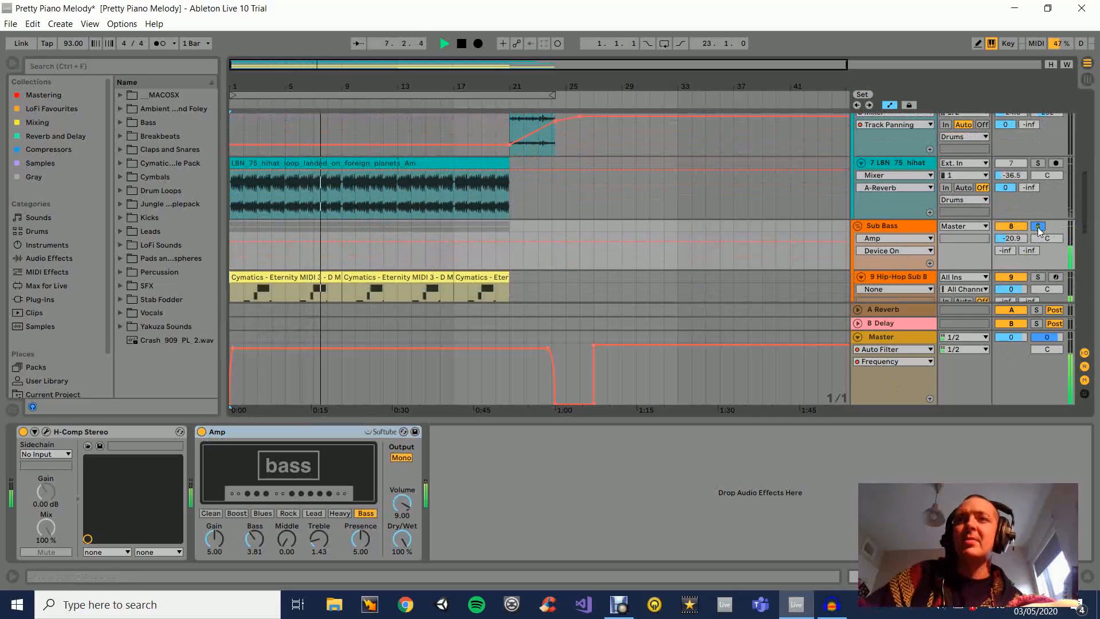
{"action": "scroll", "coordinate": [1048, 233], "scroll_direction": "down", "scroll_amount": 2}
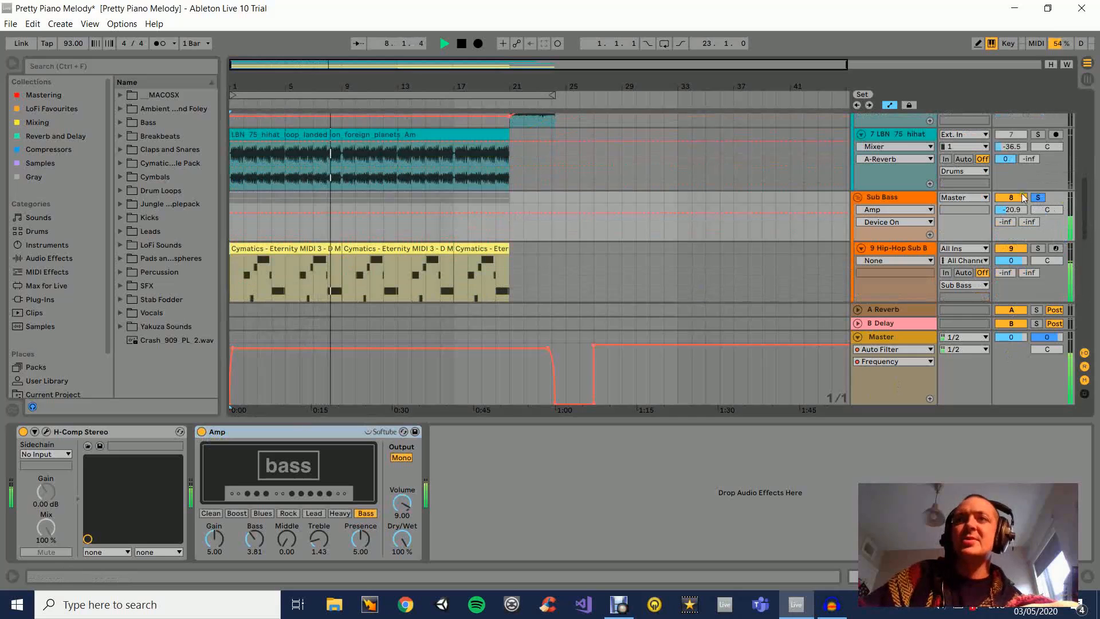
- Unsolo the Sub Bass group, compare the mix with the Amp off and on, and set the group's volume to -17.9 dB
{"action": "left_click", "coordinate": [1039, 196]}
{"action": "left_click", "coordinate": [201, 431]}
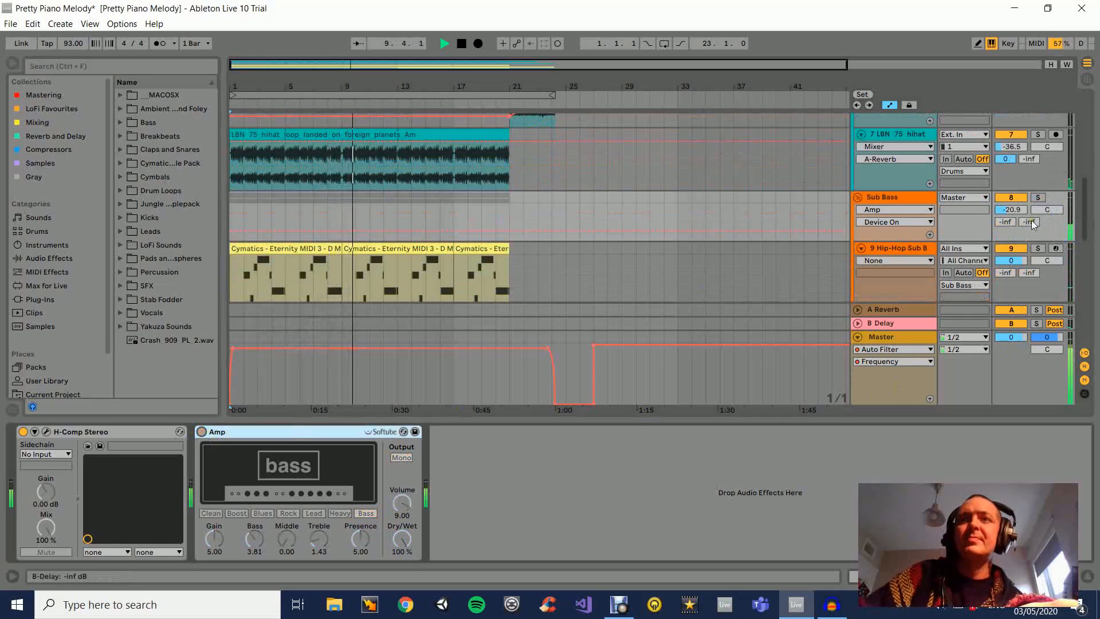
{"action": "mouse_move", "coordinate": [1019, 205]}
{"action": "left_mouse_down"}
{"action": "mouse_move", "coordinate": [1019, 183]}
{"action": "mouse_move", "coordinate": [1019, 229]}
{"action": "mouse_move", "coordinate": [1019, 213]}
{"action": "left_mouse_up"}
{"action": "left_click", "coordinate": [201, 432]}
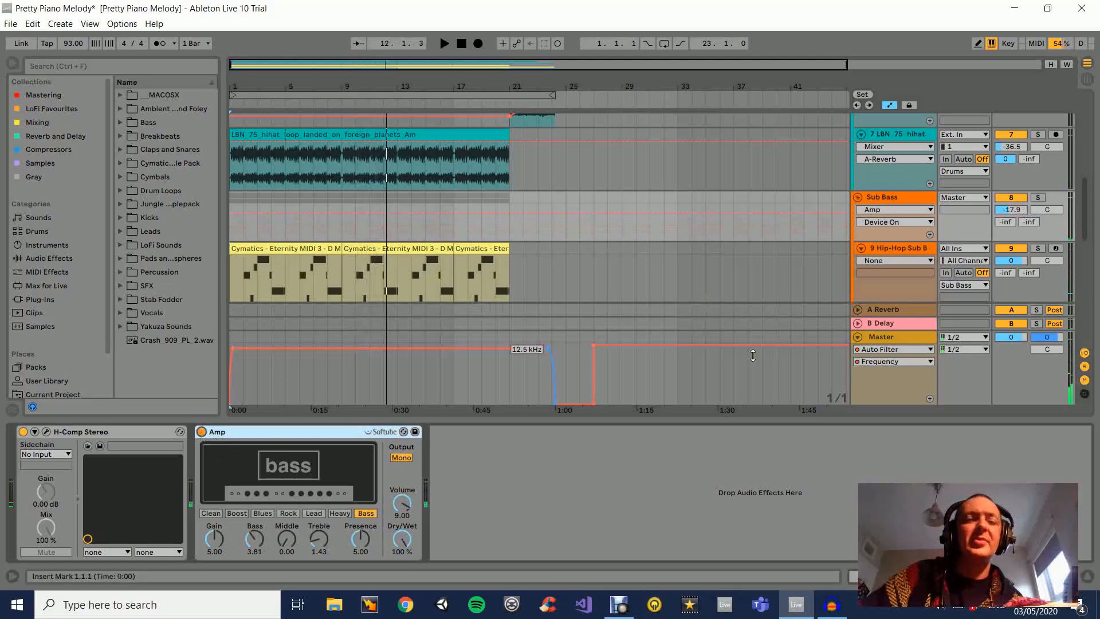
{"action": "scroll", "coordinate": [925, 182], "scroll_direction": "down", "scroll_amount": 7}
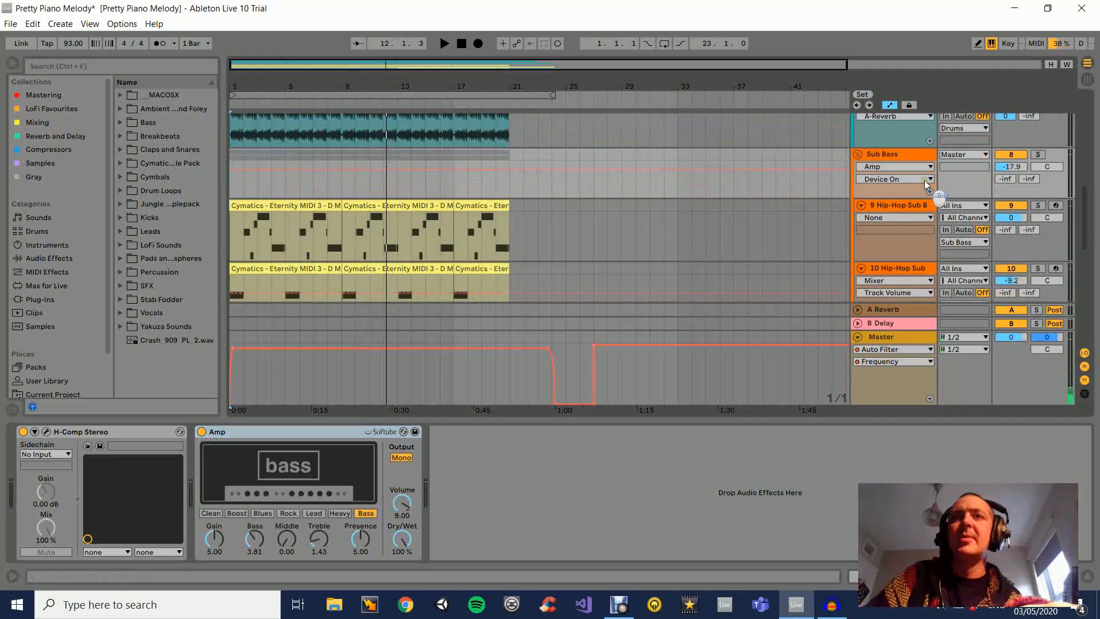
{"action": "scroll", "coordinate": [927, 184], "scroll_direction": "up", "scroll_amount": 11}
{"action": "scroll", "coordinate": [927, 189], "scroll_direction": "down", "scroll_amount": 5}
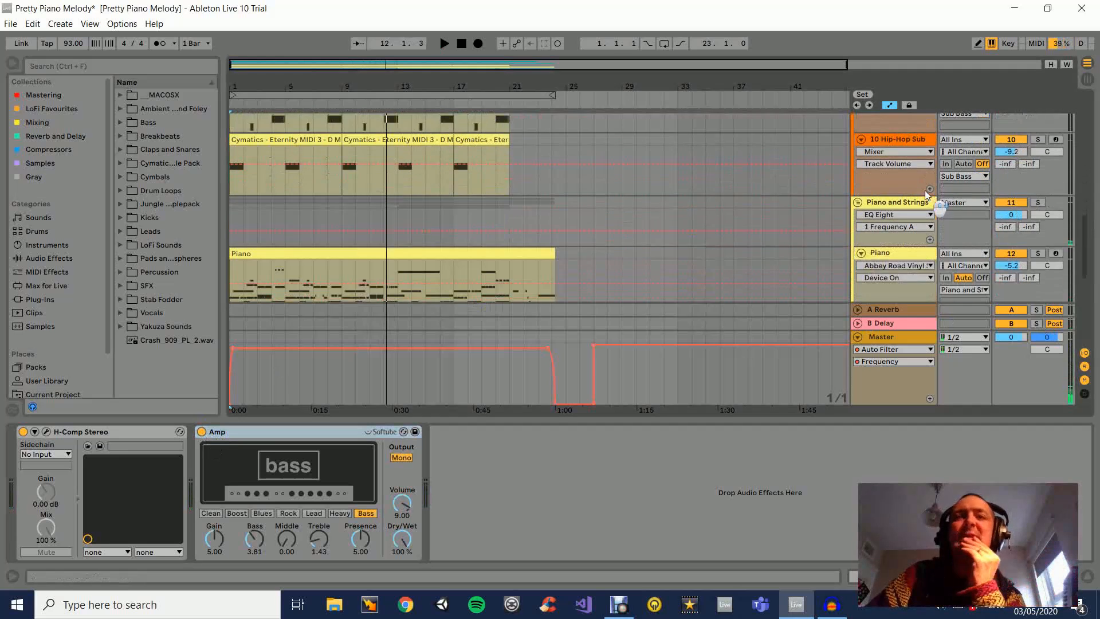
{"action": "scroll", "coordinate": [921, 190], "scroll_direction": "up", "scroll_amount": 1}
{"action": "scroll", "coordinate": [811, 219], "scroll_direction": "down", "scroll_amount": 5}
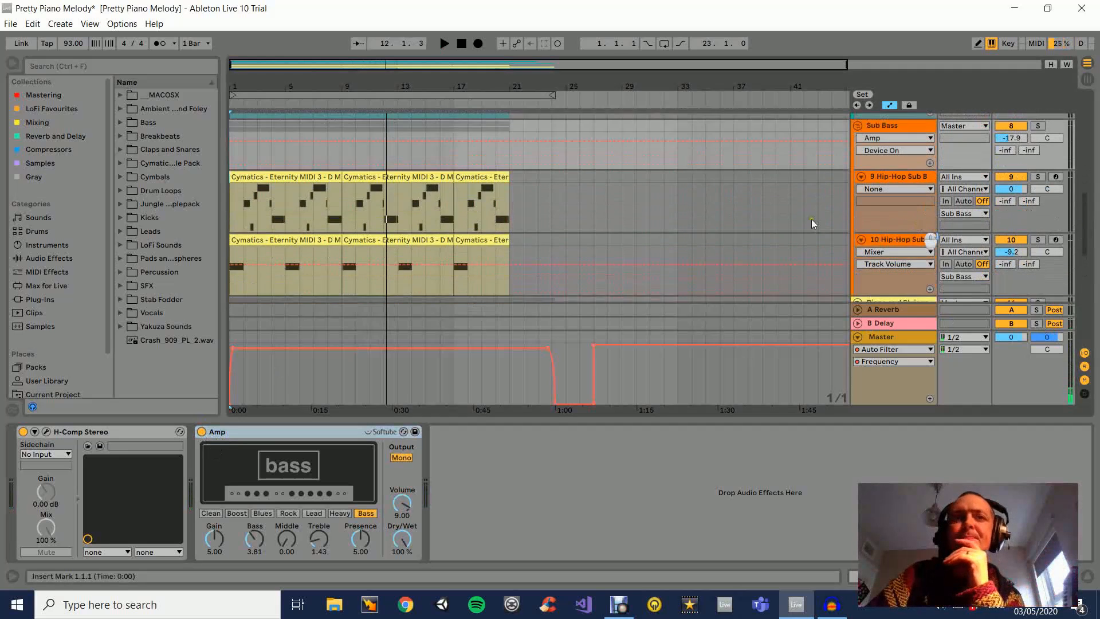
{"action": "scroll", "coordinate": [811, 219], "scroll_direction": "down", "scroll_amount": 5}
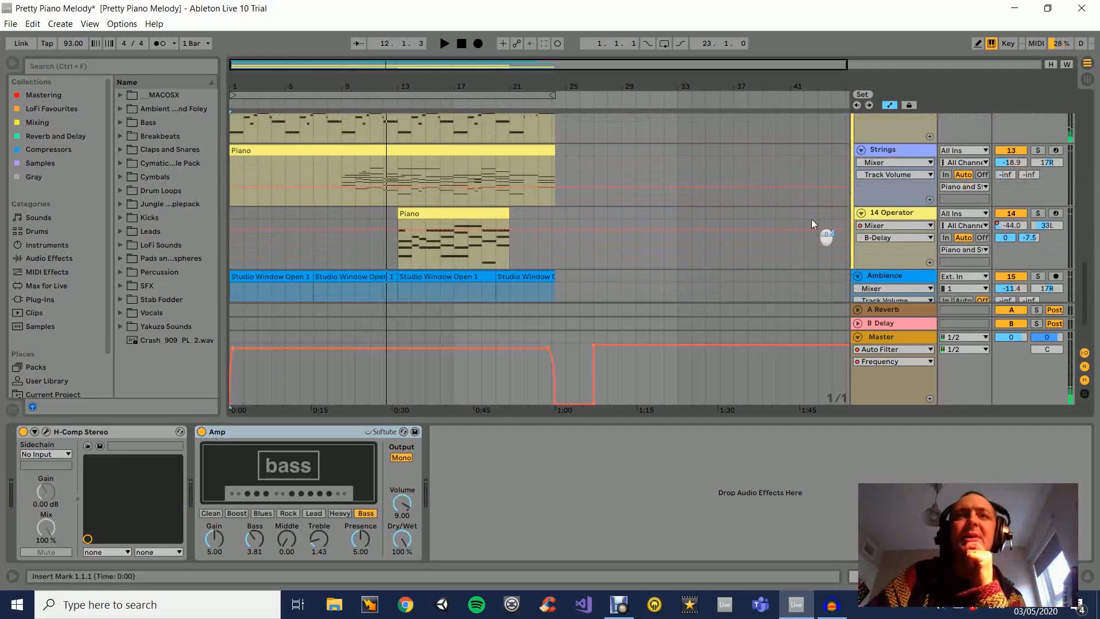
- Open the MIDI clip on the Strings track, examine its notes, and return to the arrangement
{"action": "scroll", "coordinate": [809, 220], "scroll_direction": "up", "scroll_amount": 3}
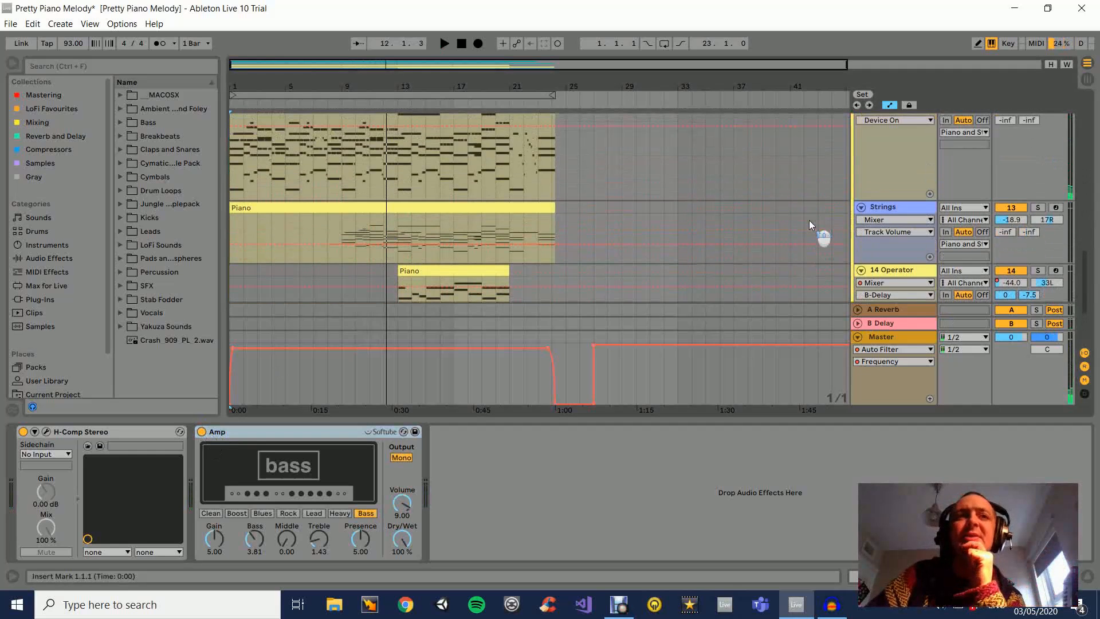
{"action": "scroll", "coordinate": [809, 220], "scroll_direction": "down", "scroll_amount": 3}
{"action": "scroll", "coordinate": [809, 220], "scroll_direction": "down", "scroll_amount": 2}
{"action": "scroll", "coordinate": [808, 220], "scroll_direction": "up", "scroll_amount": 4}
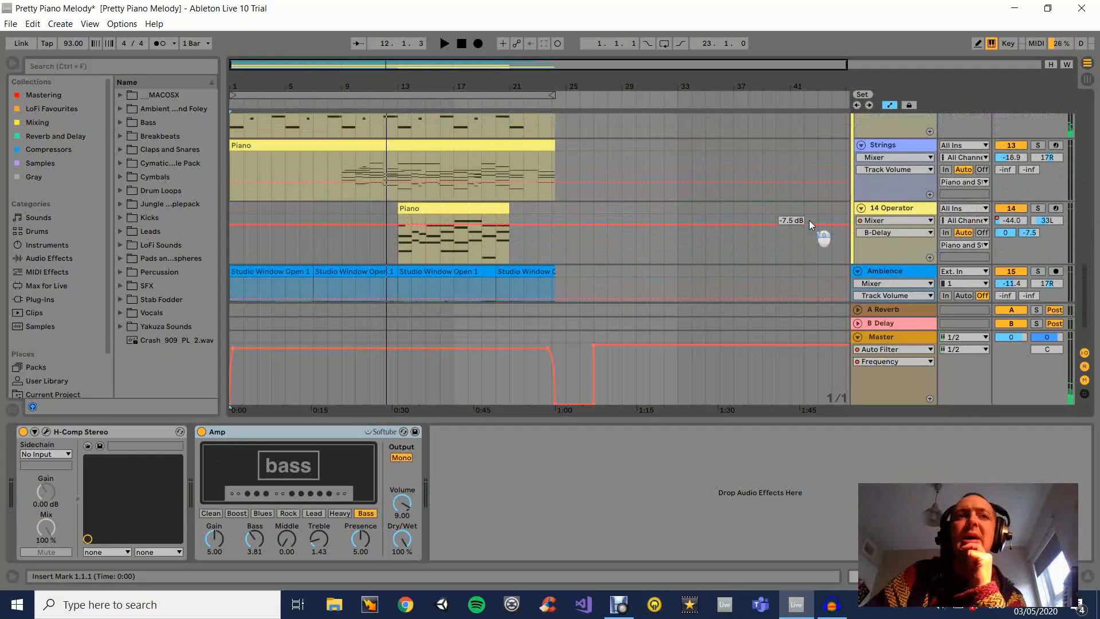
{"action": "left_click", "coordinate": [912, 190]}
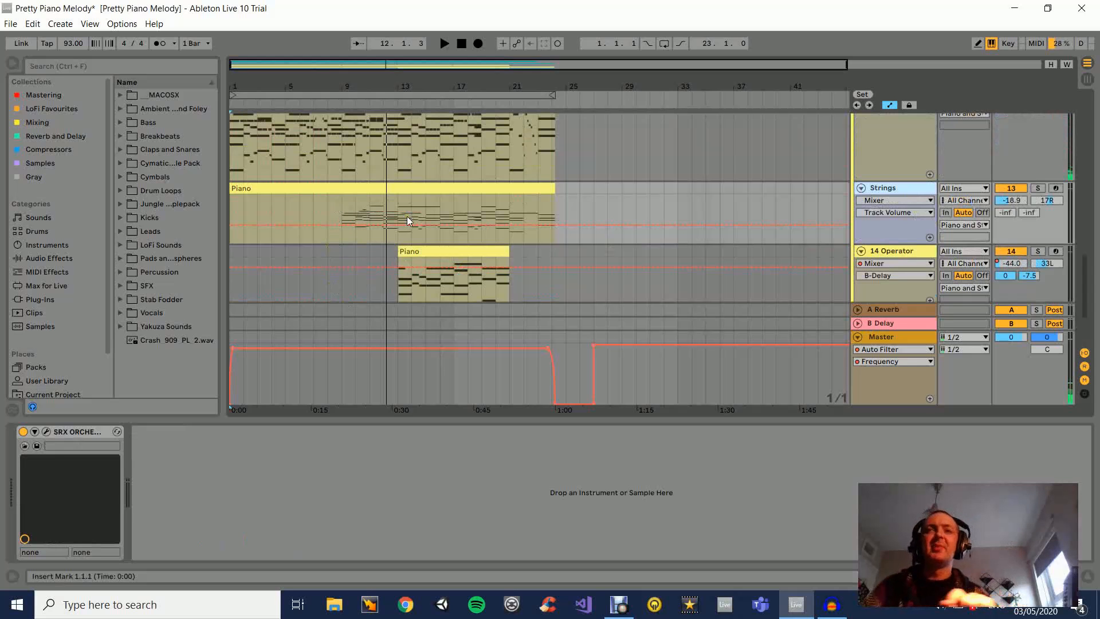
{"action": "scroll", "coordinate": [618, 194], "scroll_direction": "up", "scroll_amount": 3}
{"action": "scroll", "coordinate": [578, 229], "scroll_direction": "down", "scroll_amount": 2}
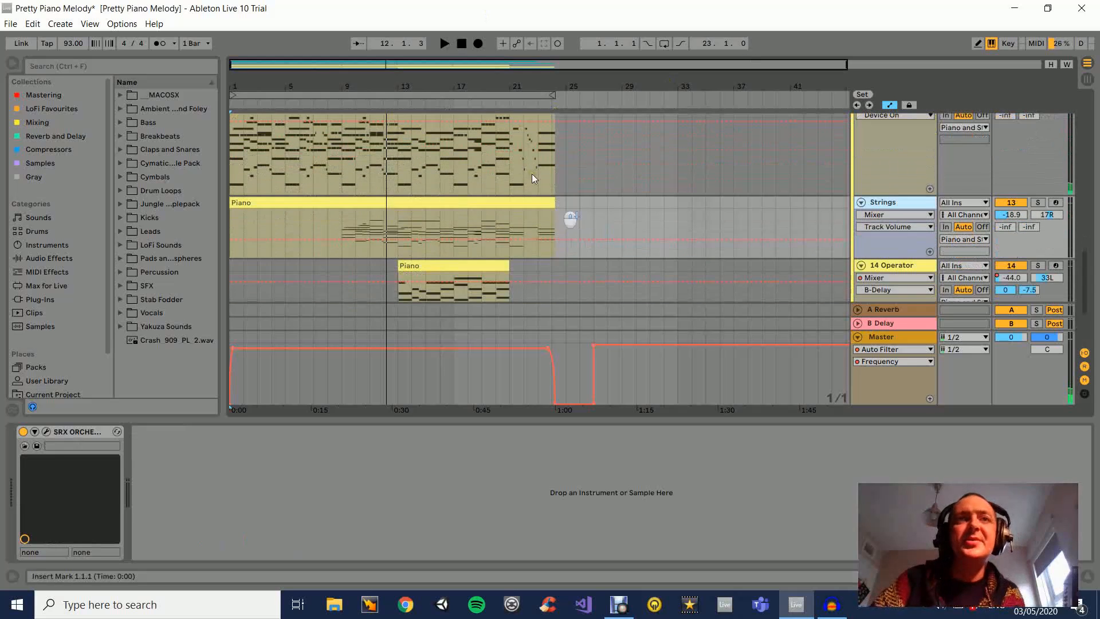
{"action": "scroll", "coordinate": [550, 258], "scroll_direction": "up", "scroll_amount": 1}
{"action": "double_click", "coordinate": [492, 234]}
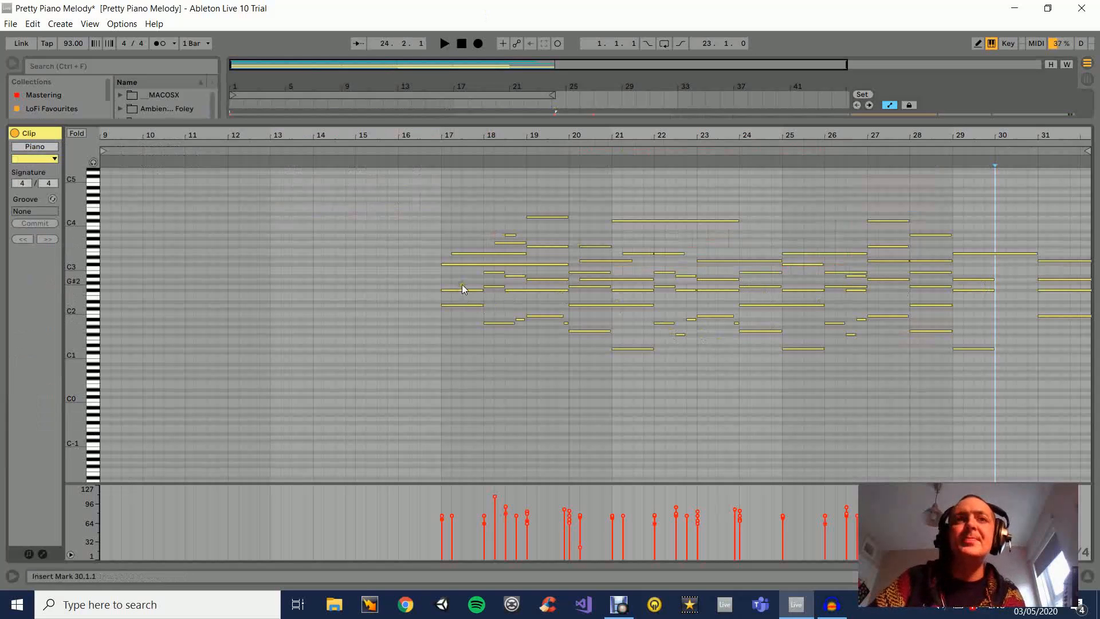
{"action": "left_click", "coordinate": [1087, 576]}
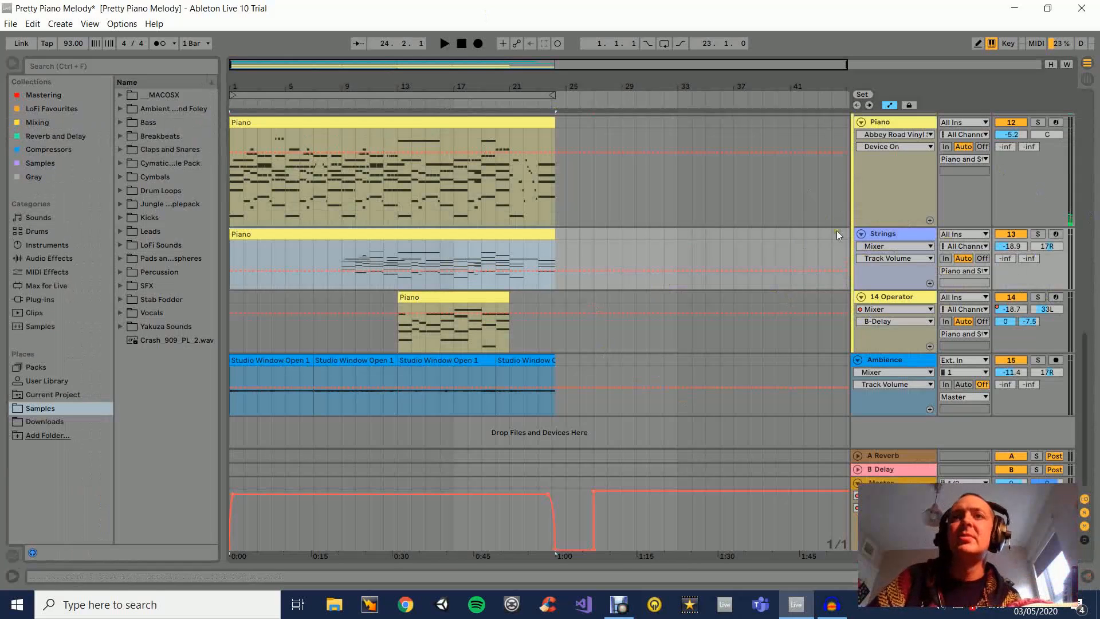
- Solo the Strings track, play it from bar 9, and show its instrument device while listening
{"action": "scroll", "coordinate": [977, 246], "scroll_direction": "up", "scroll_amount": 1}
{"action": "left_click", "coordinate": [1038, 262]}
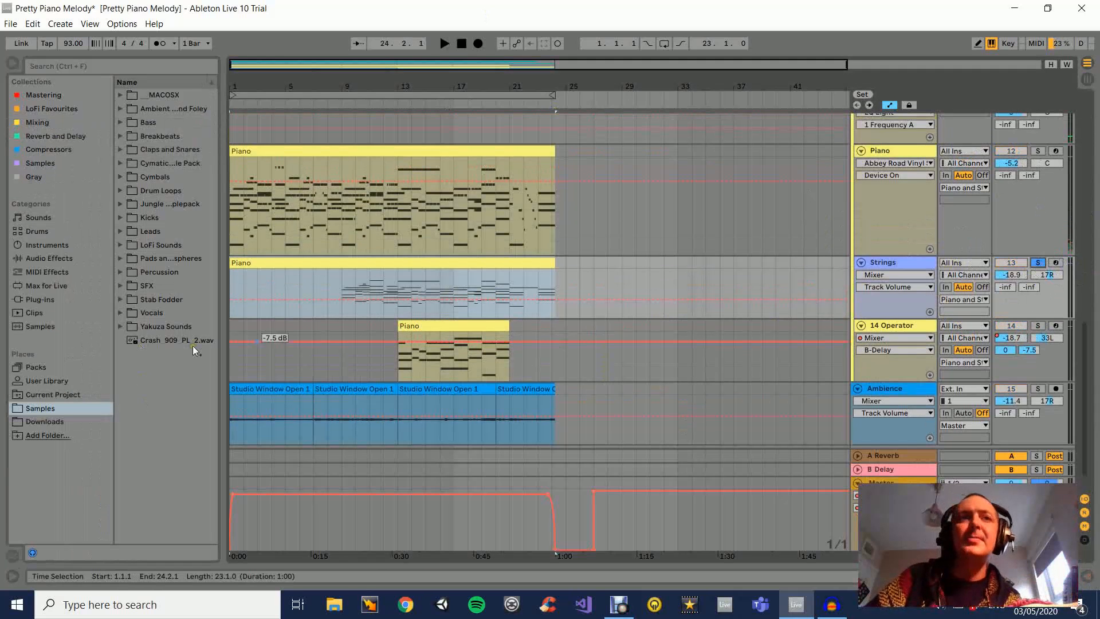
{"action": "left_click", "coordinate": [337, 310]}
{"action": "key", "text": "space"}
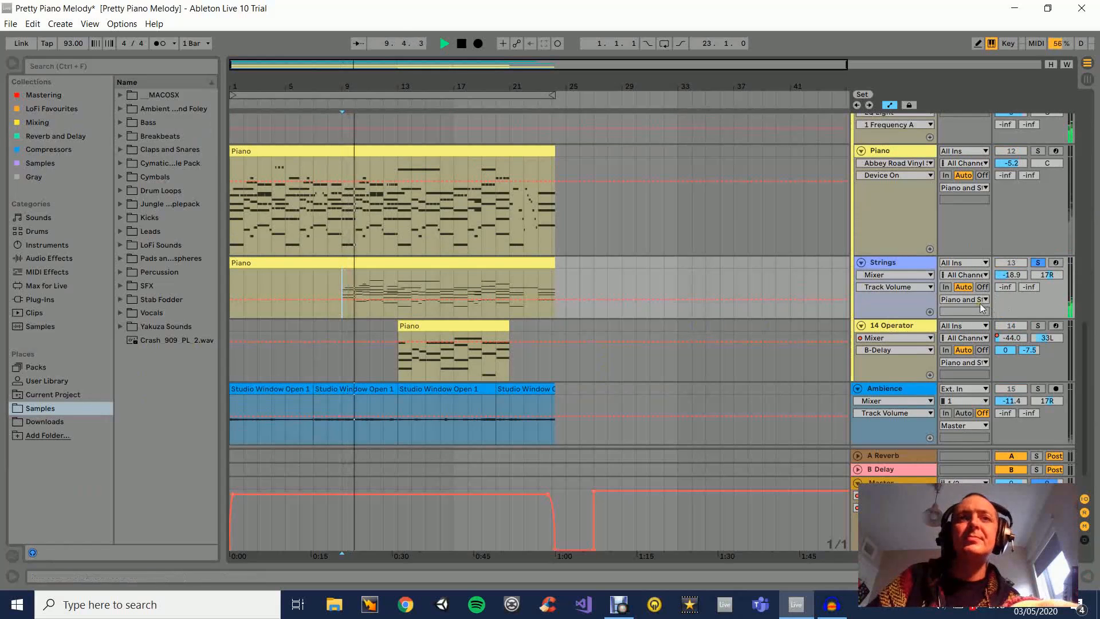
{"action": "double_click", "coordinate": [924, 270]}
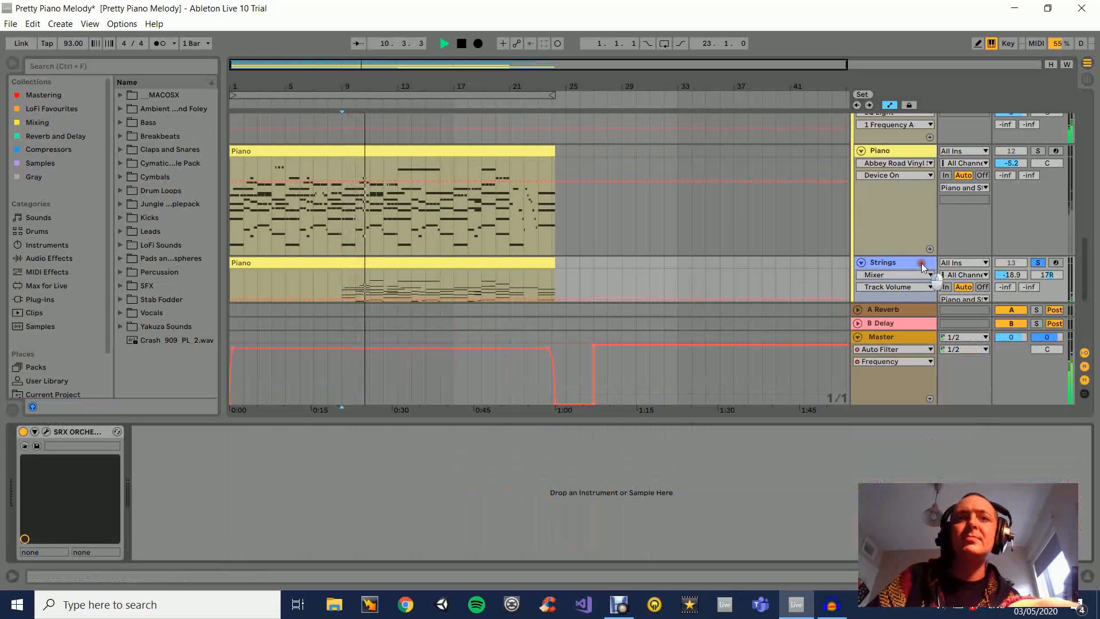
{"action": "scroll", "coordinate": [922, 267], "scroll_direction": "down", "scroll_amount": 3}
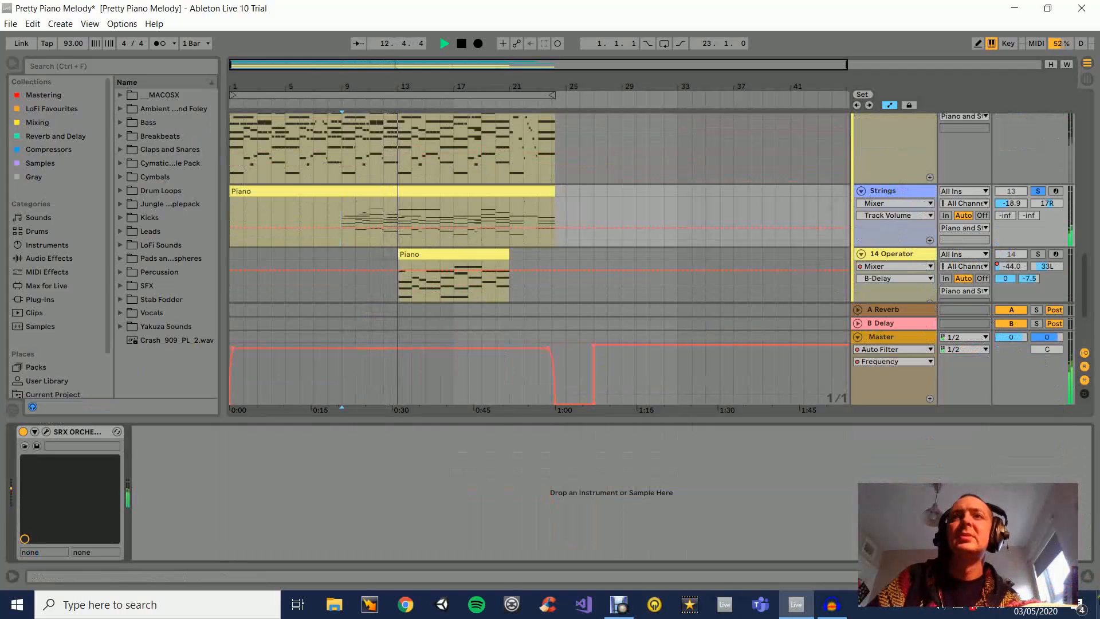
{"action": "scroll", "coordinate": [854, 285], "scroll_direction": "up", "scroll_amount": 3}
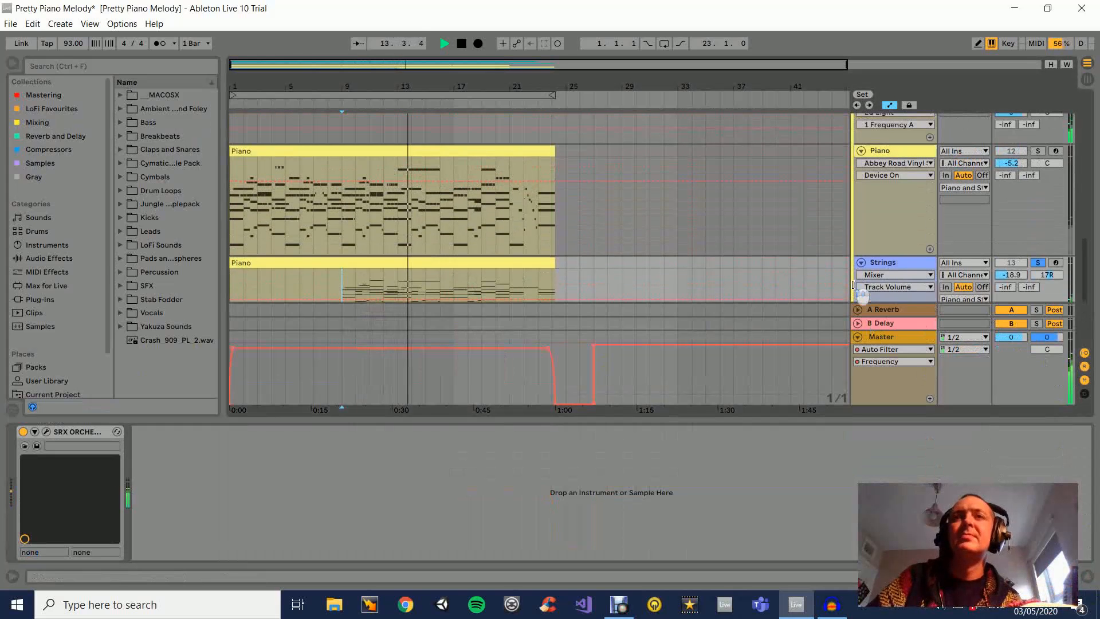
{"action": "scroll", "coordinate": [853, 285], "scroll_direction": "down", "scroll_amount": 3}
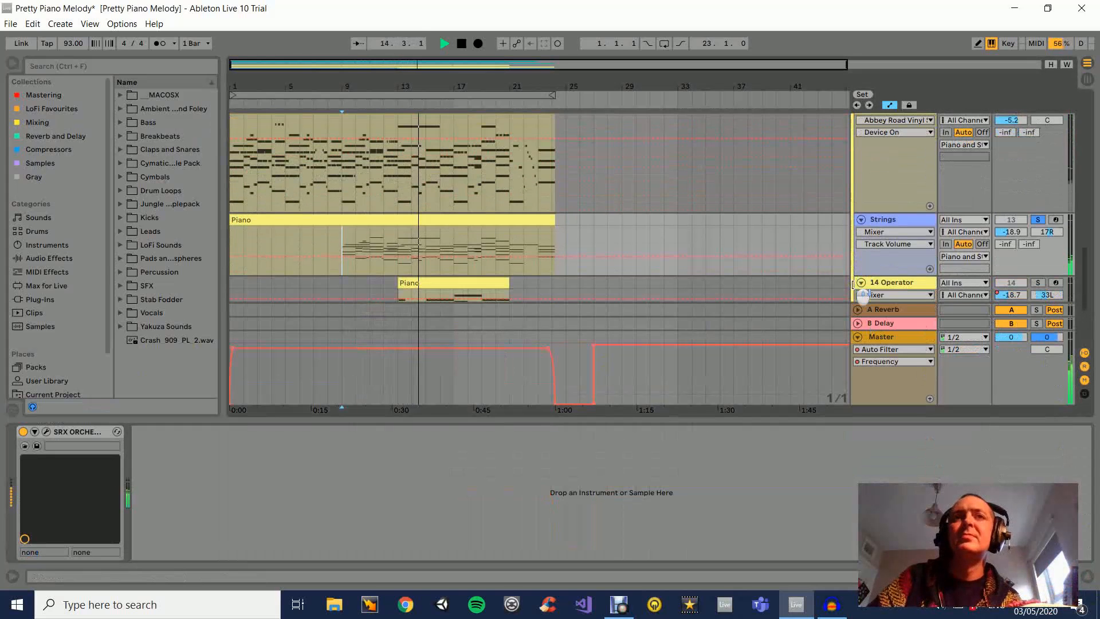
{"action": "key", "text": "space"}
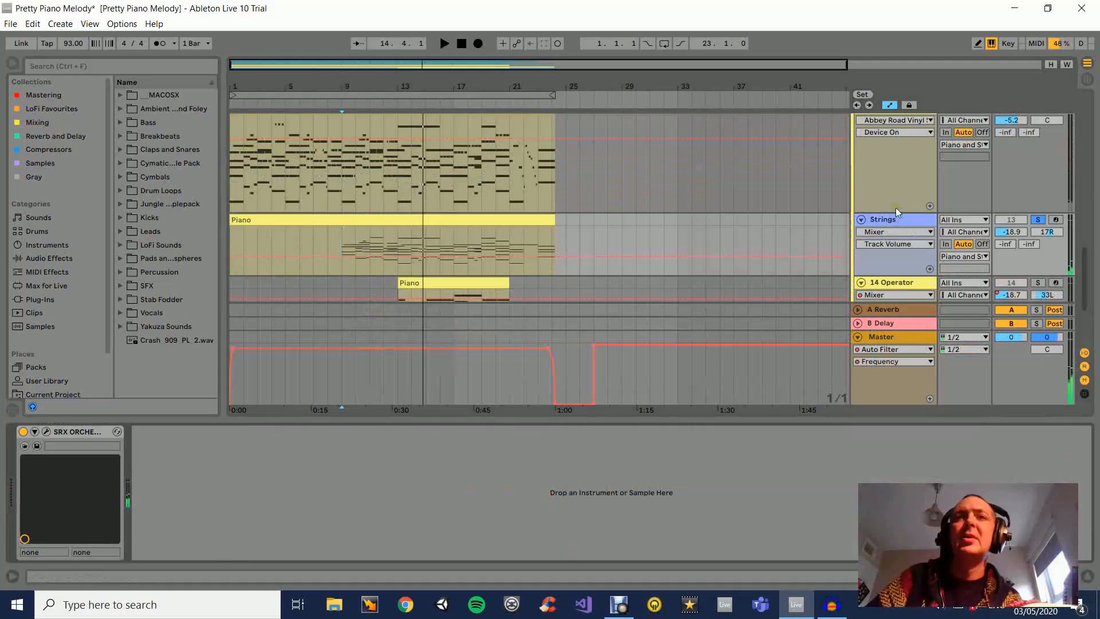
- Open the Piano and Strings group's effect chain and examine its Glue Compressor, kick-sidechained Compressor and EQ Eight
{"action": "scroll", "coordinate": [895, 207], "scroll_direction": "up", "scroll_amount": 5}
{"action": "left_click", "coordinate": [897, 216]}
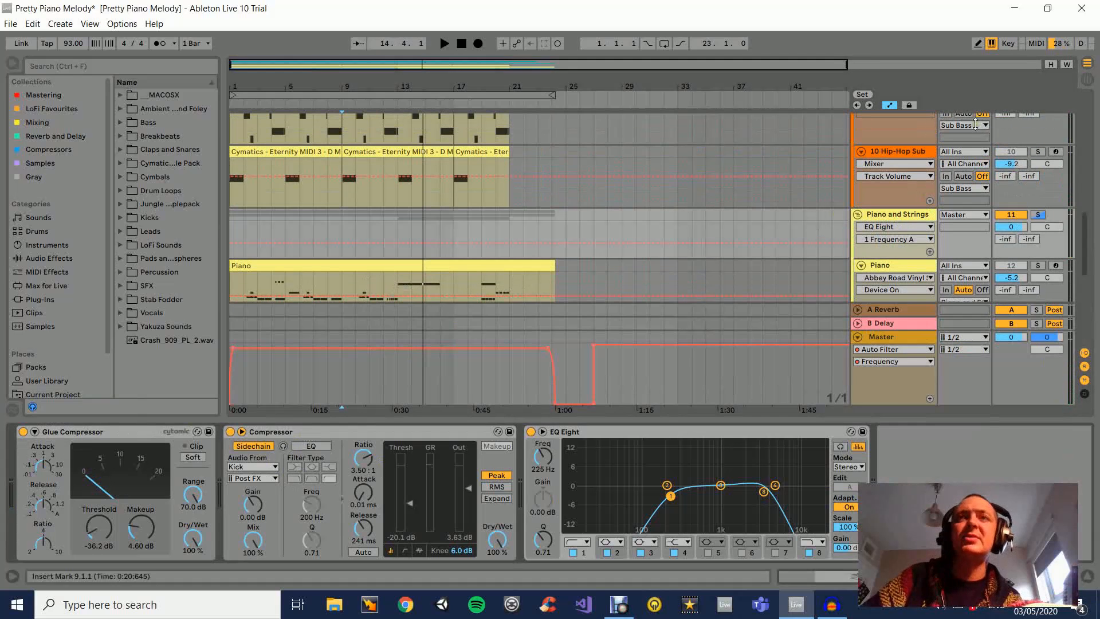
{"action": "scroll", "coordinate": [343, 258], "scroll_direction": "down", "scroll_amount": 2}
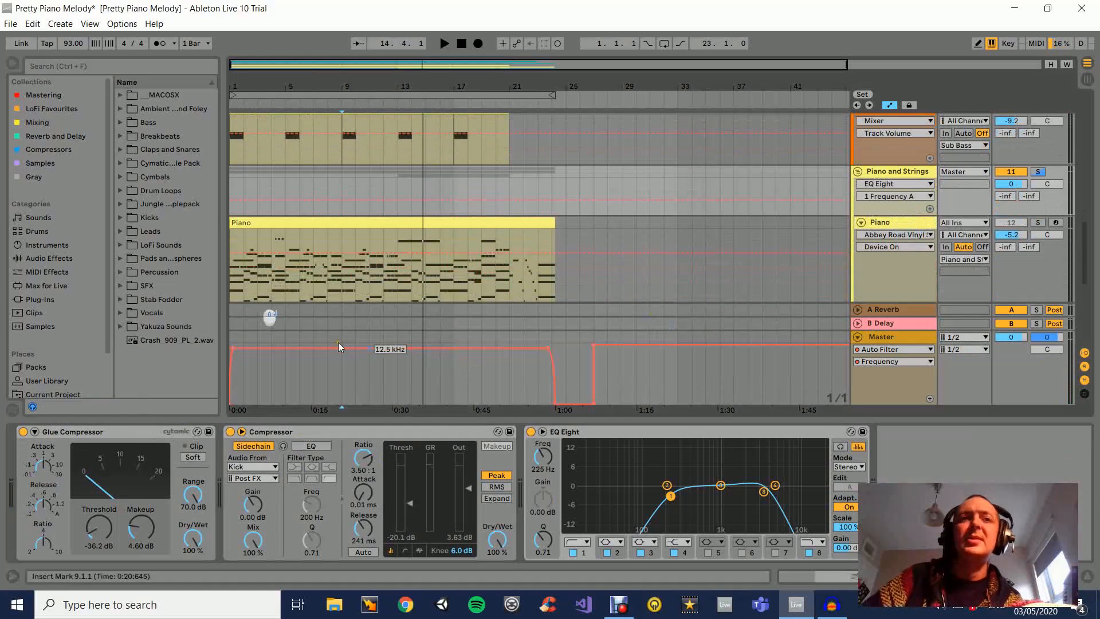
{"action": "left_click", "coordinate": [363, 434]}
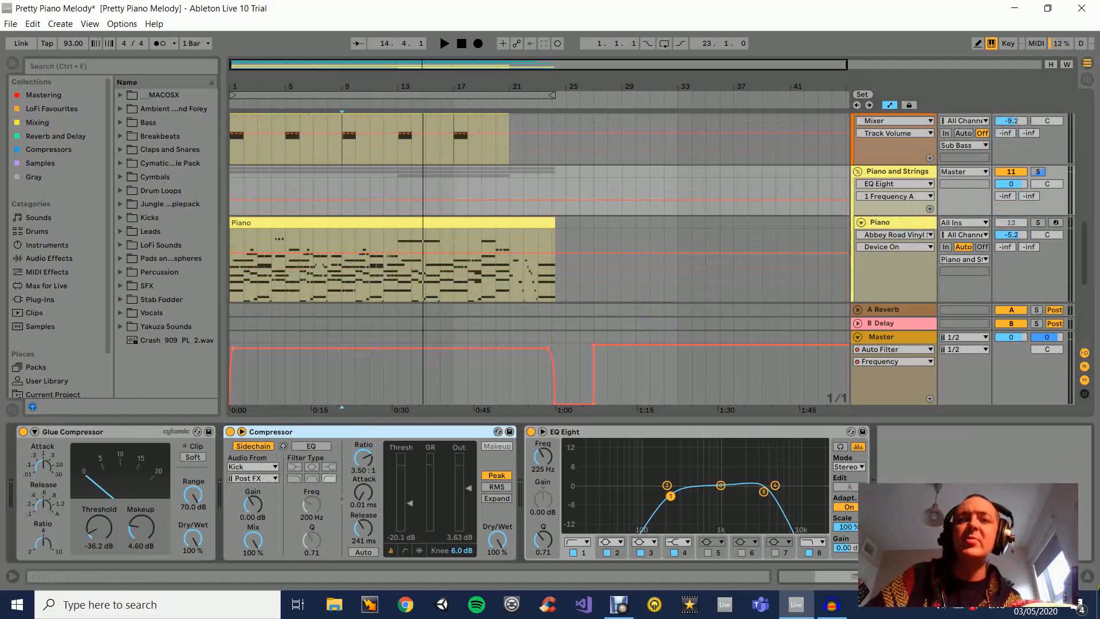
{"action": "scroll", "coordinate": [712, 290], "scroll_direction": "down", "scroll_amount": 5}
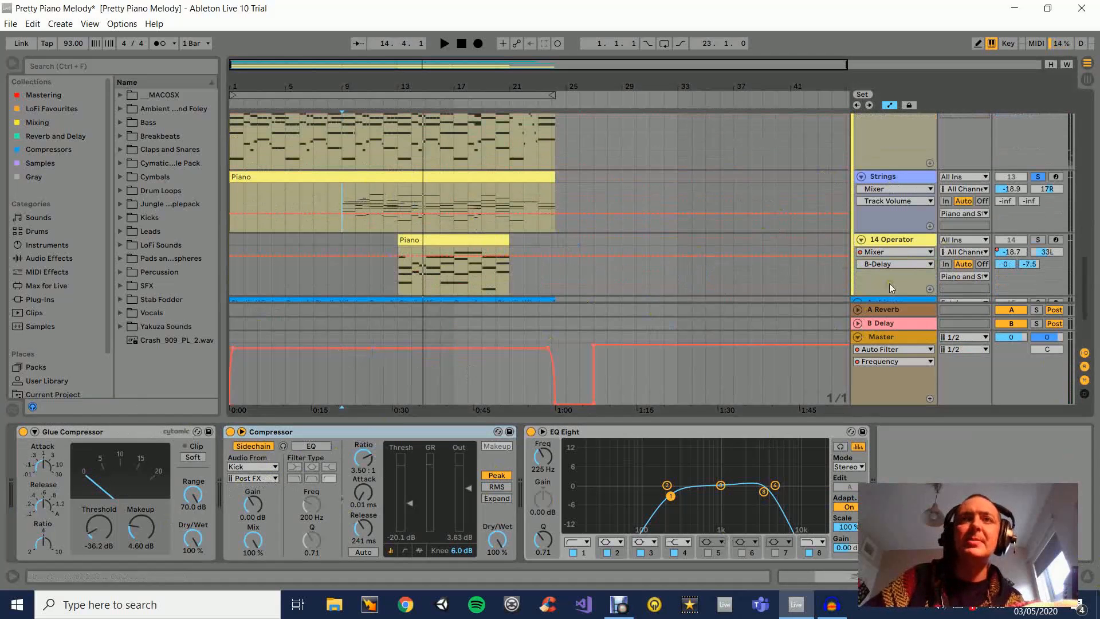
- Open the Strings clip, extend the note that starts just after bar 21 to about 22.3, and return to the arrangement
{"action": "left_click", "coordinate": [929, 190]}
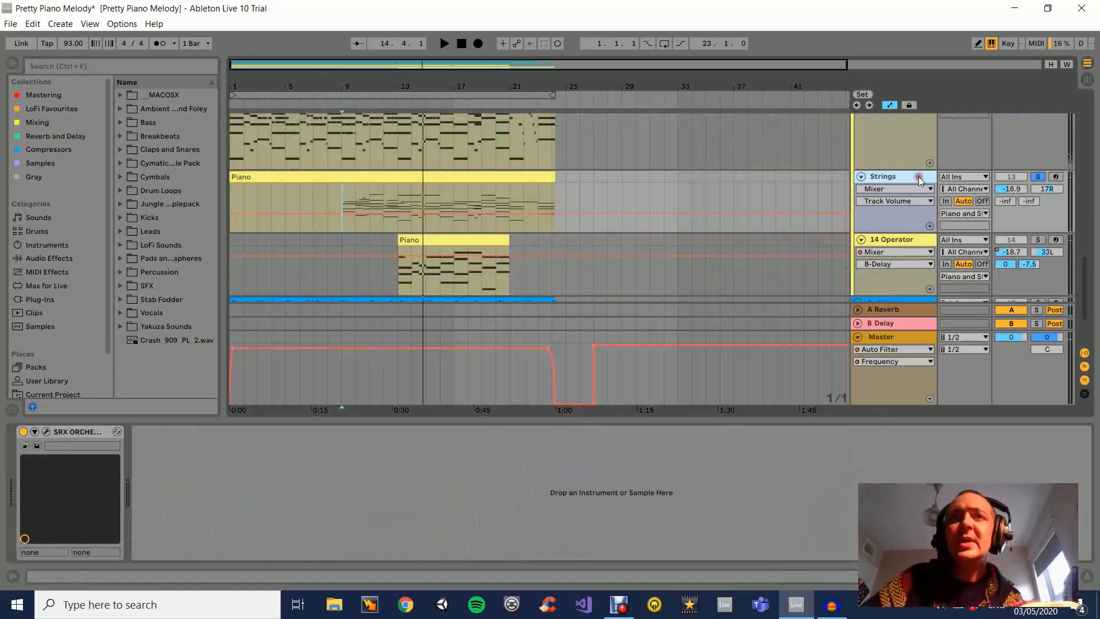
{"action": "left_click", "coordinate": [376, 178]}
{"action": "double_click", "coordinate": [378, 178]}
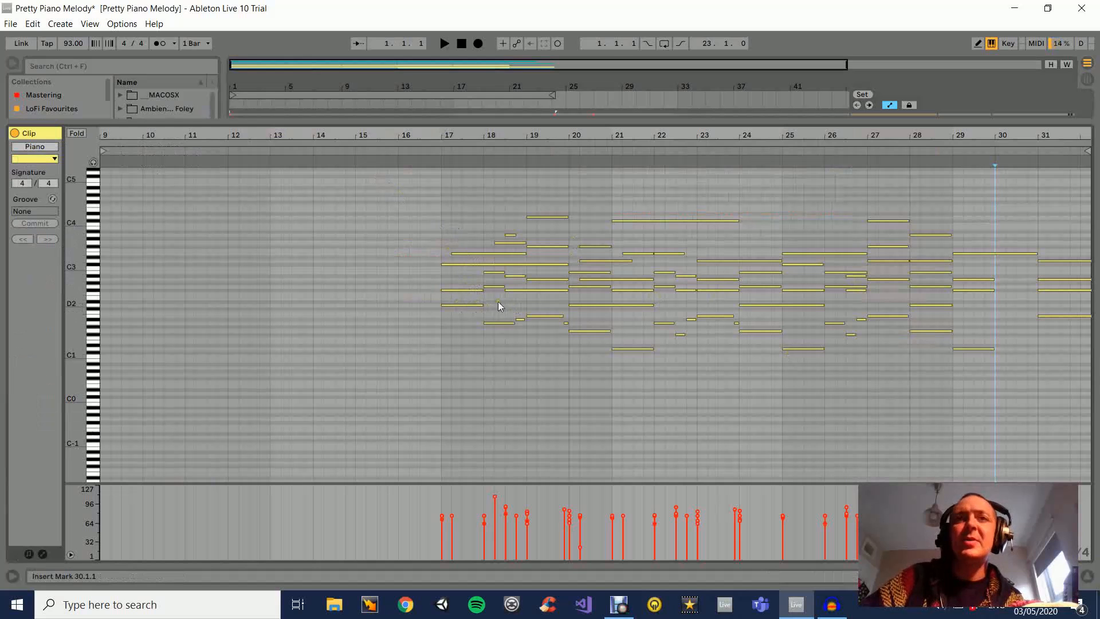
{"action": "left_click_drag", "start_coordinate": [653, 252], "coordinate": [677, 252]}
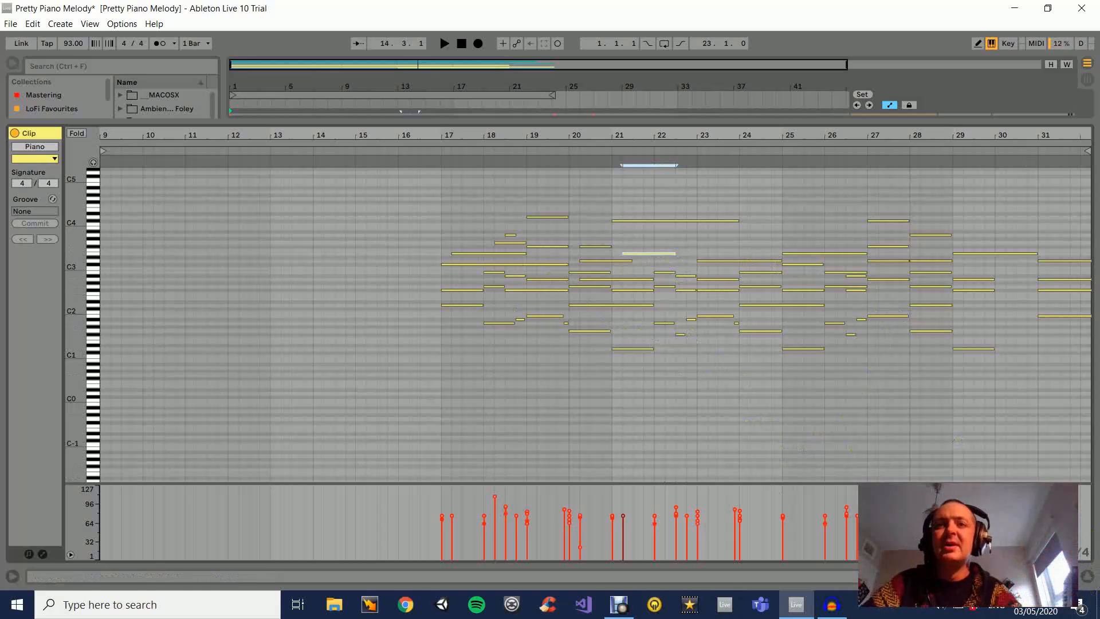
{"action": "left_click", "coordinate": [1088, 578]}
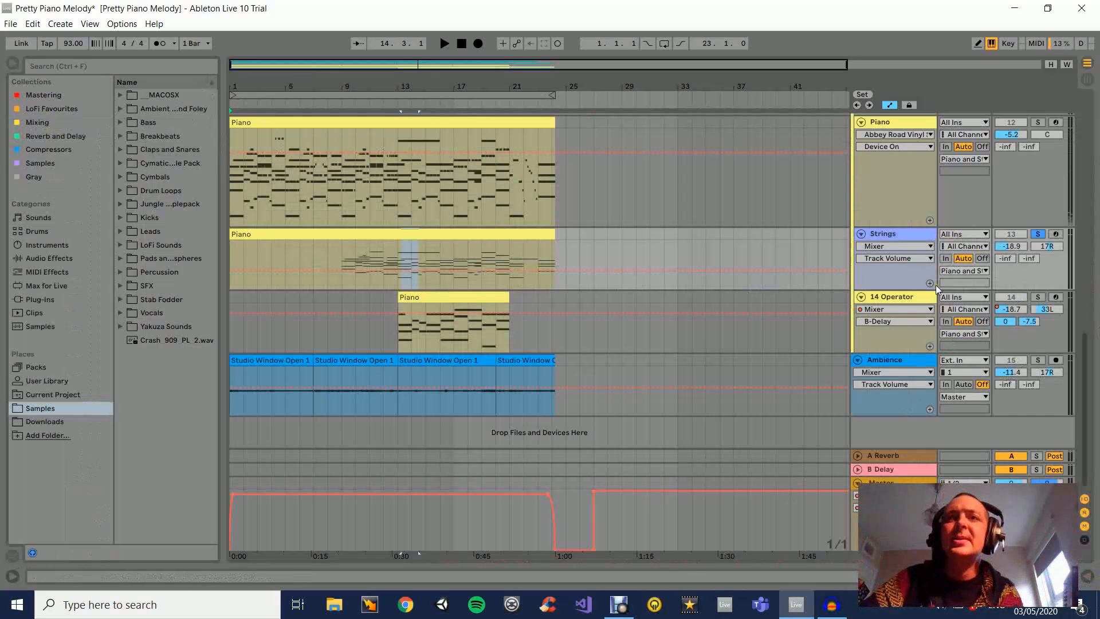
- Place the start position at bar 13, open the 14 Operator track's device chain, and solo that track instead of Strings
{"action": "left_click", "coordinate": [897, 296]}
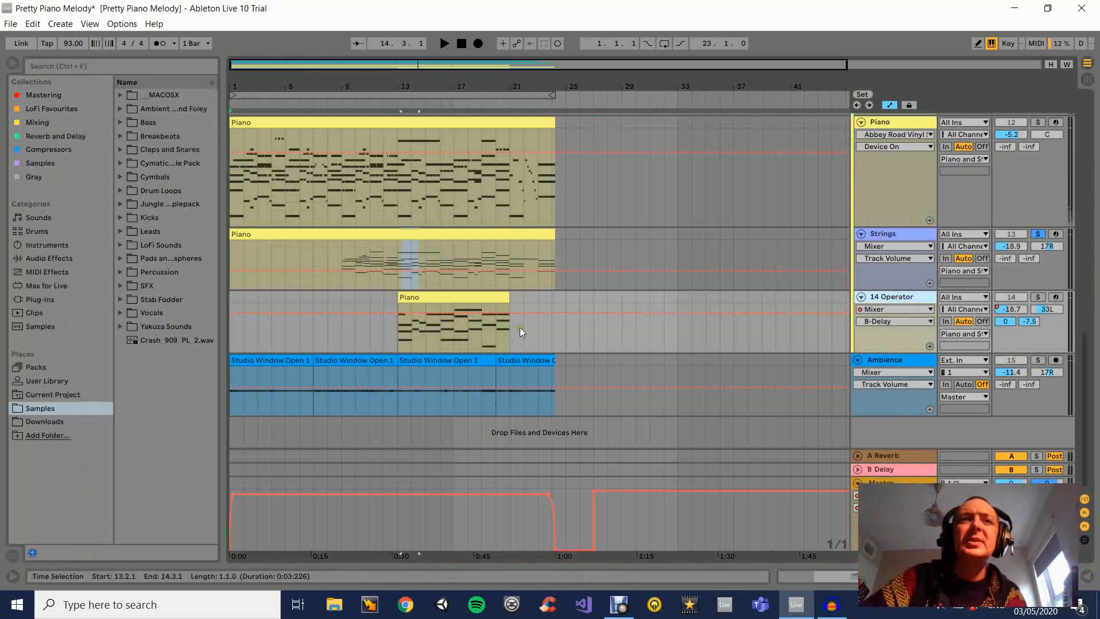
{"action": "scroll", "coordinate": [520, 328], "scroll_direction": "up", "scroll_amount": 1}
{"action": "left_click", "coordinate": [393, 351]}
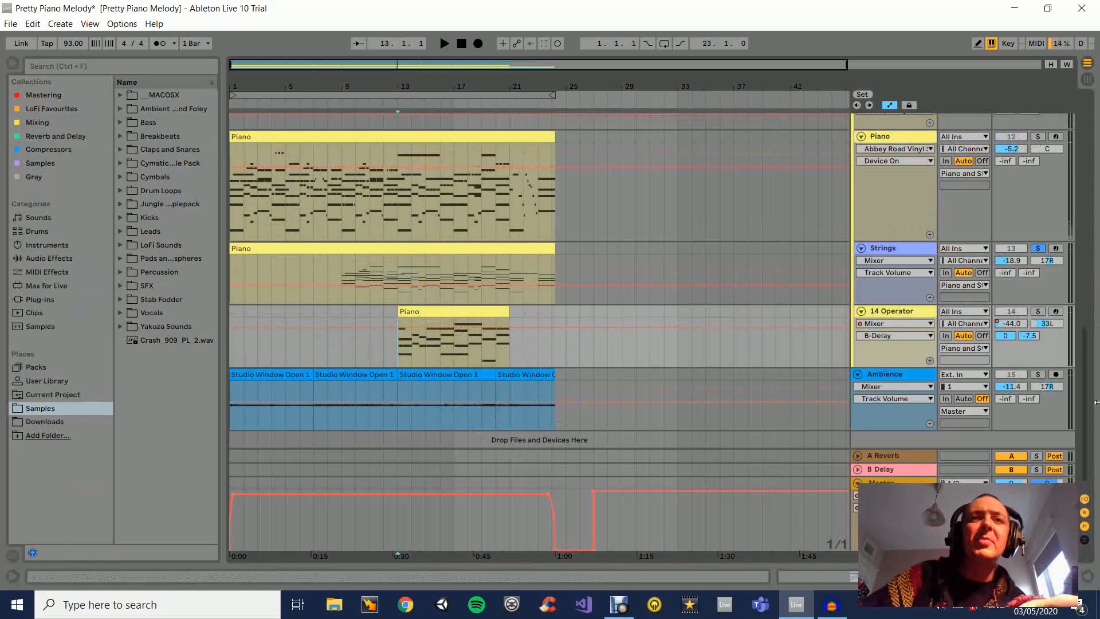
{"action": "double_click", "coordinate": [913, 311]}
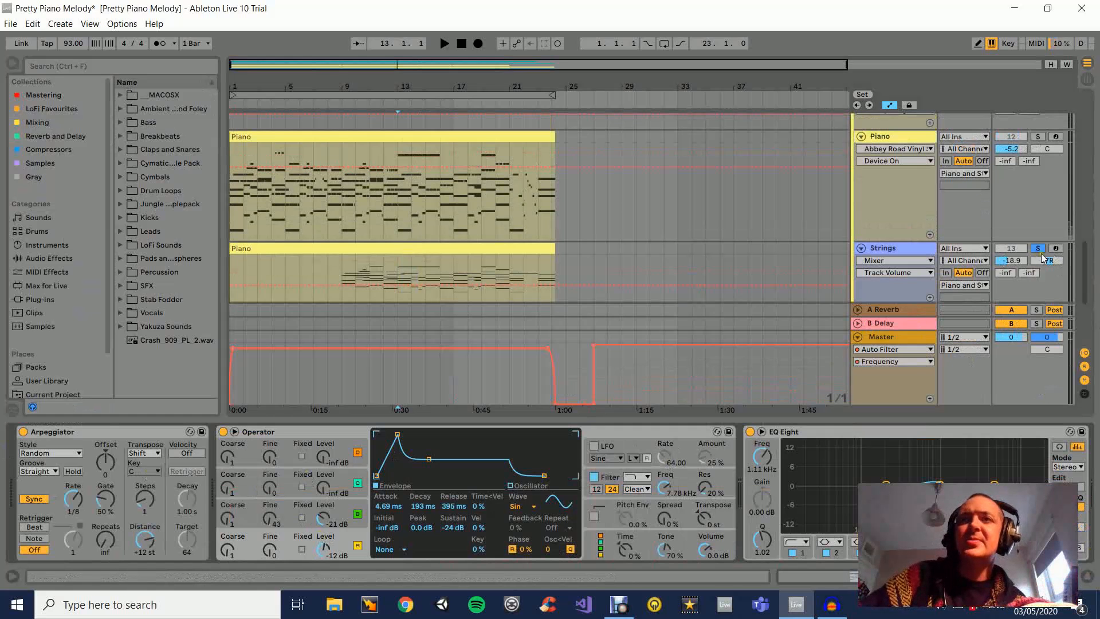
{"action": "scroll", "coordinate": [1043, 258], "scroll_direction": "down", "scroll_amount": 3}
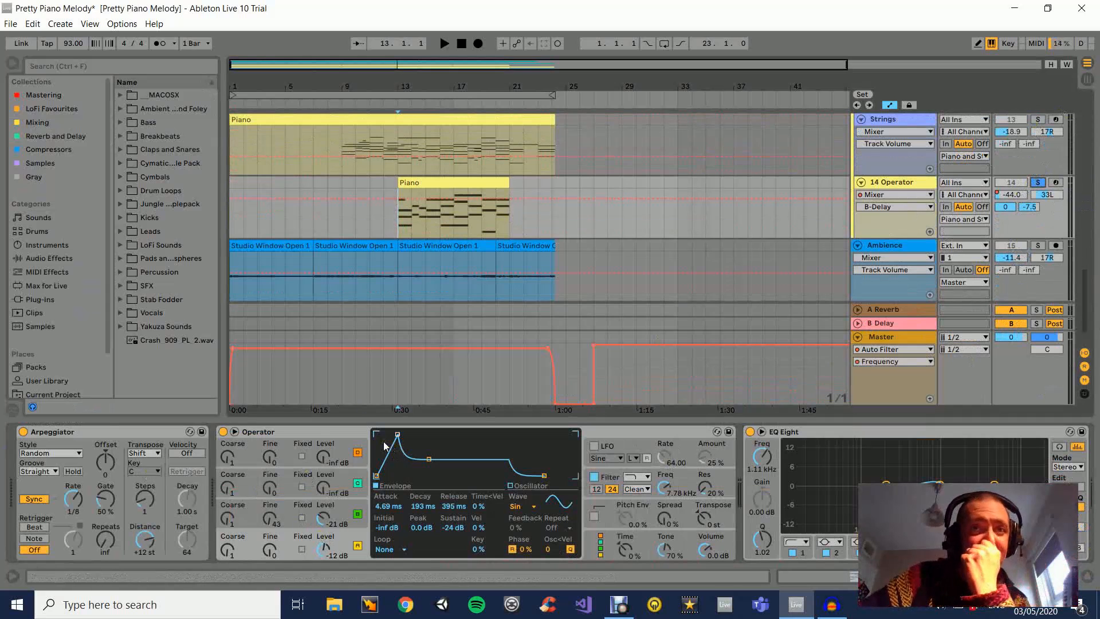
- Examine the envelopes of oscillators A and B in the Operator synth
{"action": "left_click", "coordinate": [294, 506]}
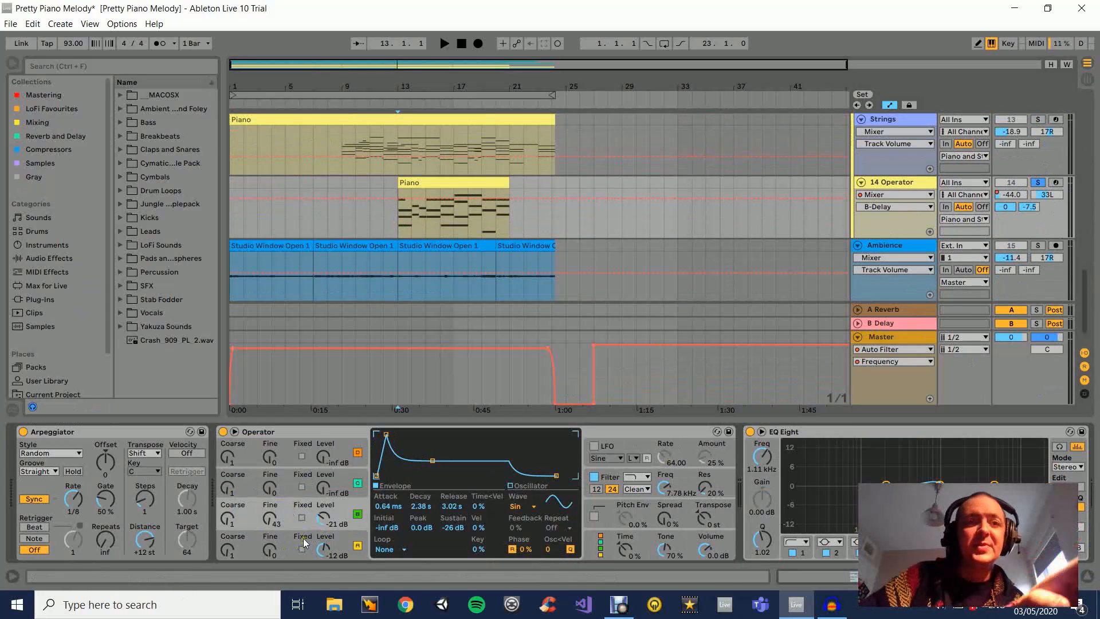
{"action": "left_click", "coordinate": [286, 507]}
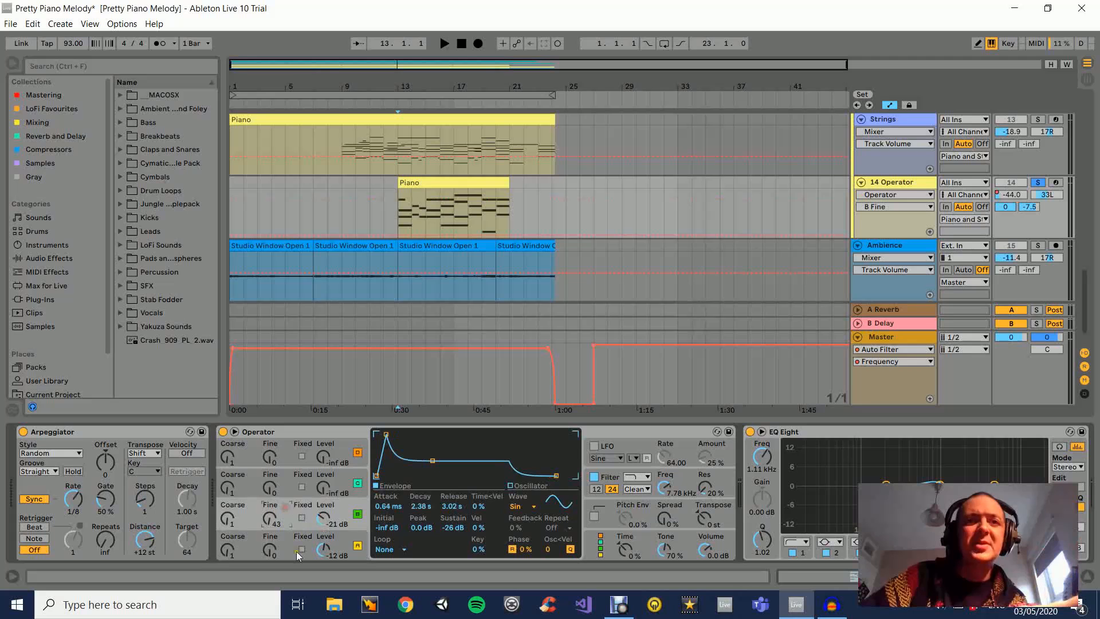
{"action": "left_click", "coordinate": [292, 541]}
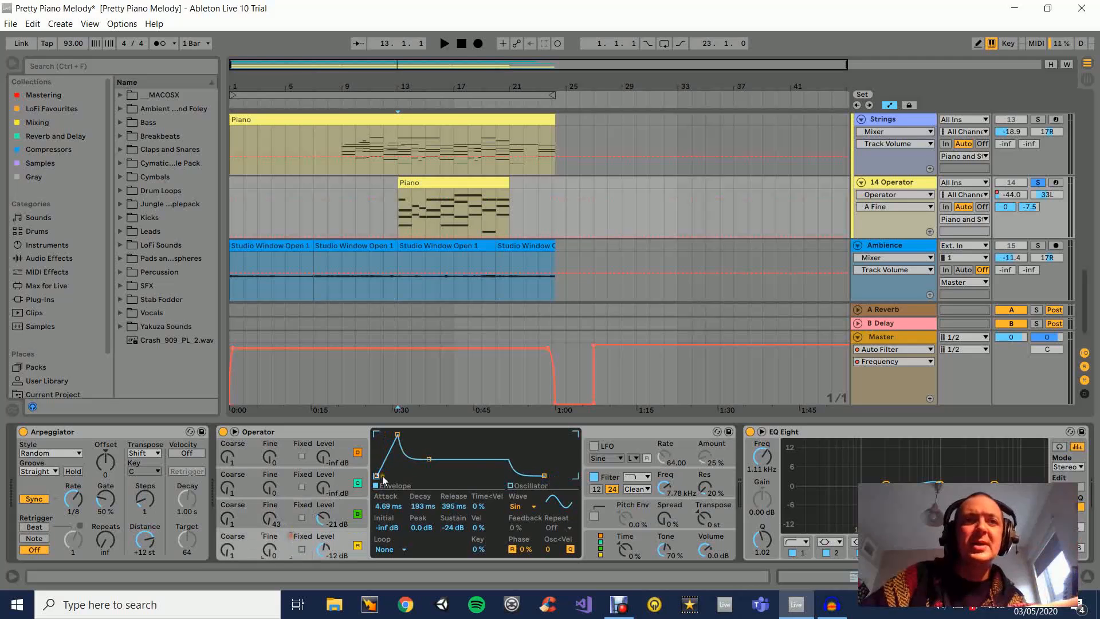
{"action": "left_click", "coordinate": [267, 510]}
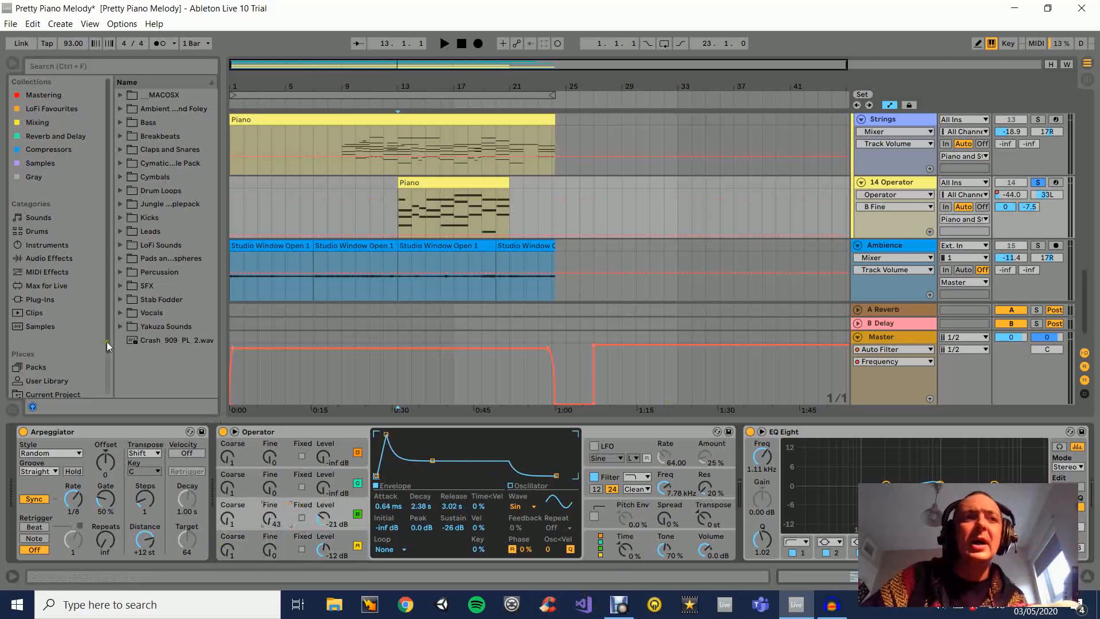
- Show the Arpeggiator on the 14 Operator track and listen to the soloed track from bar 13
{"action": "left_click", "coordinate": [161, 447]}
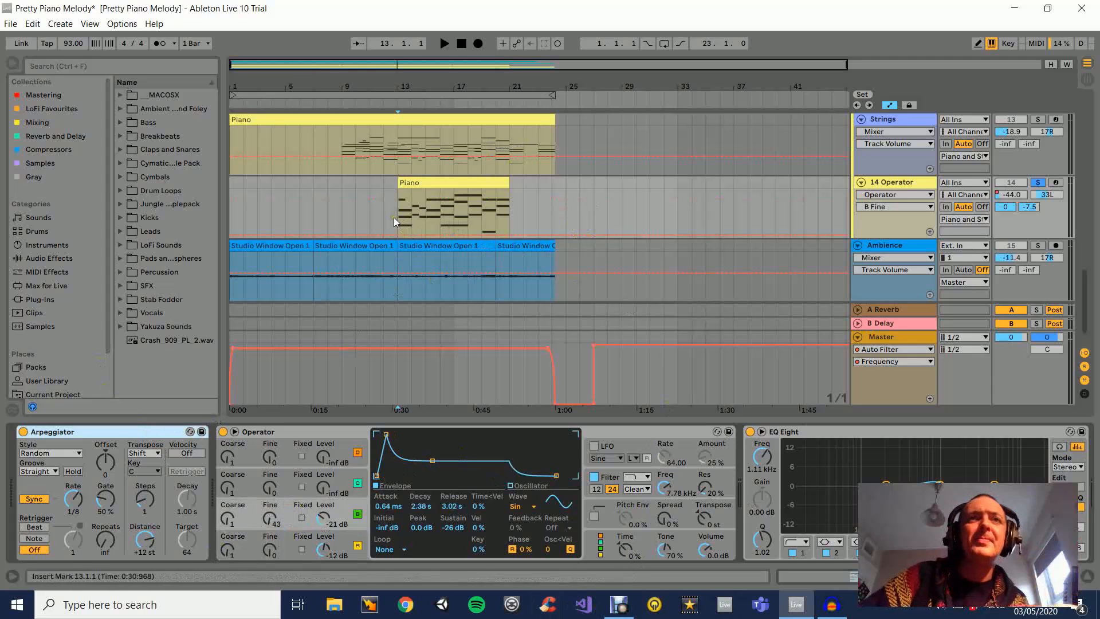
{"action": "key", "text": "space"}
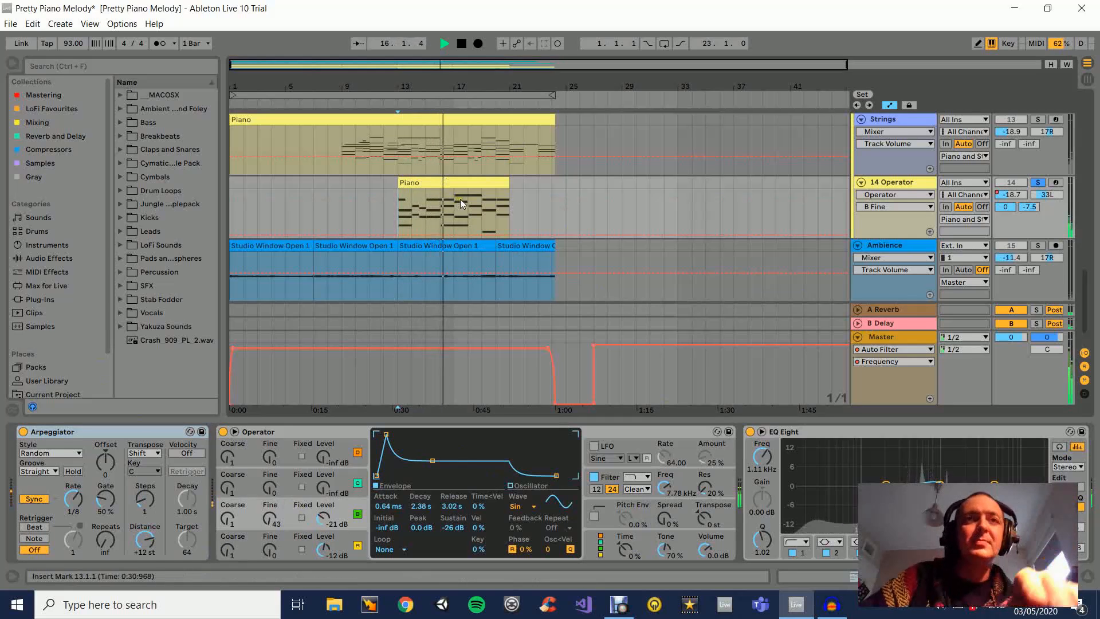
{"action": "key", "text": "space"}
- Examine the notes of the 14 Operator track's clip across its full length, close it, and go to the drum tracks
{"action": "left_click", "coordinate": [476, 182]}
{"action": "double_click", "coordinate": [475, 182]}
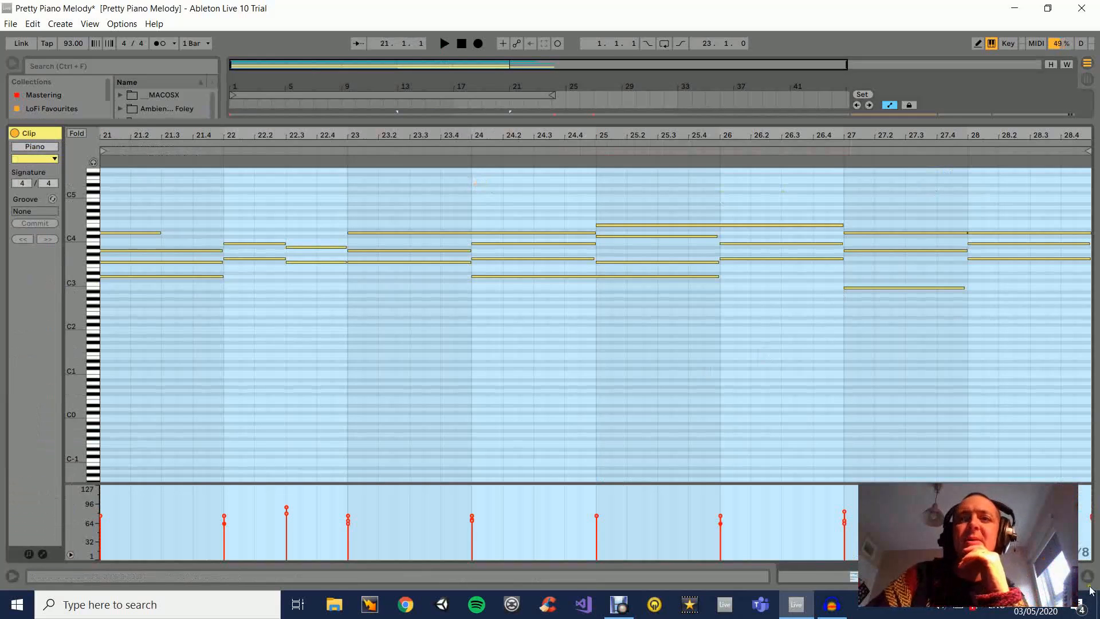
{"action": "left_click_drag", "start_coordinate": [940, 133], "coordinate": [929, 132]}
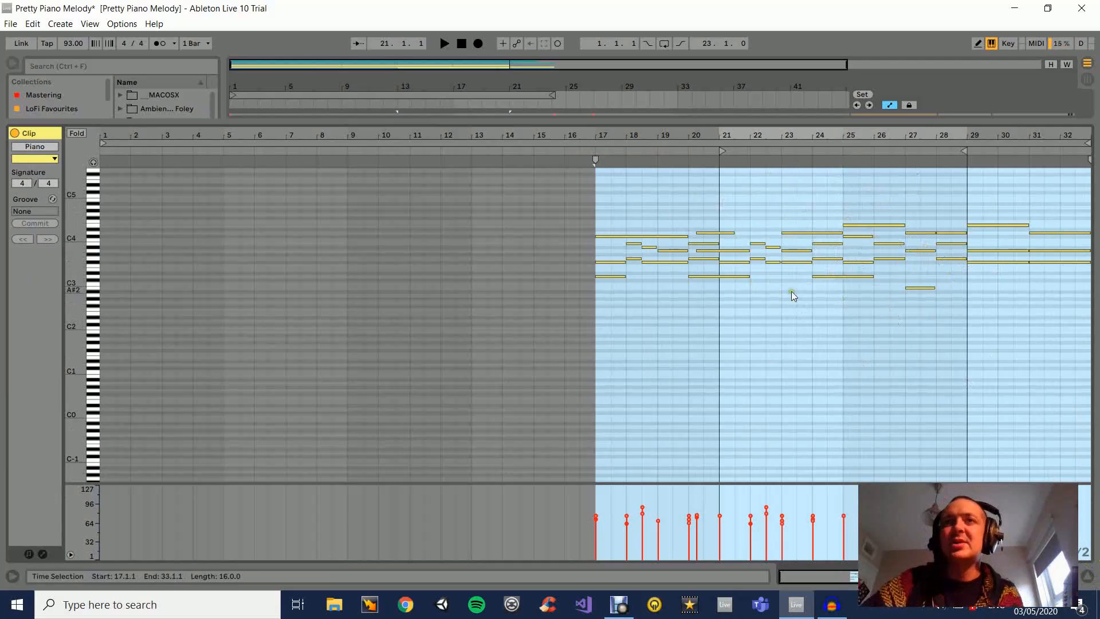
{"action": "left_click", "coordinate": [1088, 577]}
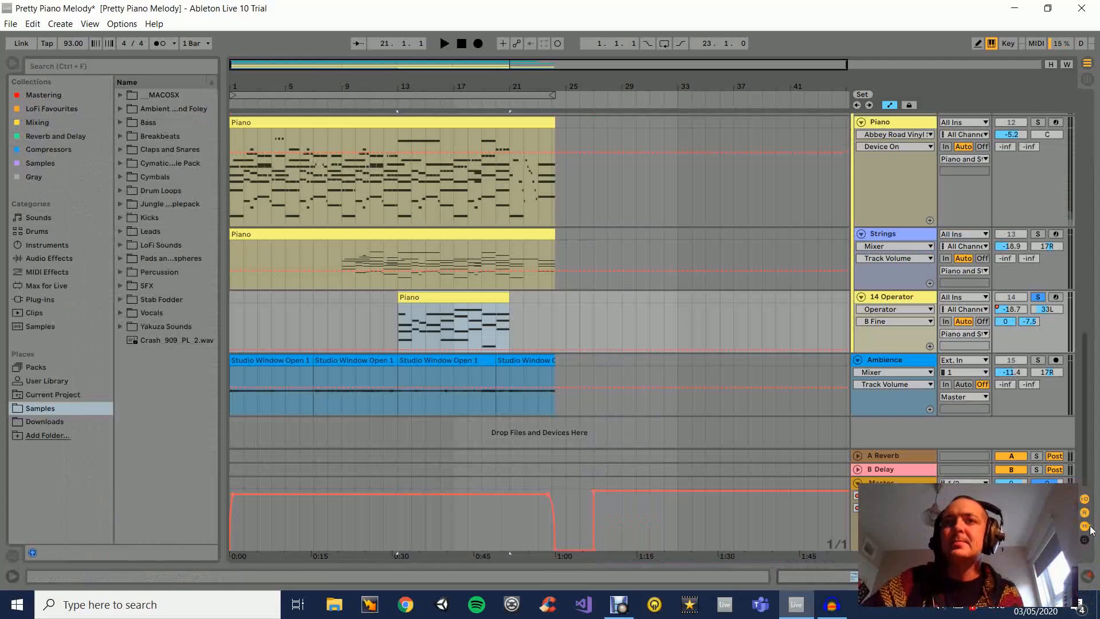
{"action": "scroll", "coordinate": [527, 335], "scroll_direction": "up", "scroll_amount": 10}
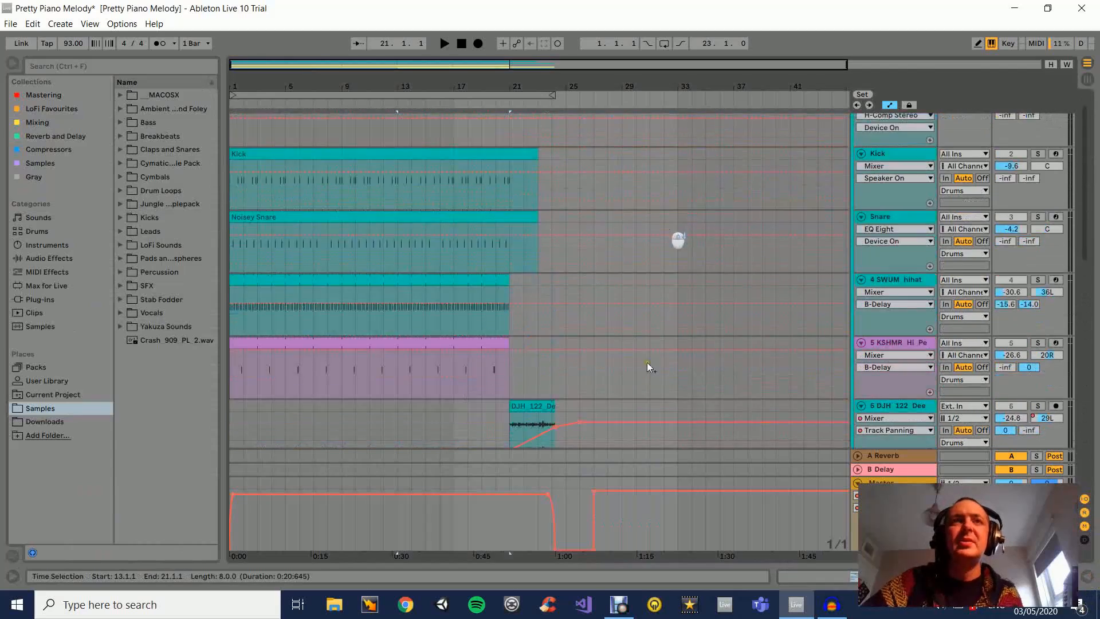
- Select the Ambience track and turn off solo on the 14 Operator track
{"action": "scroll", "coordinate": [625, 352], "scroll_direction": "down", "scroll_amount": 10}
{"action": "scroll", "coordinate": [633, 380], "scroll_direction": "down", "scroll_amount": 2}
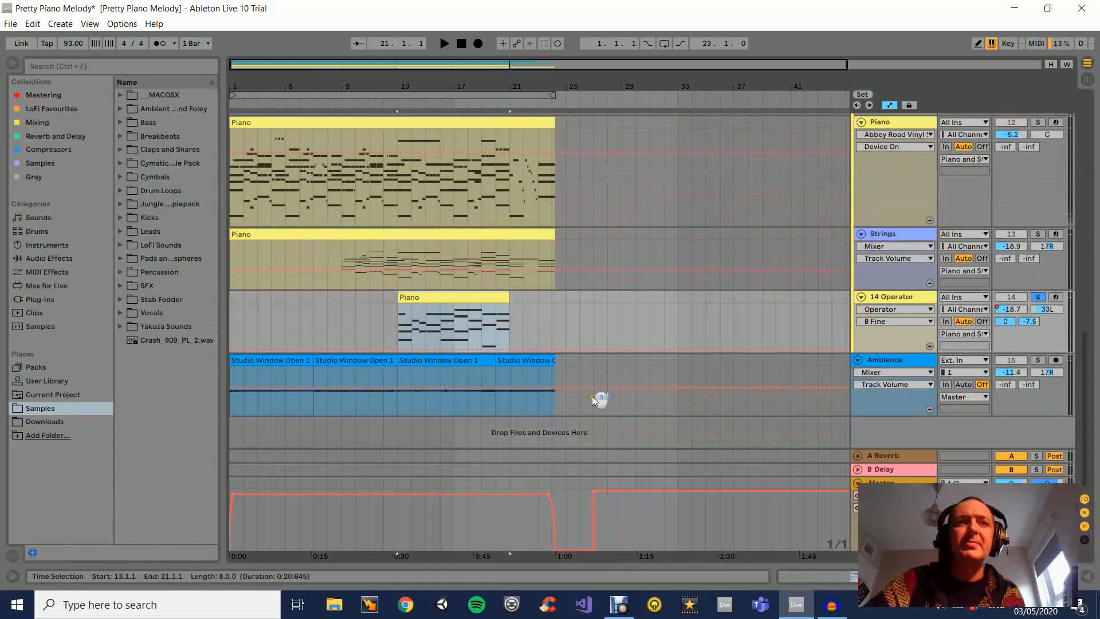
{"action": "left_click", "coordinate": [905, 363]}
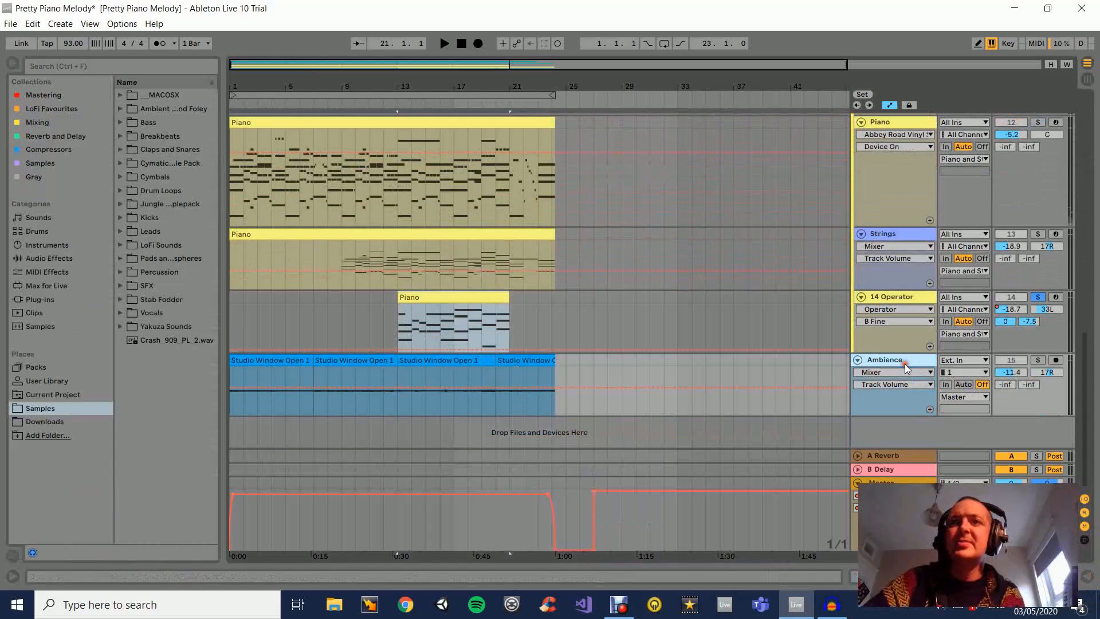
{"action": "scroll", "coordinate": [1048, 304], "scroll_direction": "up", "scroll_amount": 1}
{"action": "left_click", "coordinate": [1040, 311]}
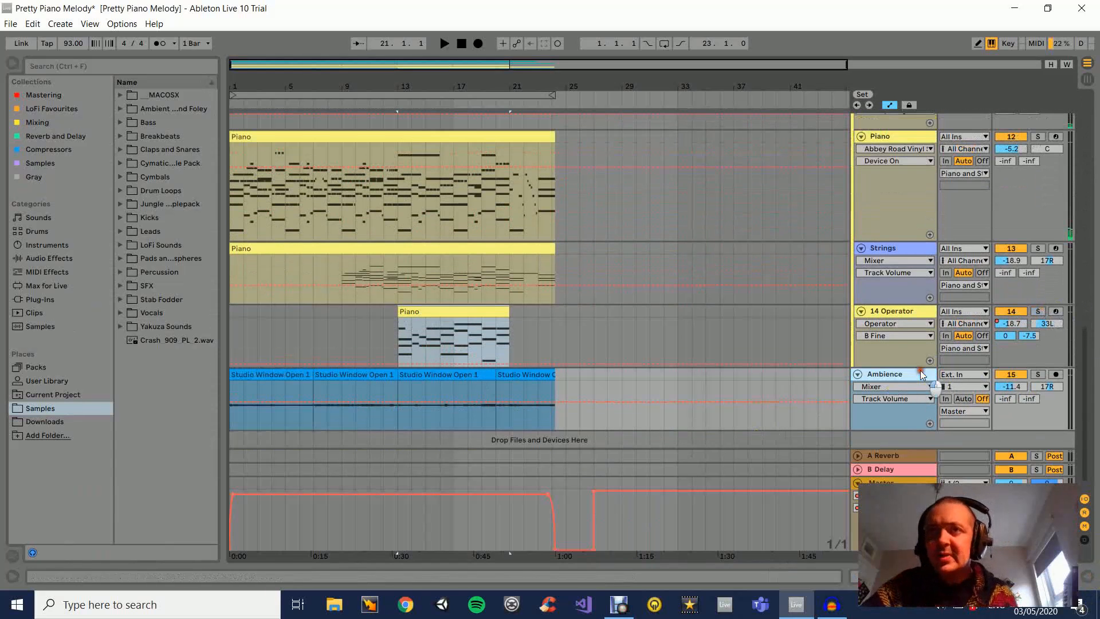
{"action": "scroll", "coordinate": [740, 397], "scroll_direction": "down", "scroll_amount": 1}
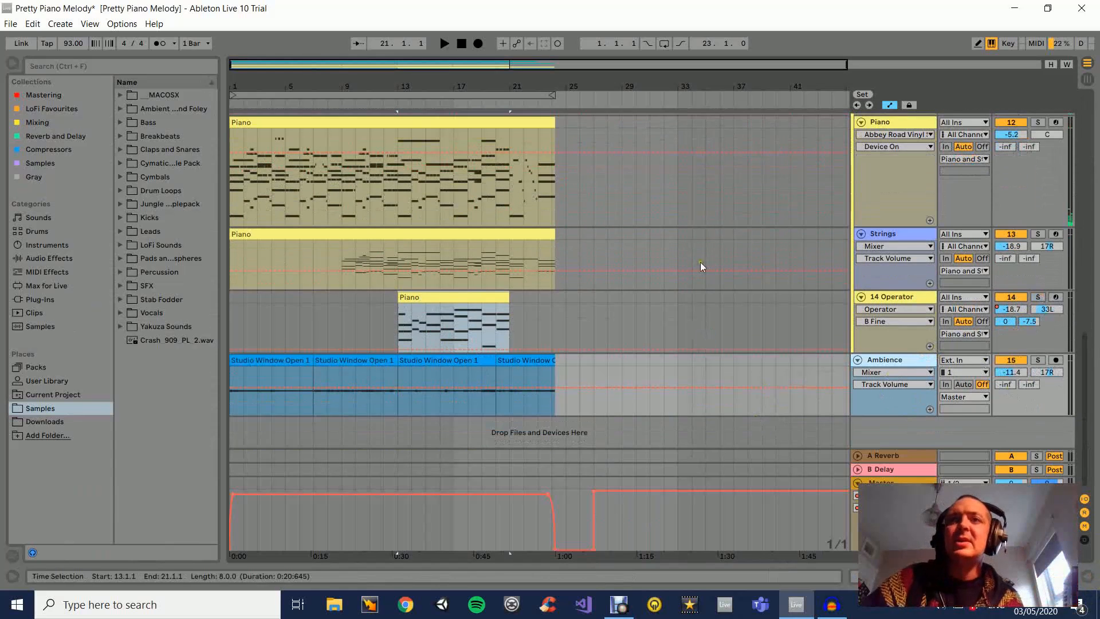
- Show the Drums group's device chain and open the Ozone 8 Vintage Tape plug-in window
{"action": "scroll", "coordinate": [819, 321], "scroll_direction": "up", "scroll_amount": 8}
{"action": "scroll", "coordinate": [875, 270], "scroll_direction": "up", "scroll_amount": 10}
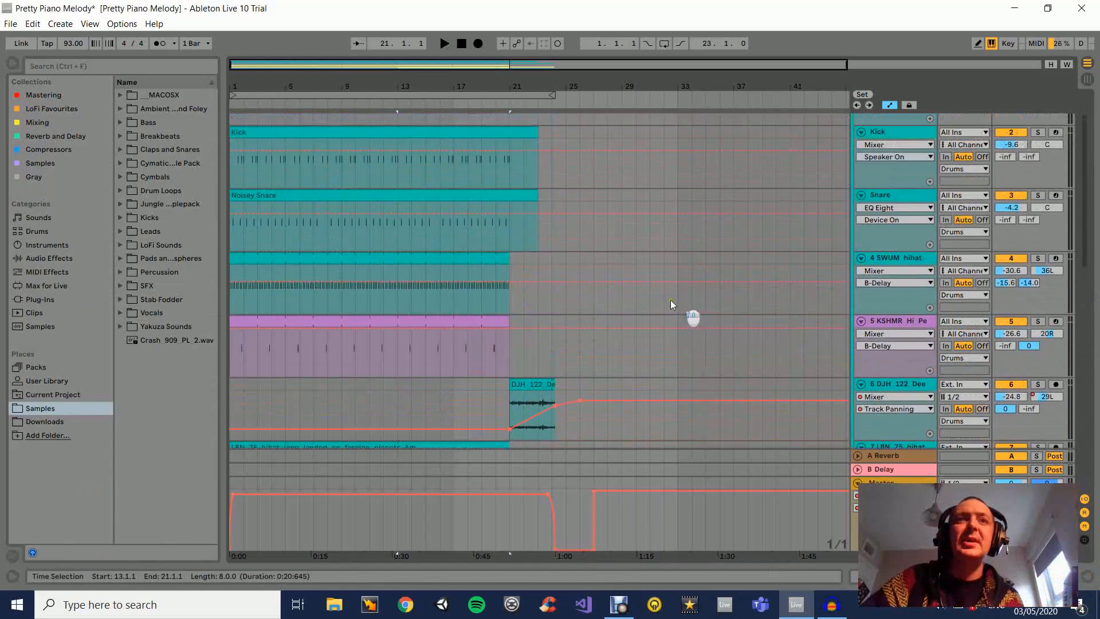
{"action": "double_click", "coordinate": [907, 122]}
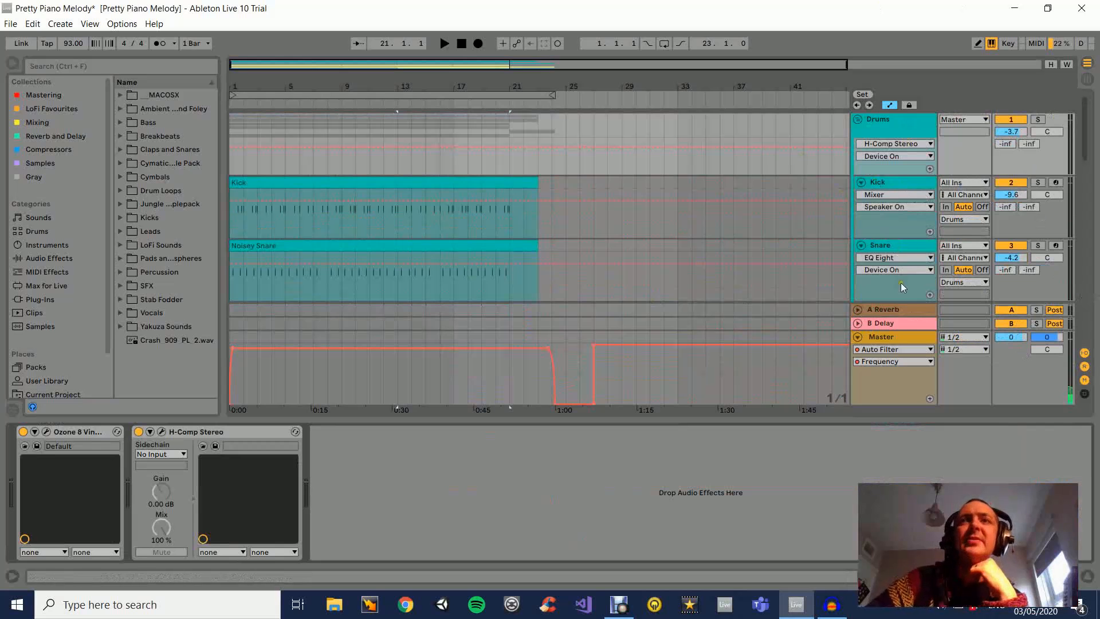
{"action": "left_click", "coordinate": [906, 124]}
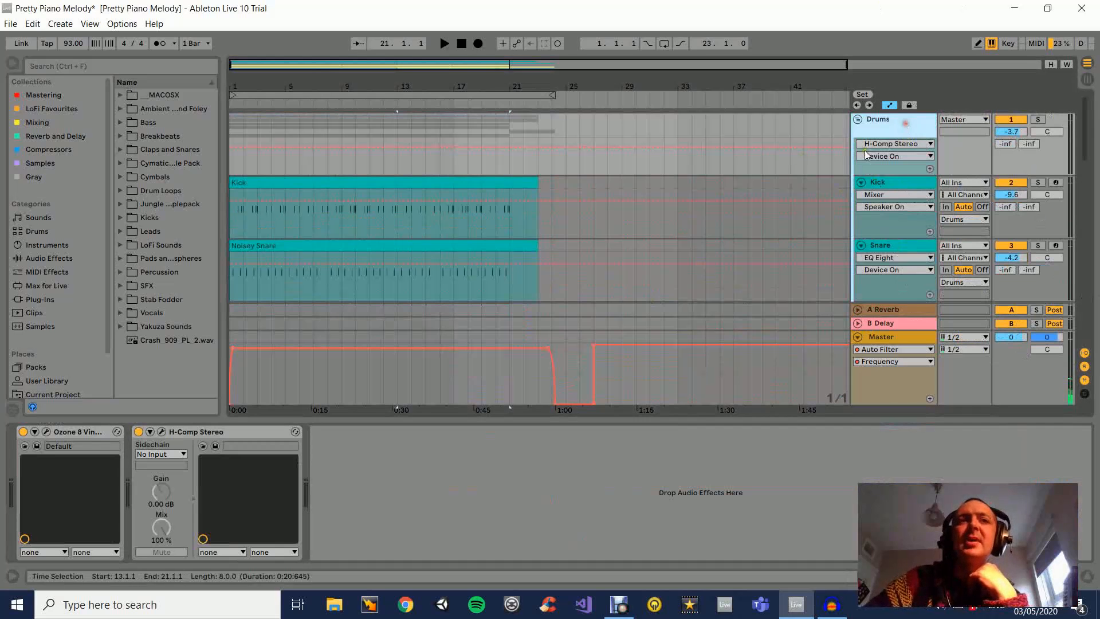
{"action": "left_click", "coordinate": [69, 434]}
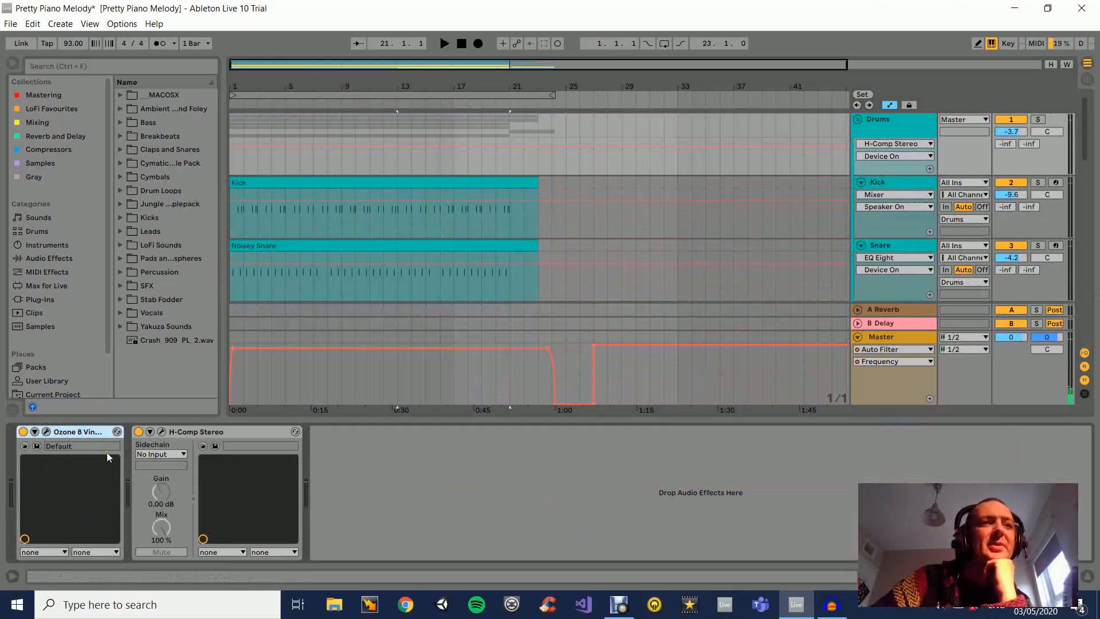
{"action": "left_click", "coordinate": [48, 432]}
{"action": "left_click_drag", "start_coordinate": [400, 181], "coordinate": [429, 239]}
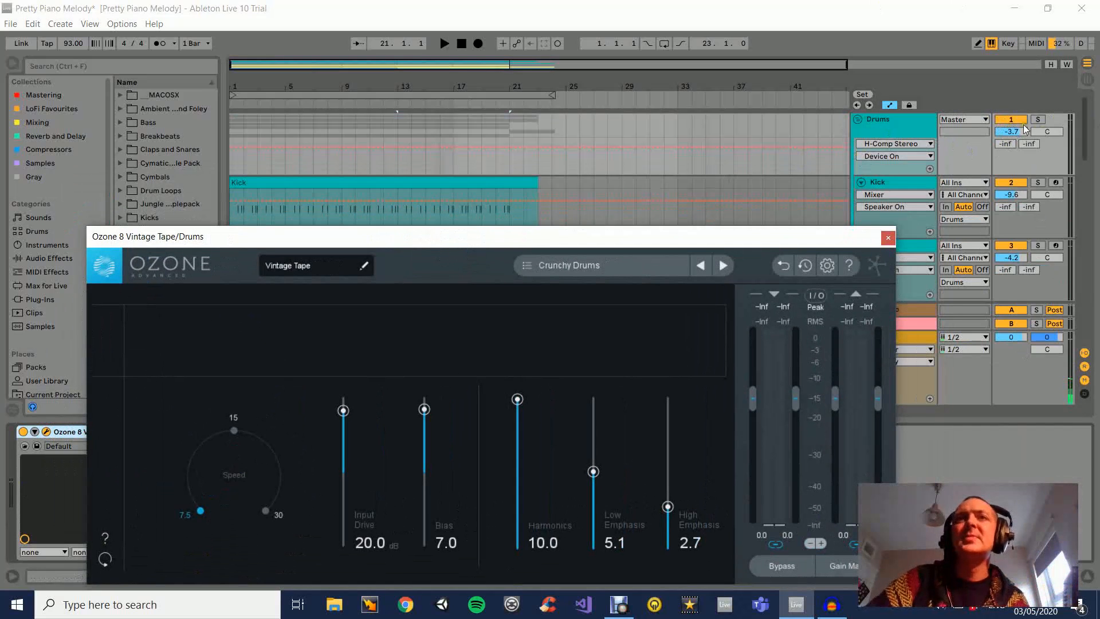
- Solo the Drums group, play it from near bar 2, and move the Ozone window clear of the device chain
{"action": "left_click", "coordinate": [1040, 119]}
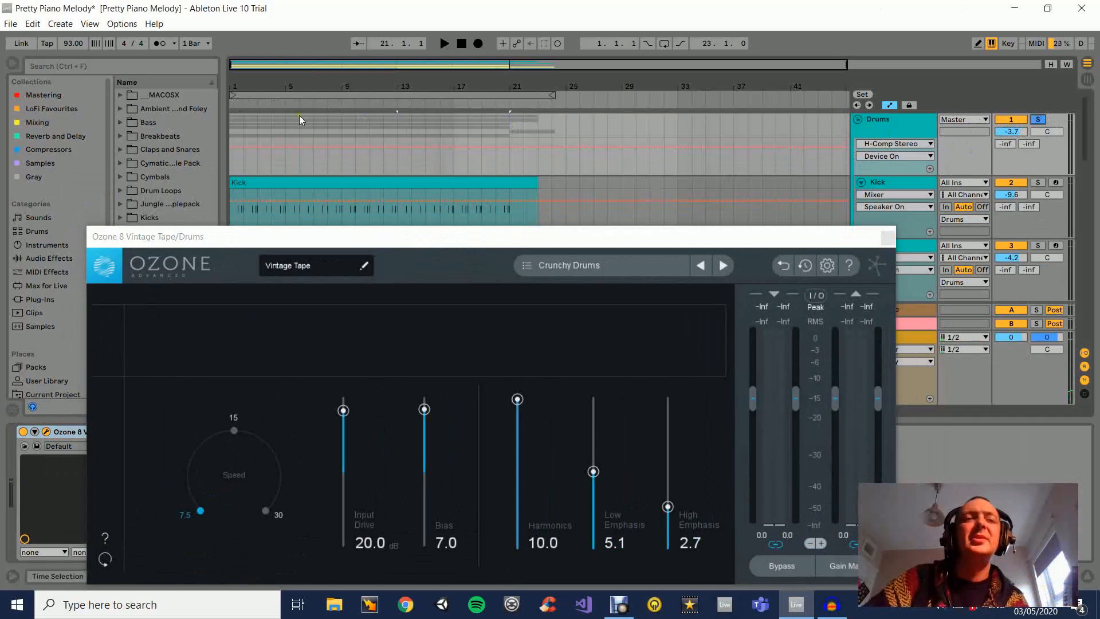
{"action": "left_click", "coordinate": [252, 102]}
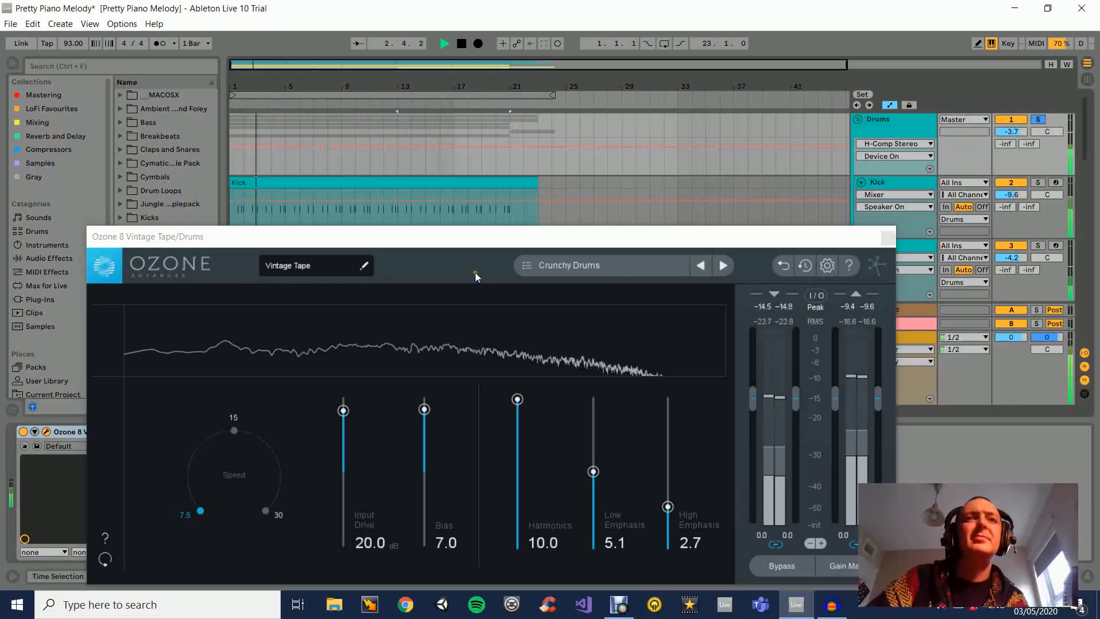
{"action": "left_click", "coordinate": [485, 238]}
{"action": "left_click_drag", "start_coordinate": [485, 239], "coordinate": [823, 156]}
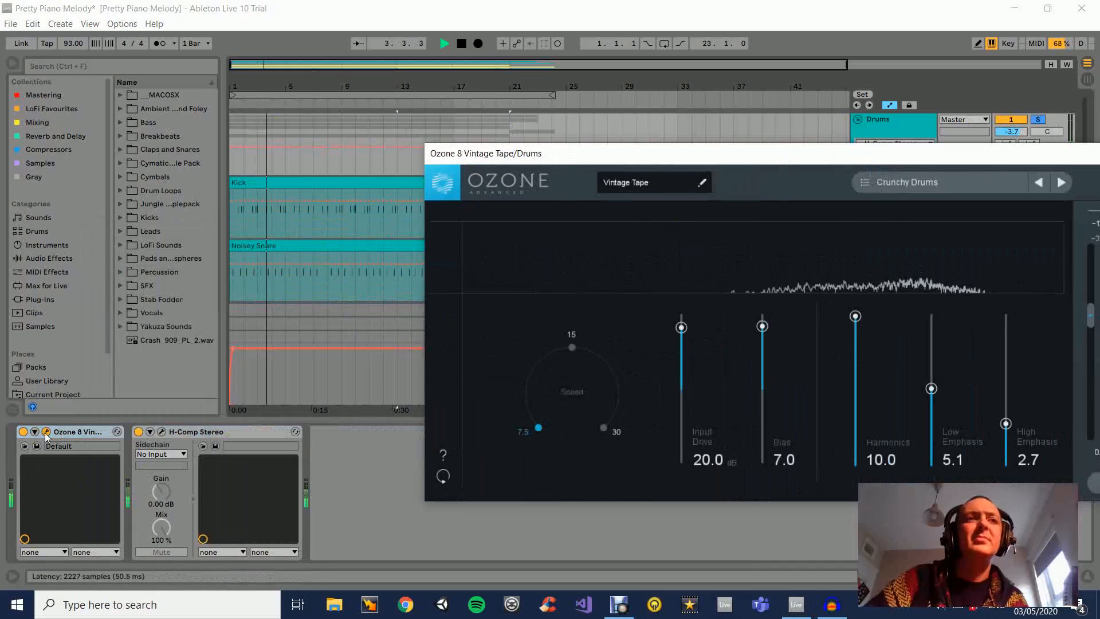
- Compare the soloed drums with Ozone 8 Vintage Tape switched off and on, and close its plug-in window
{"action": "left_click", "coordinate": [23, 431]}
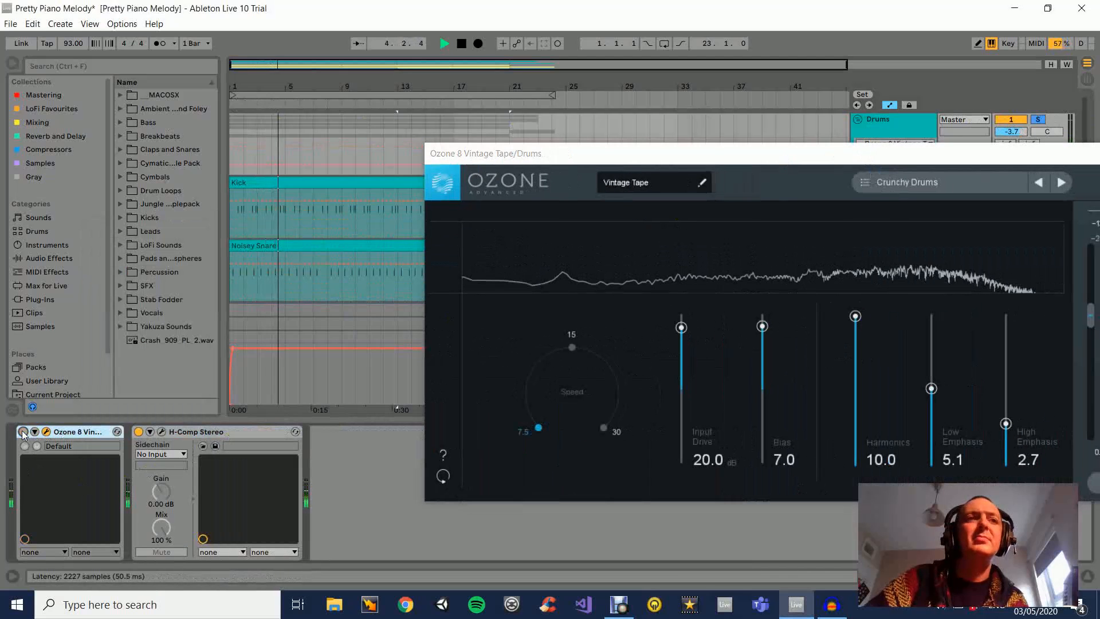
{"action": "left_click", "coordinate": [23, 431]}
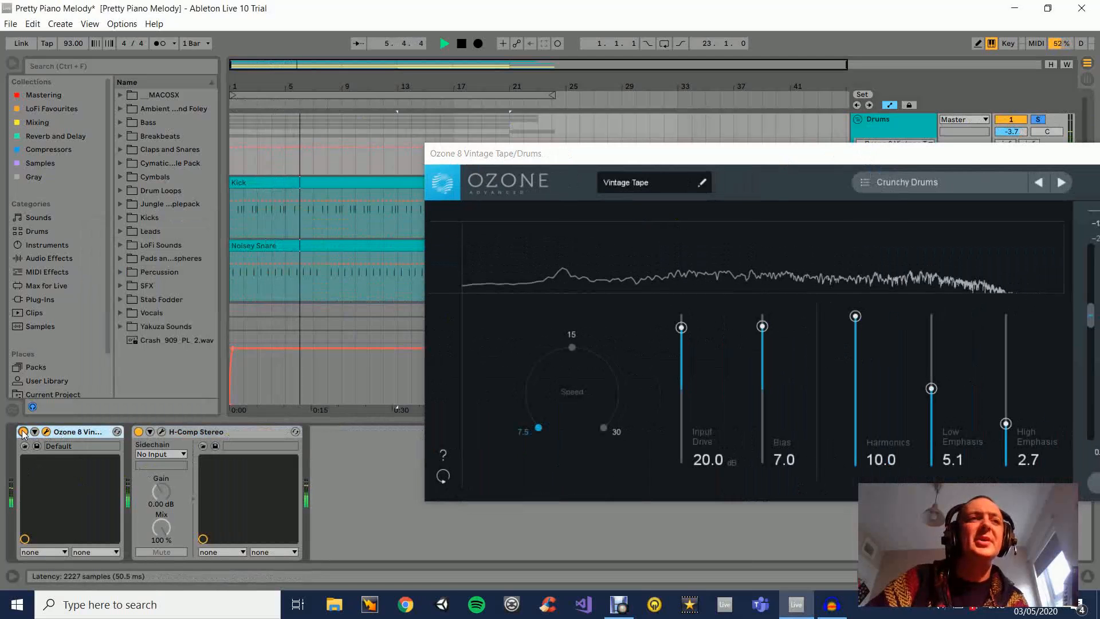
{"action": "left_click", "coordinate": [23, 431]}
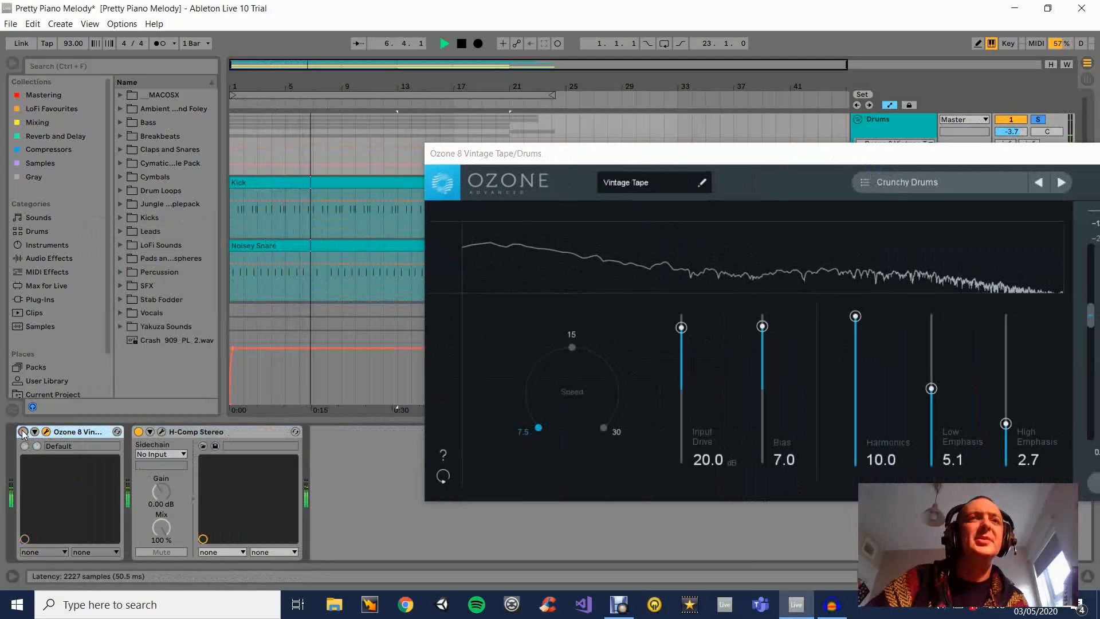
{"action": "left_click", "coordinate": [23, 431]}
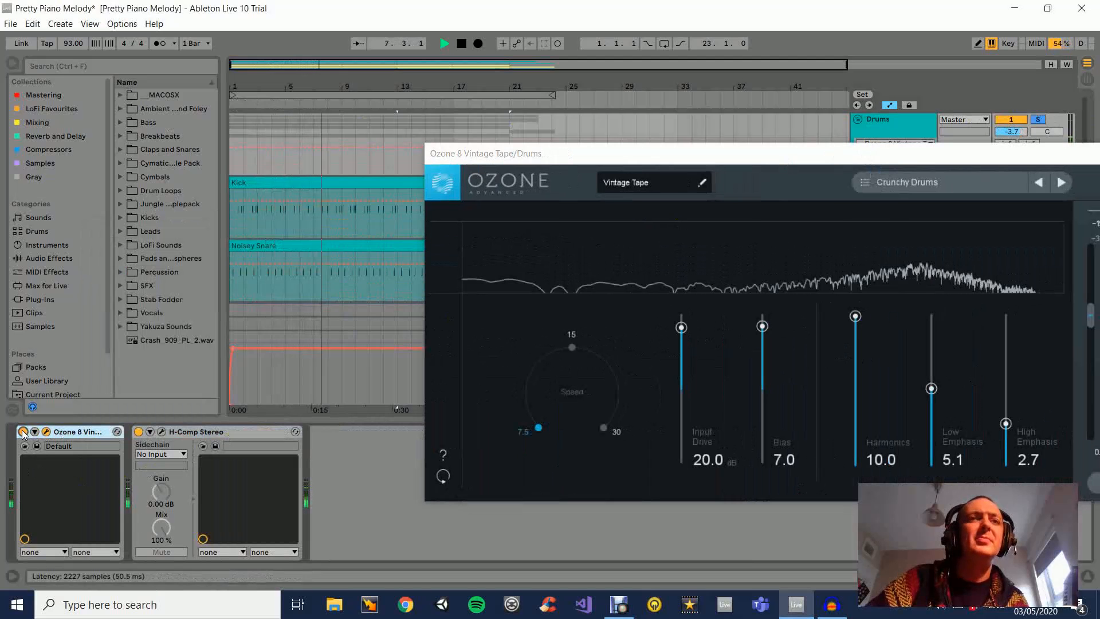
{"action": "left_click_drag", "start_coordinate": [866, 158], "coordinate": [661, 156]}
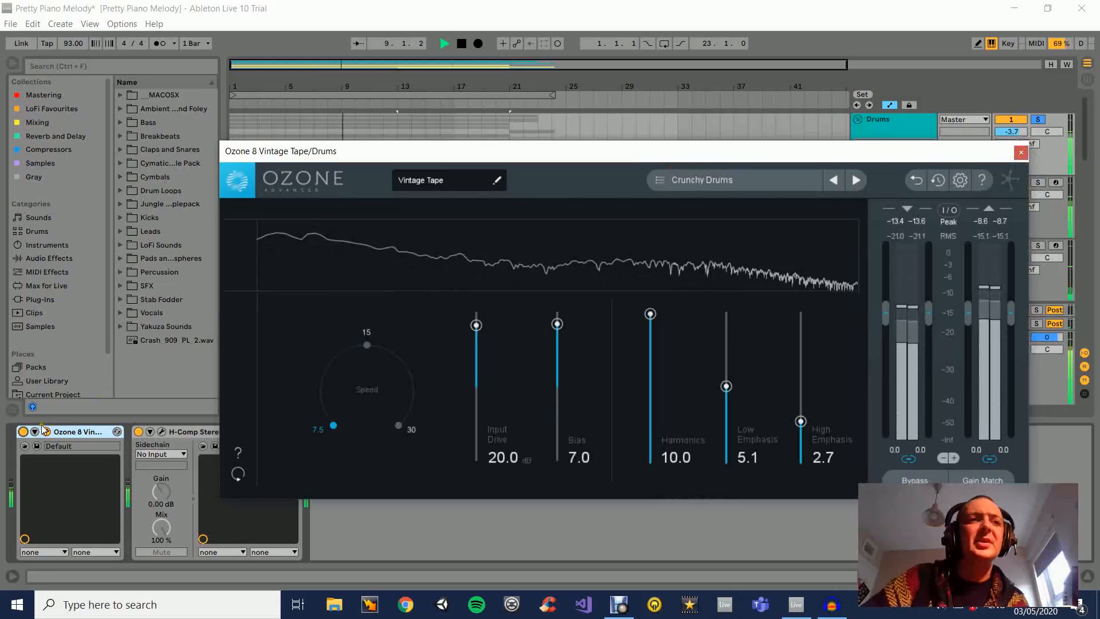
{"action": "left_click", "coordinate": [23, 432]}
{"action": "left_click", "coordinate": [23, 431]}
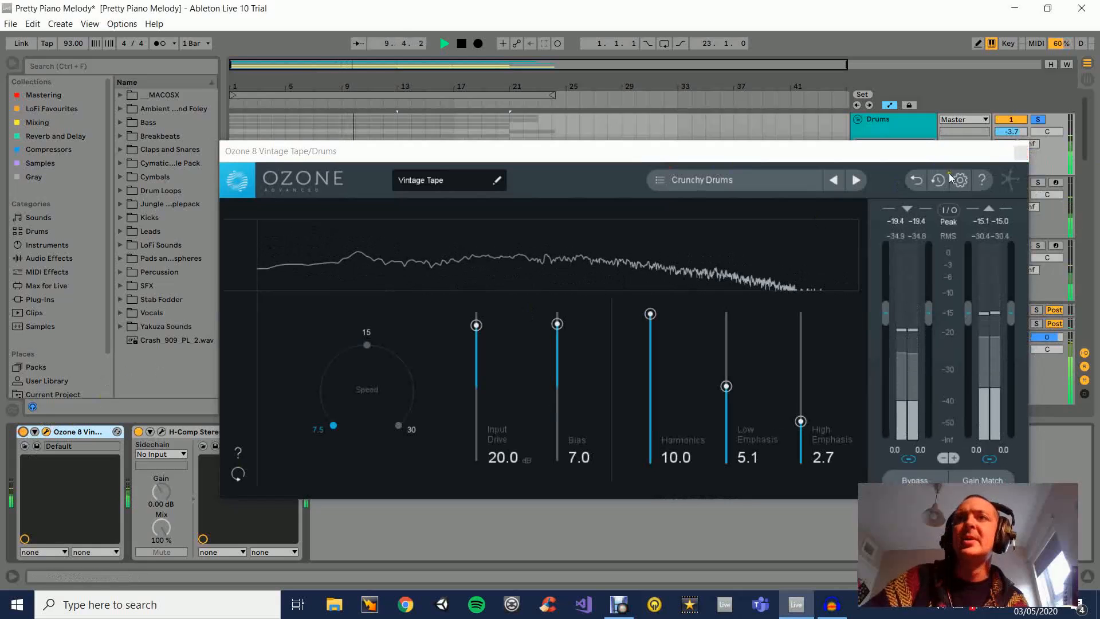
{"action": "left_click", "coordinate": [1021, 152]}
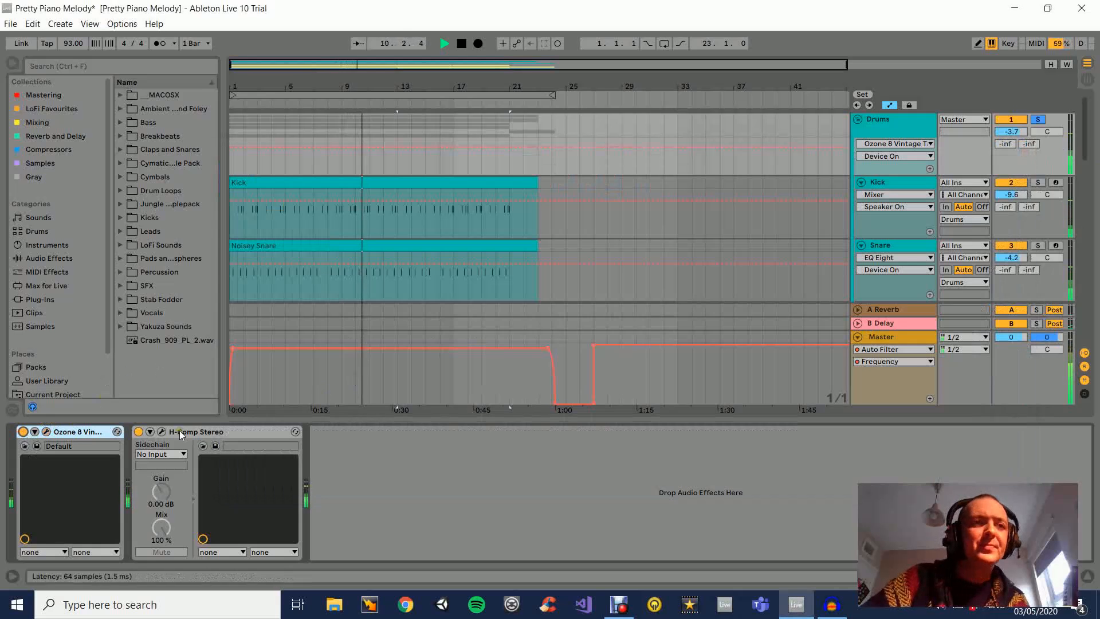
- Compare the drums with H-Comp Stereo off and on, and examine the compressor's settings in its plug-in window
{"action": "left_click", "coordinate": [138, 432]}
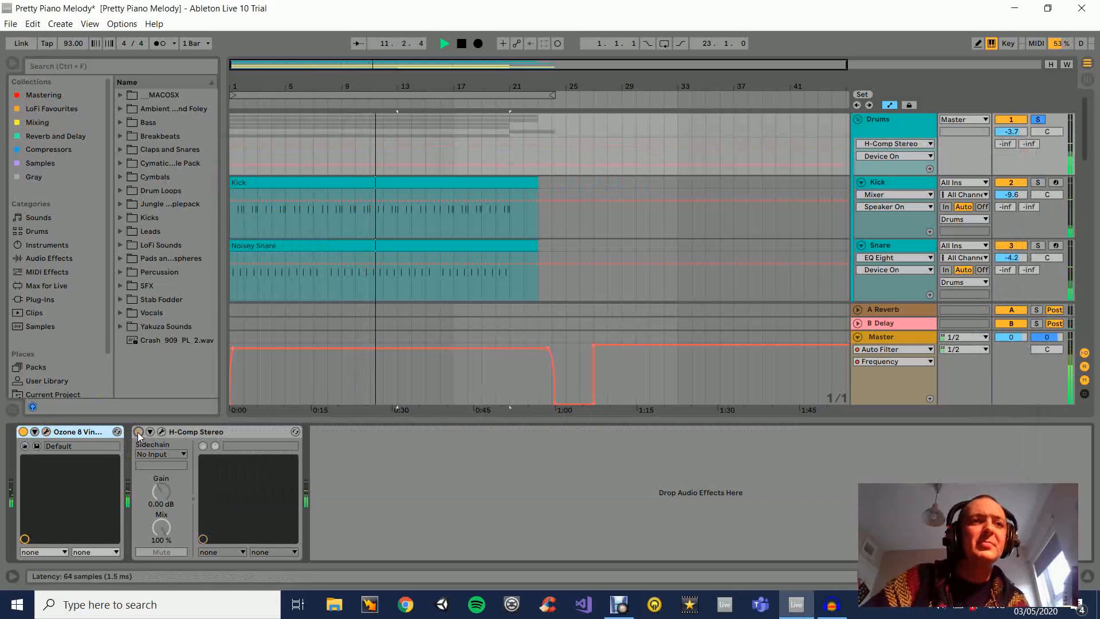
{"action": "left_click", "coordinate": [138, 432]}
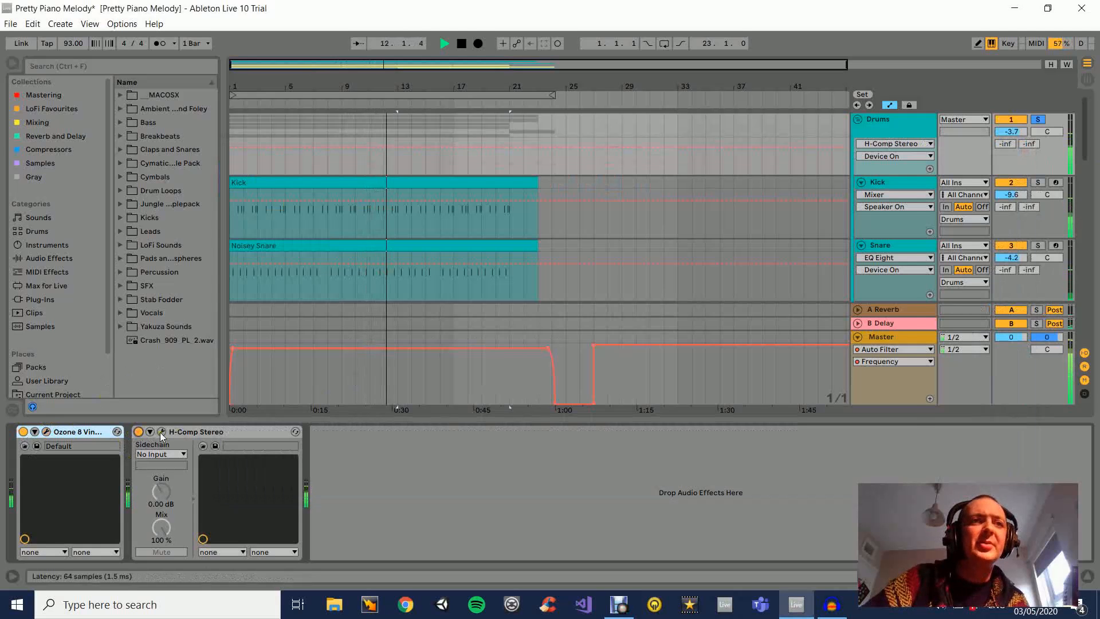
{"action": "left_click", "coordinate": [162, 431]}
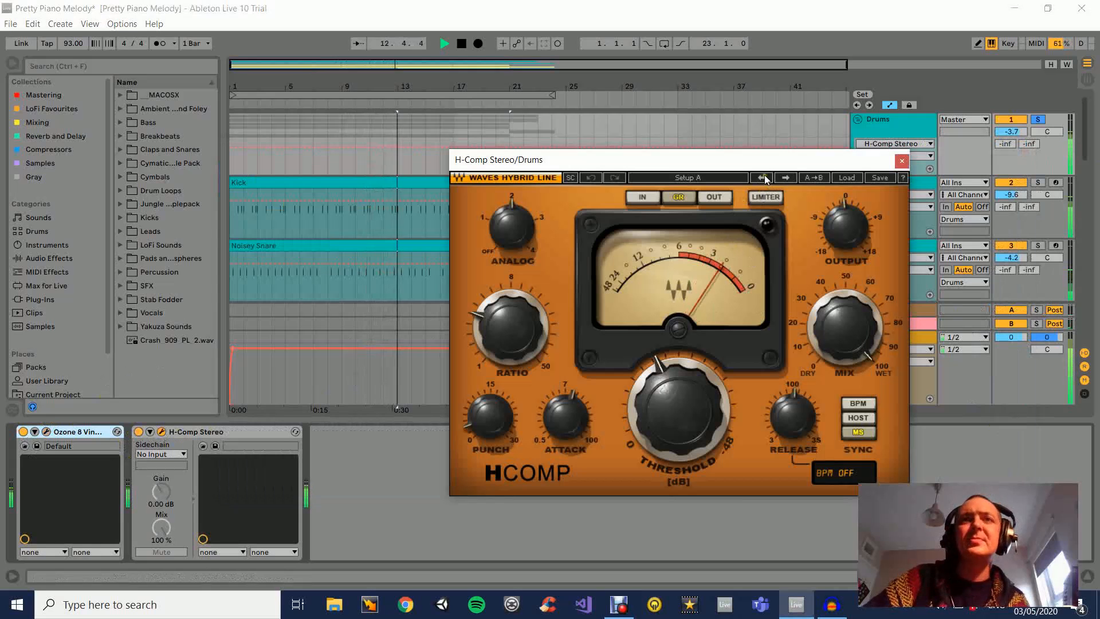
{"action": "left_click_drag", "start_coordinate": [763, 160], "coordinate": [758, 128]}
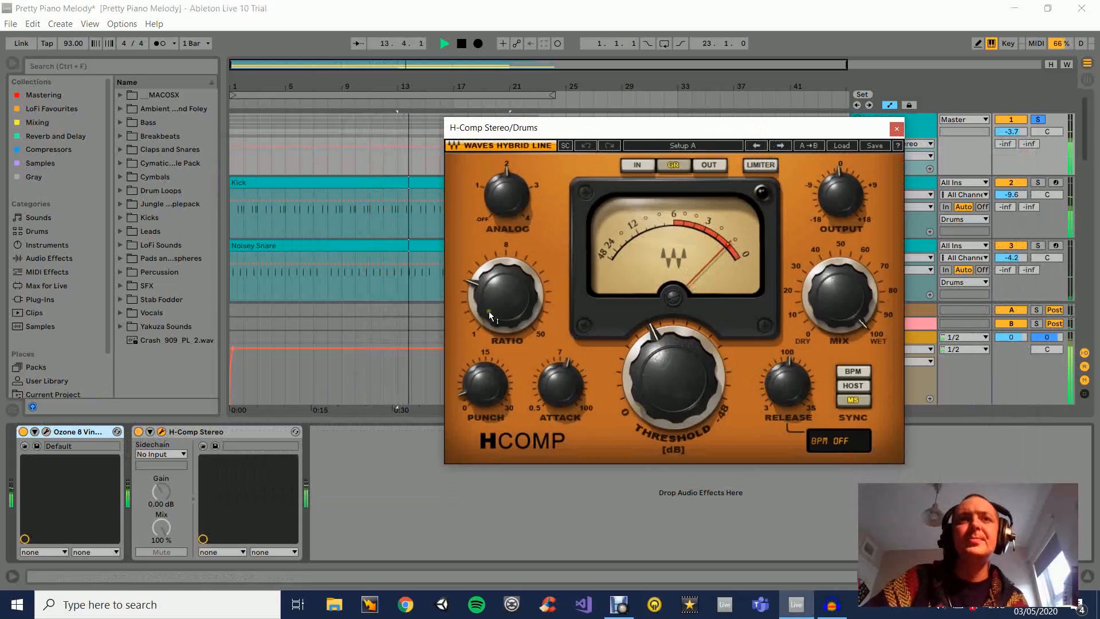
{"action": "left_click", "coordinate": [898, 129]}
- Open the Kick track's device chain, stop playback, and examine the LBN 90 drum loop and Abminor Kime-Kick chains in the Instrument Rack
{"action": "scroll", "coordinate": [733, 252], "scroll_direction": "down", "scroll_amount": 5}
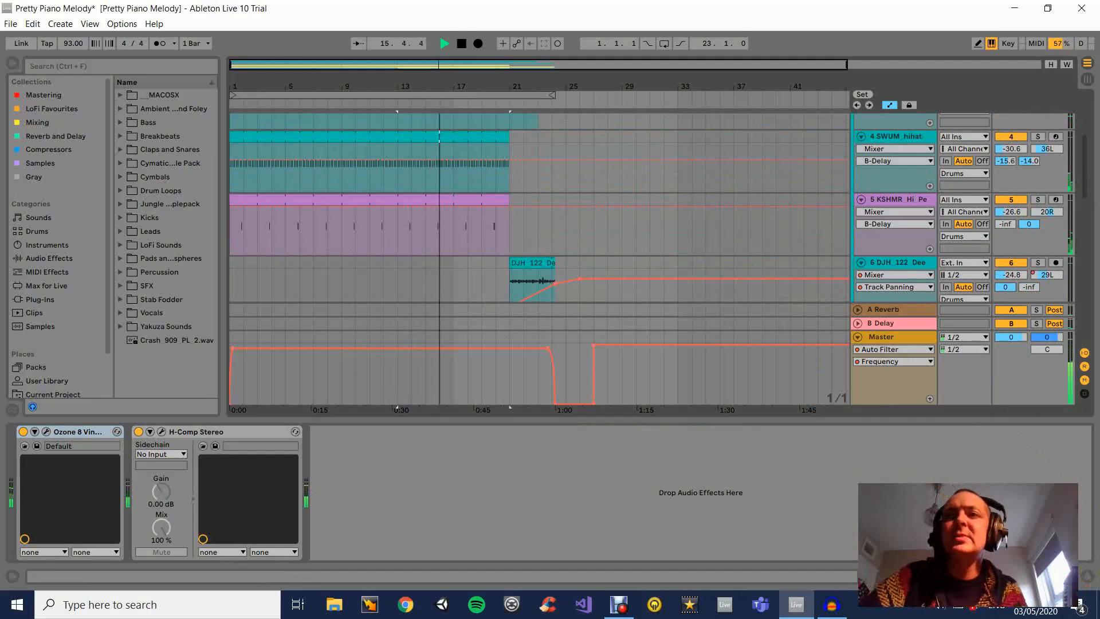
{"action": "left_click", "coordinate": [1088, 576]}
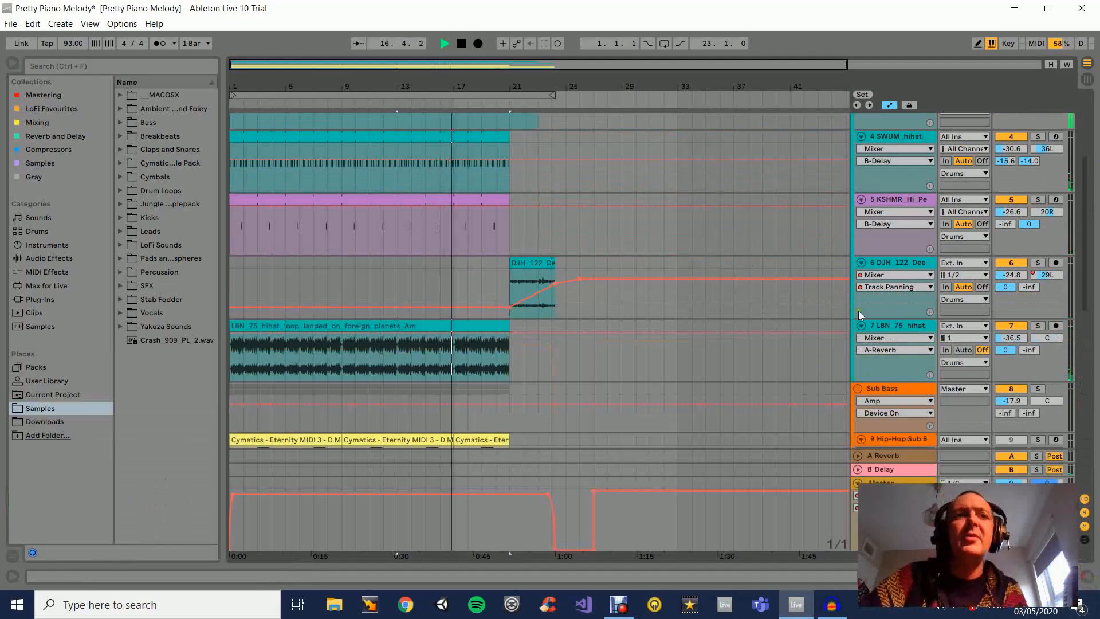
{"action": "scroll", "coordinate": [861, 234], "scroll_direction": "up", "scroll_amount": 5}
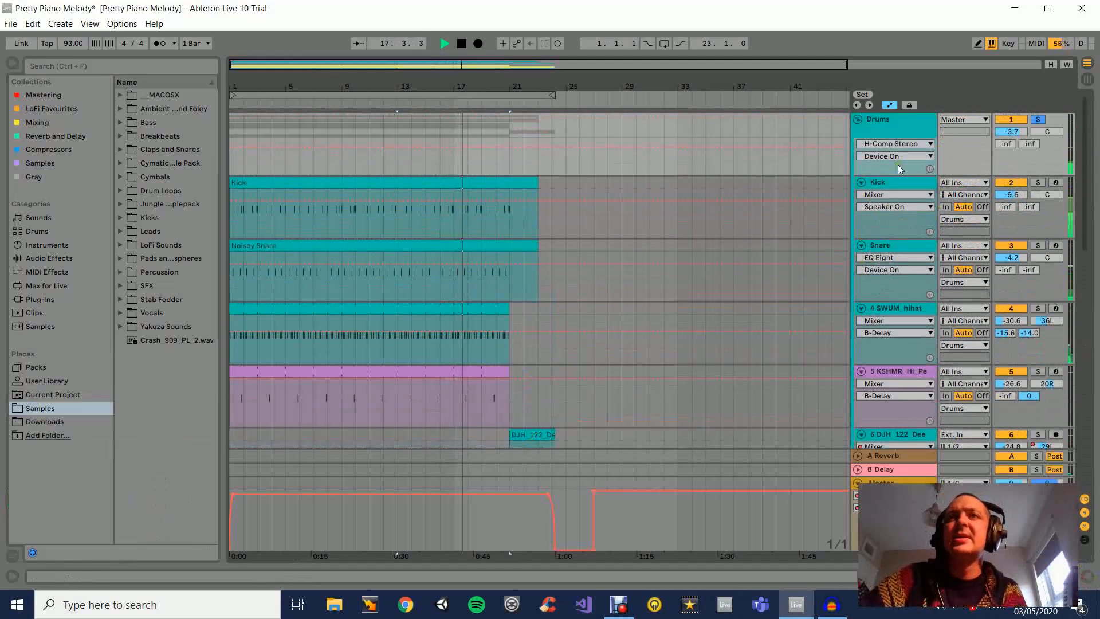
{"action": "double_click", "coordinate": [923, 185]}
{"action": "key", "text": "space"}
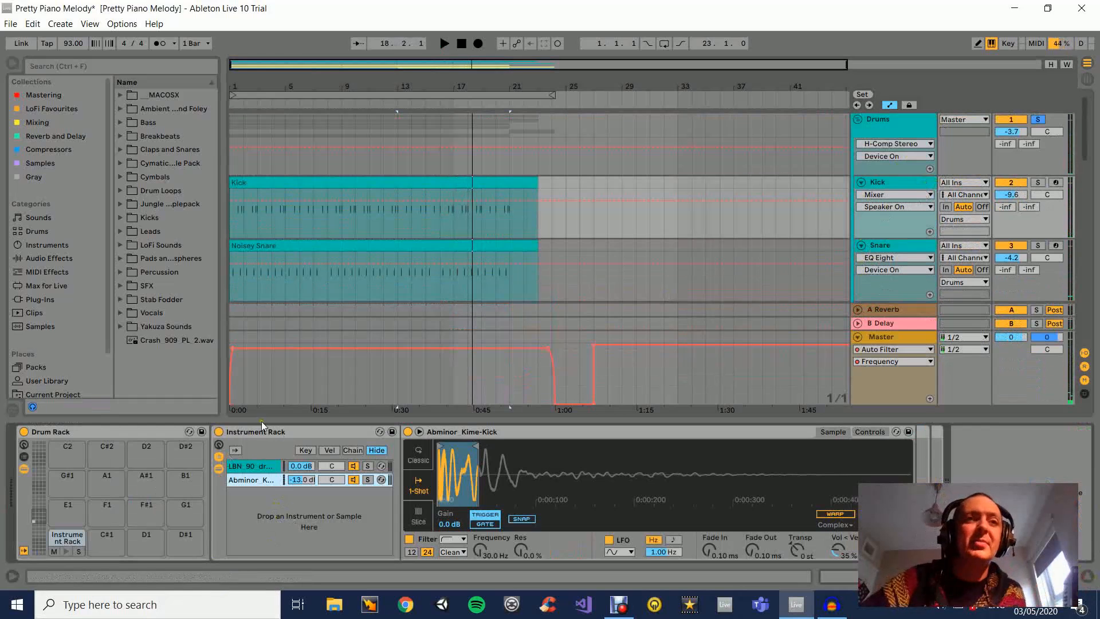
{"action": "left_click", "coordinate": [252, 465]}
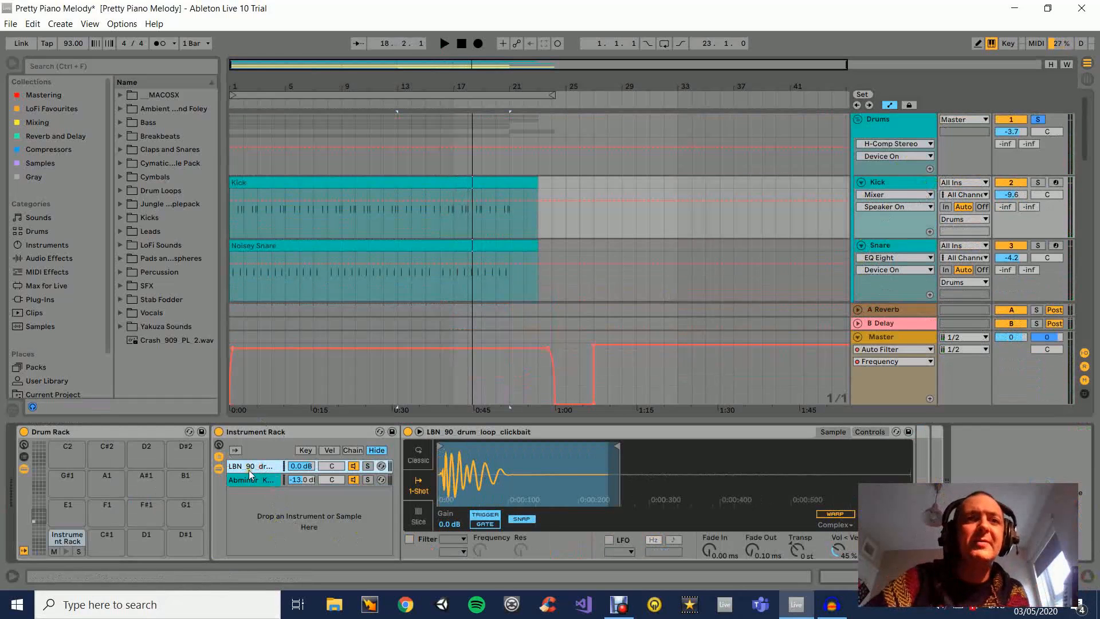
{"action": "left_click", "coordinate": [255, 480]}
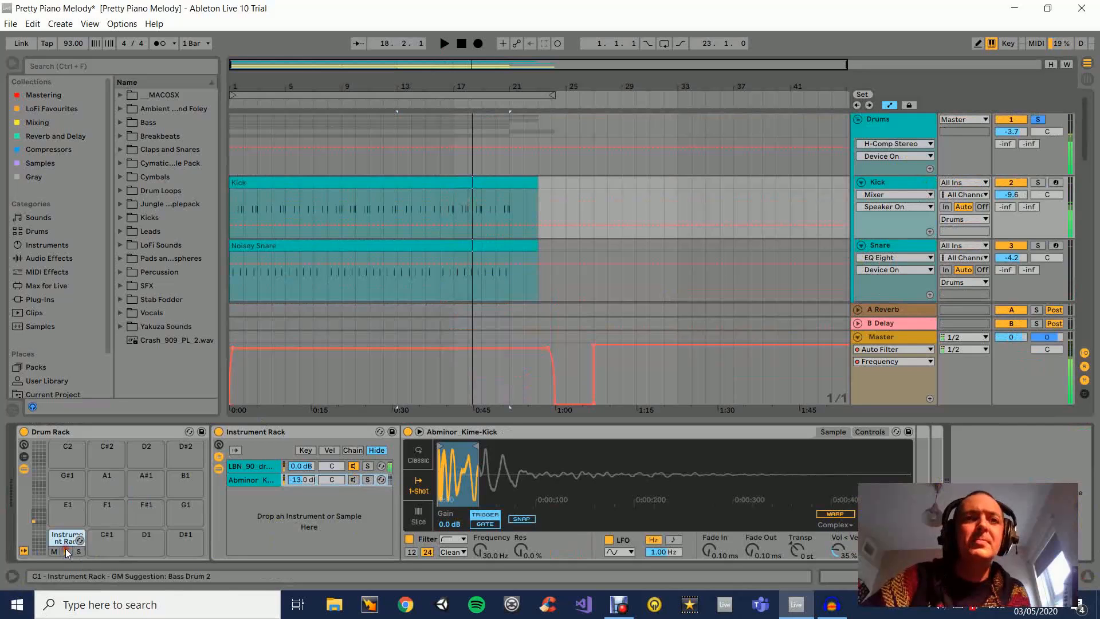
- Mute the LBN 90 drum loop chain, activate the Abminor Kime-Kick chain, and audition that kick layer alone
{"action": "left_click", "coordinate": [354, 466]}
{"action": "left_click", "coordinate": [354, 480]}
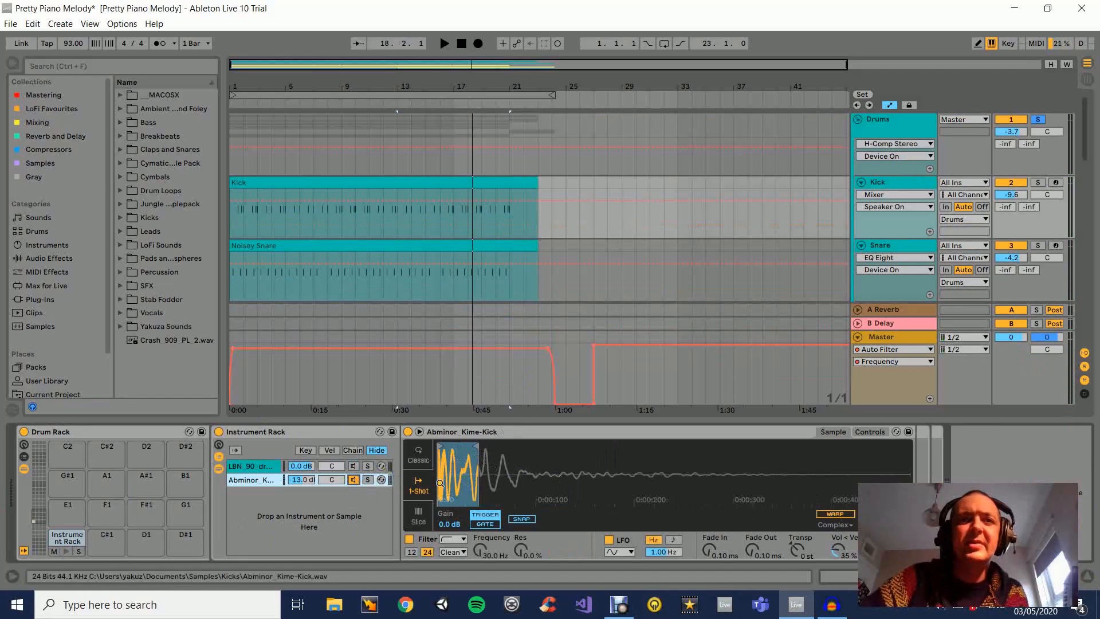
{"action": "scroll", "coordinate": [450, 466], "scroll_direction": "up", "scroll_amount": 3}
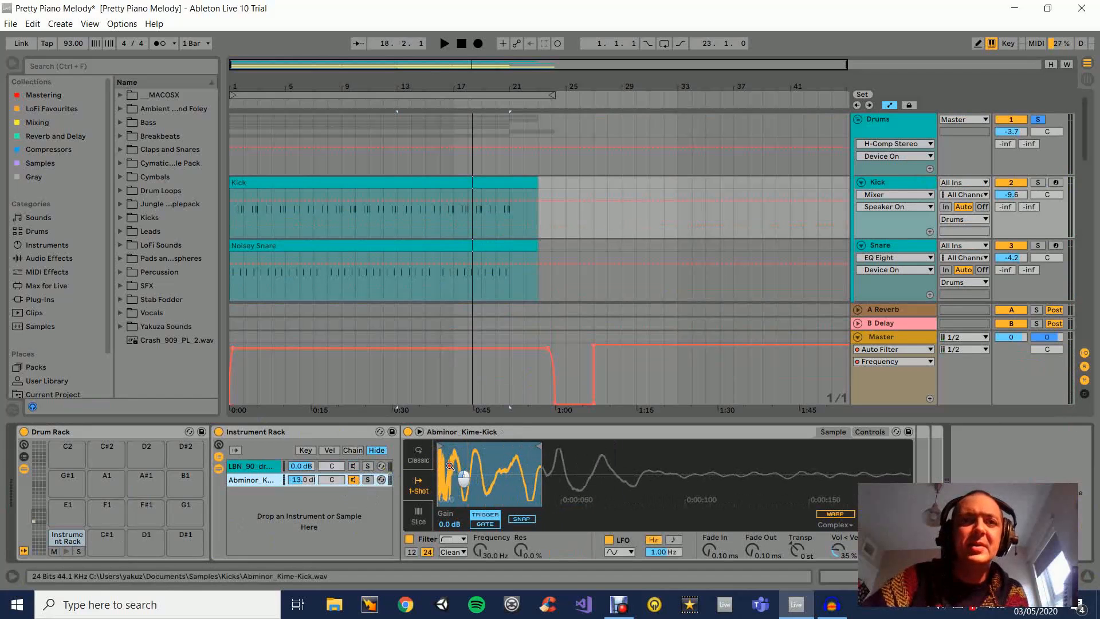
{"action": "left_click", "coordinate": [63, 553]}
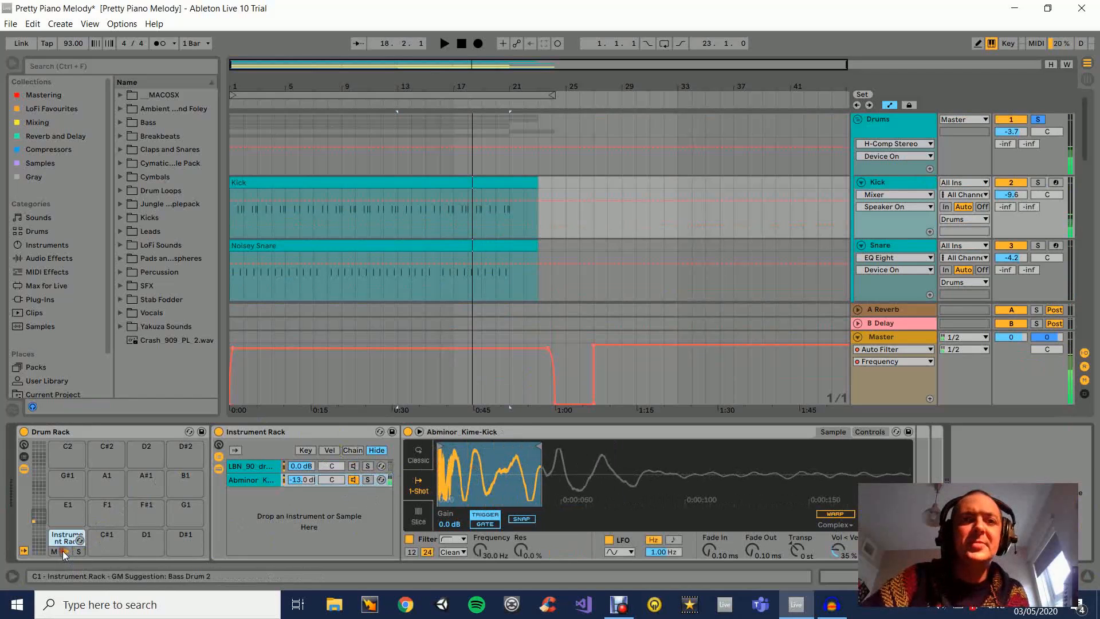
- Reactivate the LBN 90 drum loop chain, audition the layered kick on pad C1 several times, and select the Kick track
{"action": "left_click", "coordinate": [347, 469]}
{"action": "left_click", "coordinate": [65, 552]}
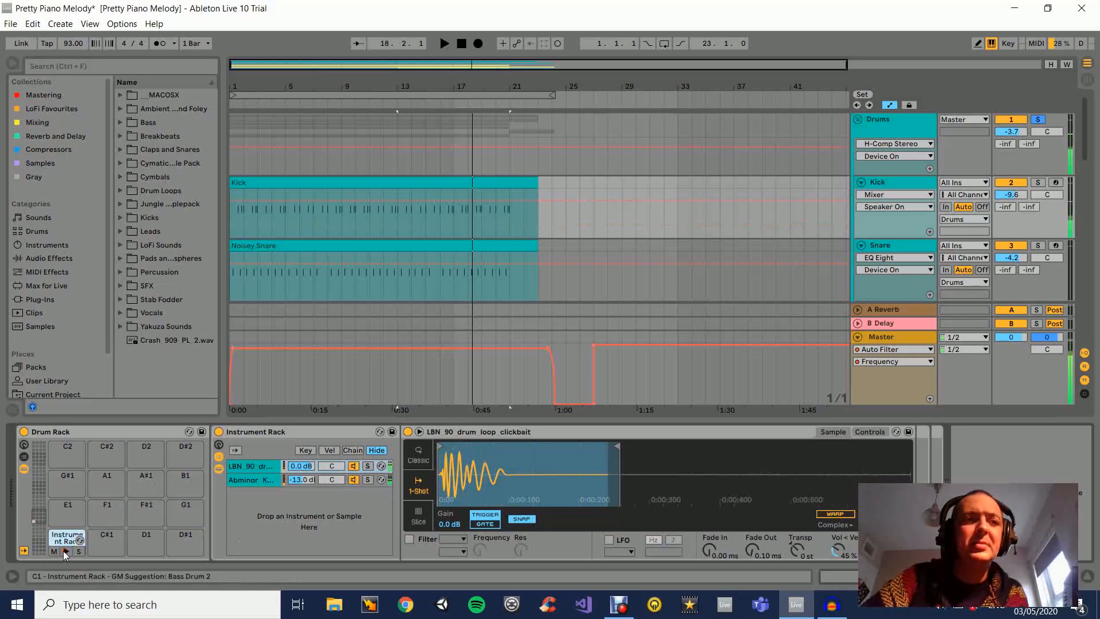
{"action": "left_click", "coordinate": [65, 552]}
{"action": "left_click", "coordinate": [65, 552]}
{"action": "left_click", "coordinate": [65, 552]}
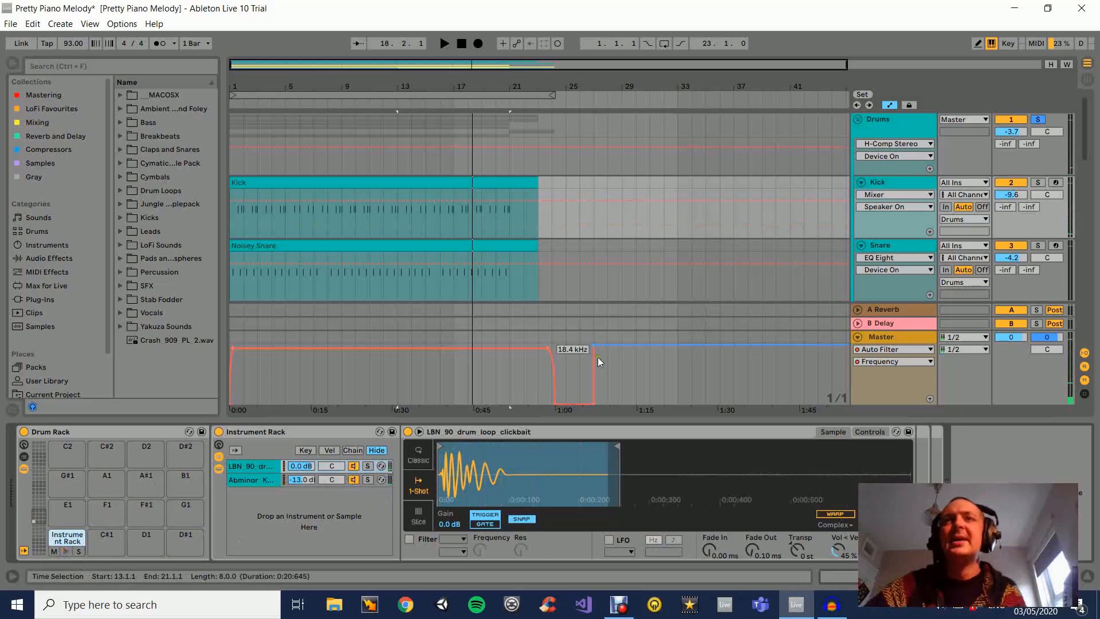
{"action": "left_click", "coordinate": [910, 184]}
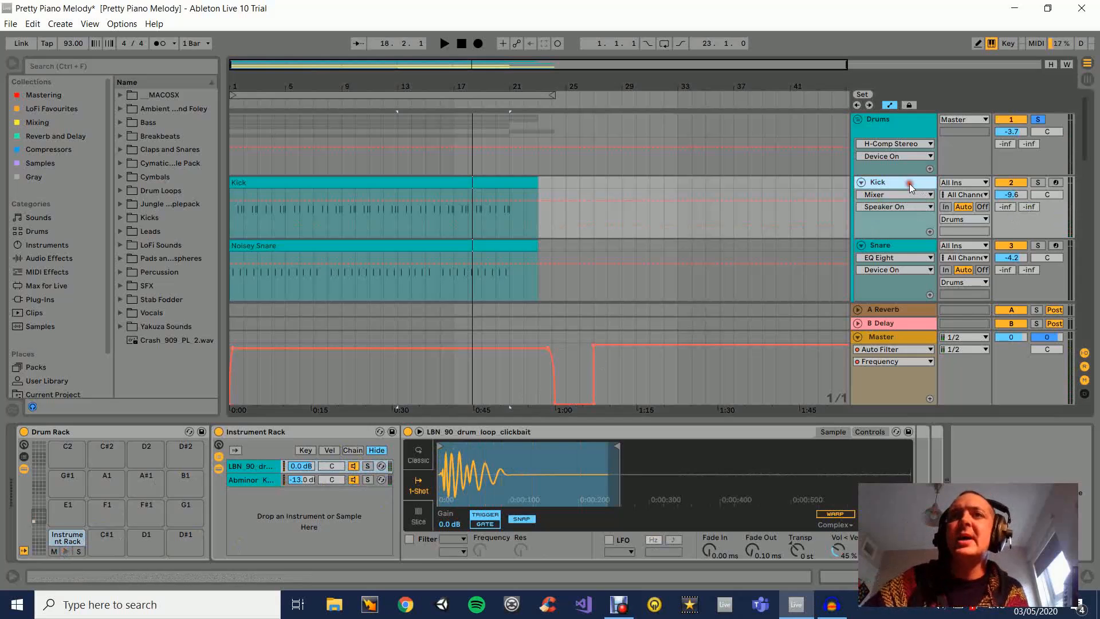
- Open the Snare track's device chain, examine the LBN 90 drum loop sample, and audition the layered snare on pad C#1
{"action": "left_click", "coordinate": [911, 244]}
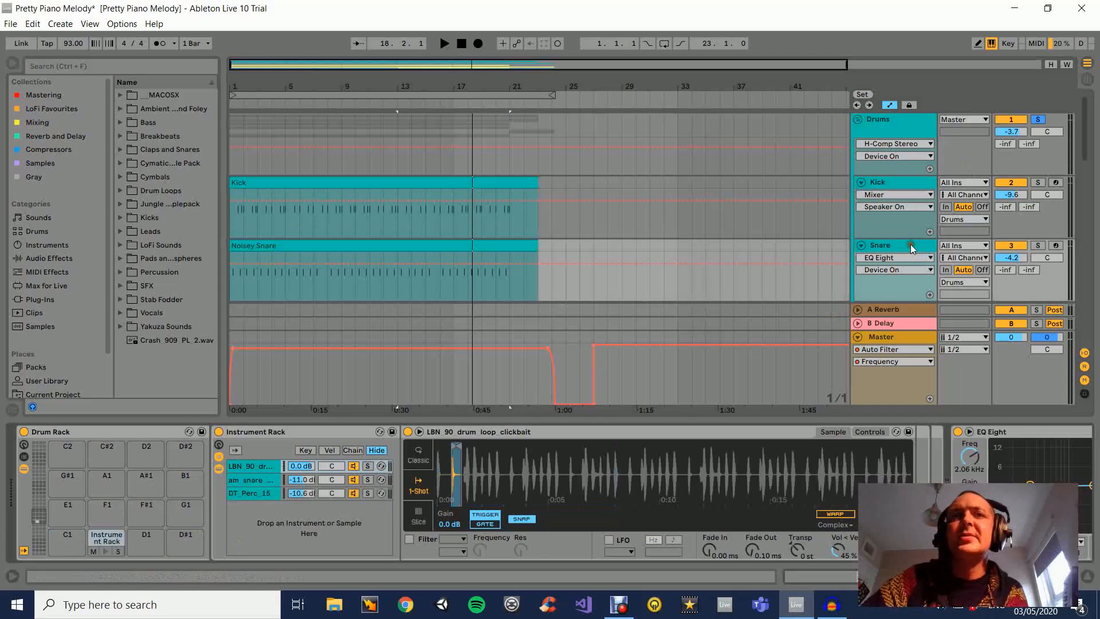
{"action": "scroll", "coordinate": [917, 236], "scroll_direction": "down", "scroll_amount": 2}
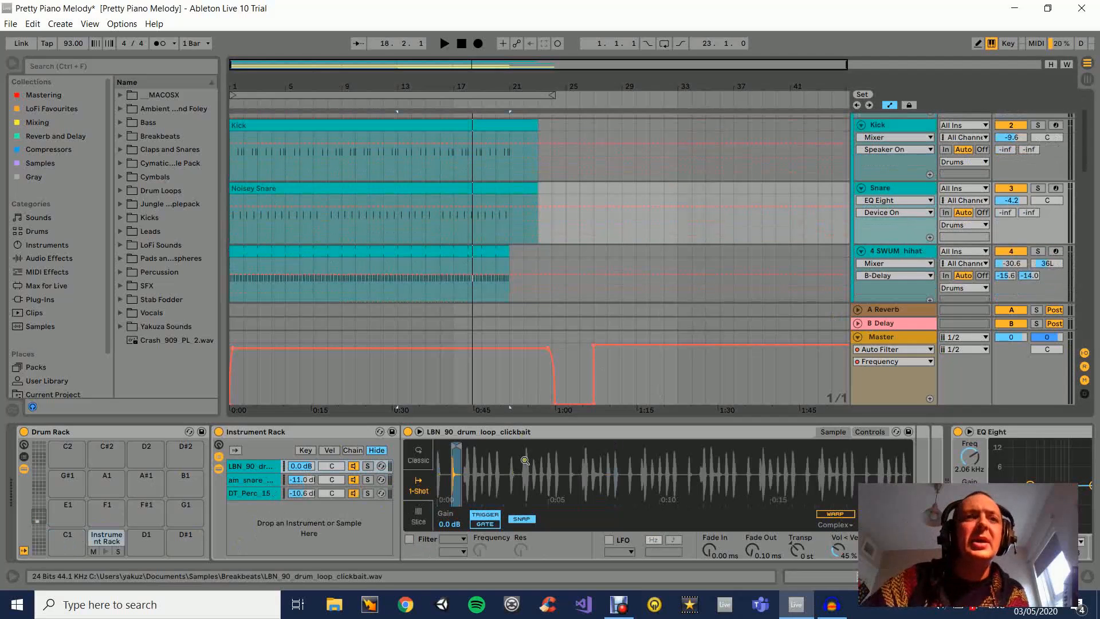
{"action": "scroll", "coordinate": [467, 478], "scroll_direction": "up", "scroll_amount": 3}
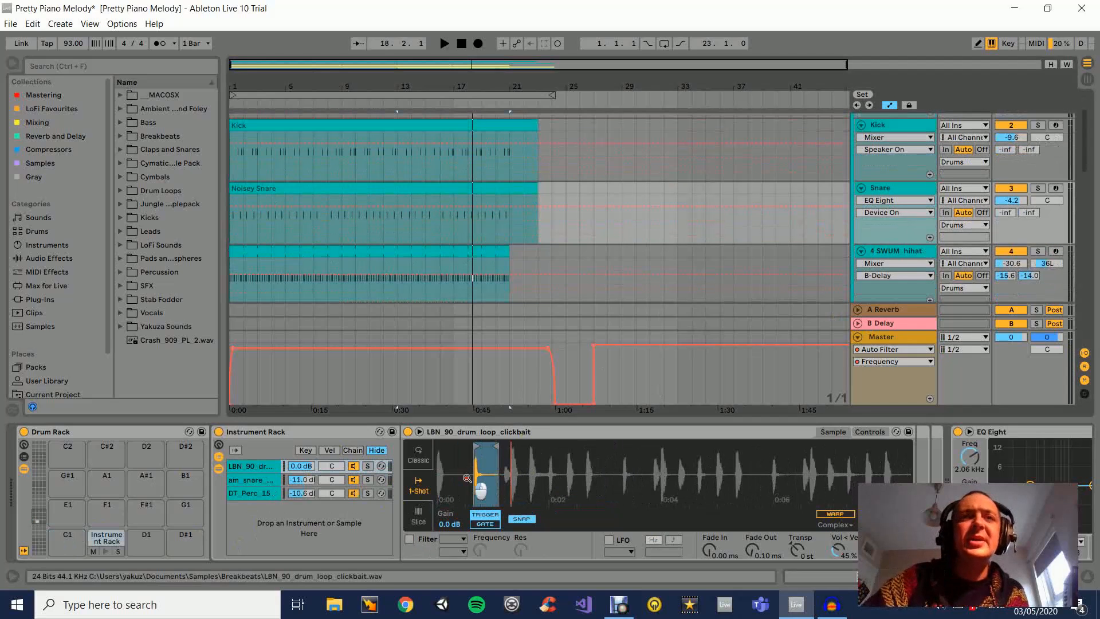
{"action": "left_click", "coordinate": [108, 553]}
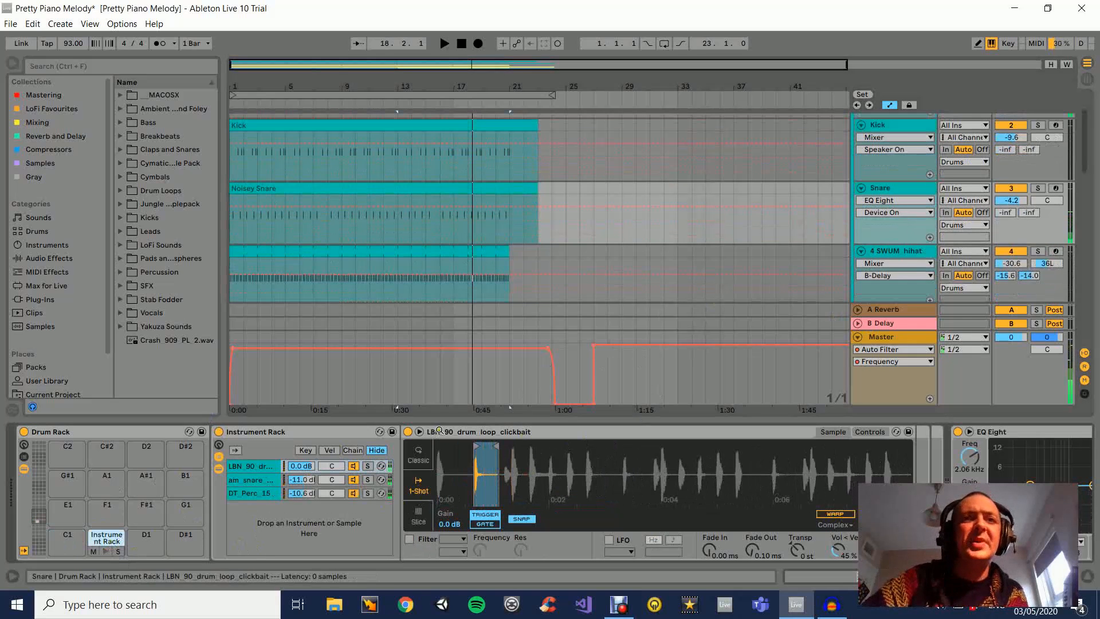
{"action": "left_click", "coordinate": [892, 191]}
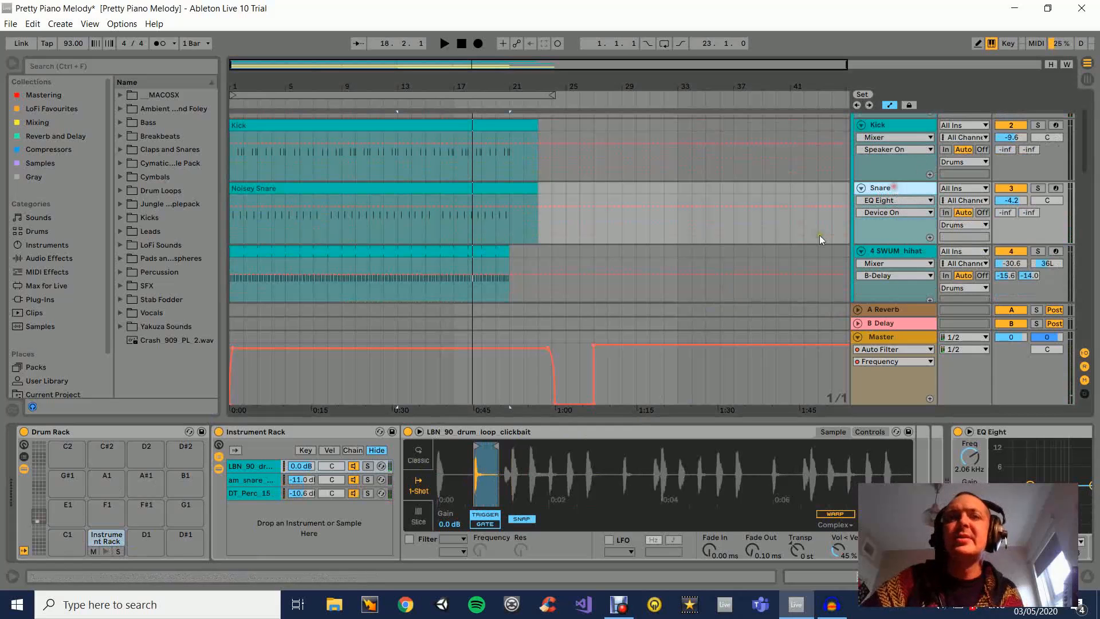
- Solo the LBN 90 drum loop chain in the snare's Instrument Rack and audition that layer alone
{"action": "left_click", "coordinate": [264, 466]}
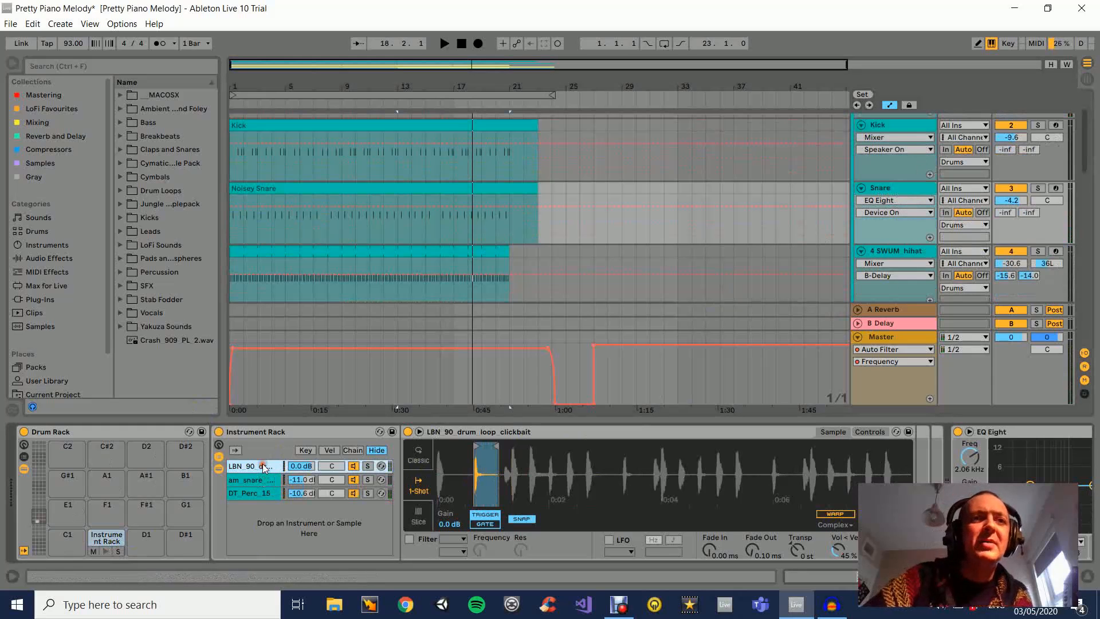
{"action": "left_click", "coordinate": [356, 480]}
{"action": "left_click", "coordinate": [367, 466]}
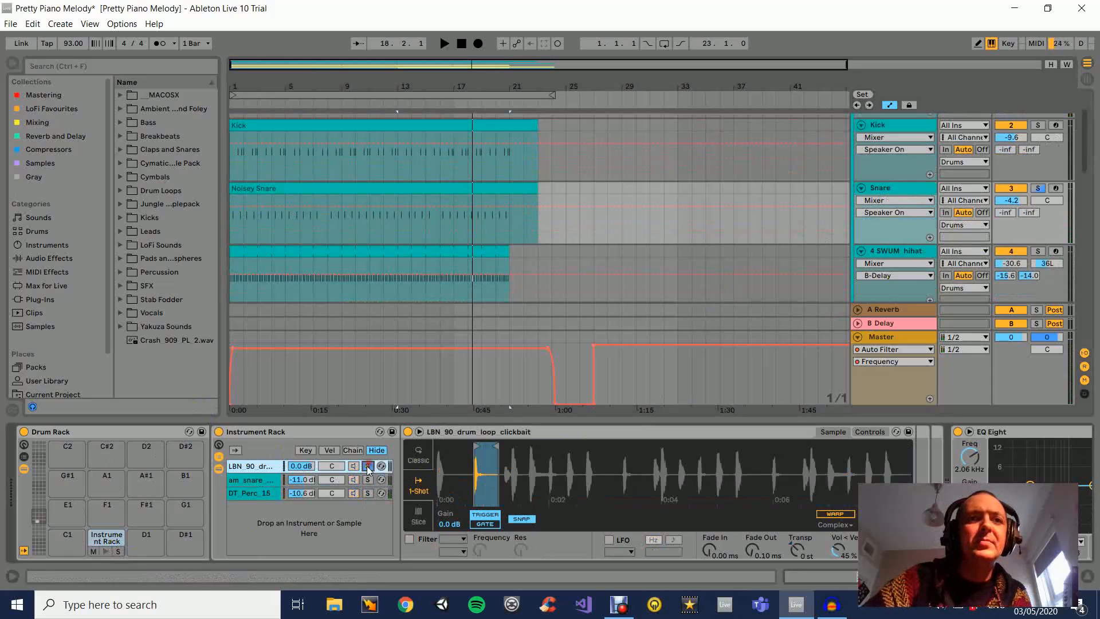
{"action": "left_click", "coordinate": [106, 551]}
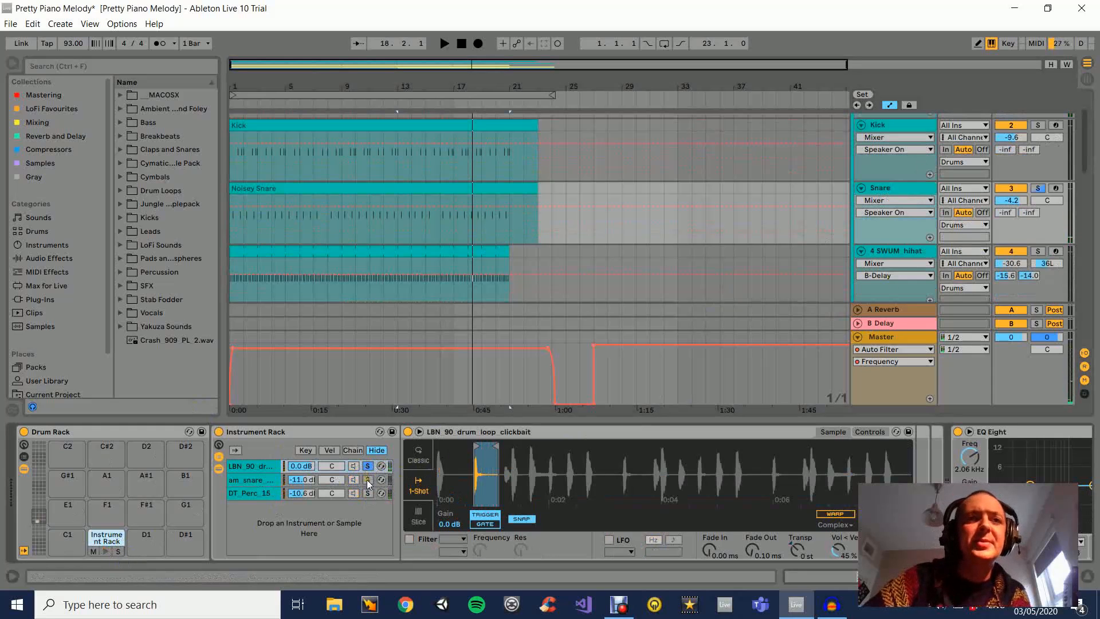
- Solo the am snare snappy chain and audition that snare layer on its own
{"action": "left_click", "coordinate": [367, 479]}
{"action": "left_click", "coordinate": [106, 551]}
{"action": "left_click", "coordinate": [106, 551]}
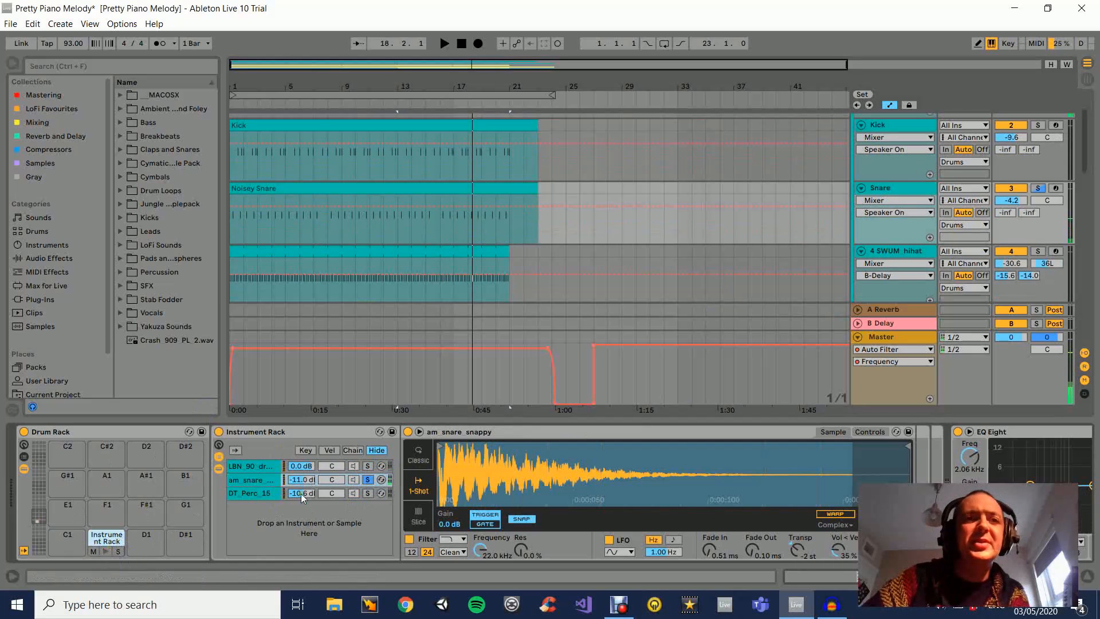
- Solo and audition the DT_Perc_15 chain, and unsolo it to hear all three snare layers together
{"action": "left_click", "coordinate": [368, 494]}
{"action": "left_click", "coordinate": [104, 551]}
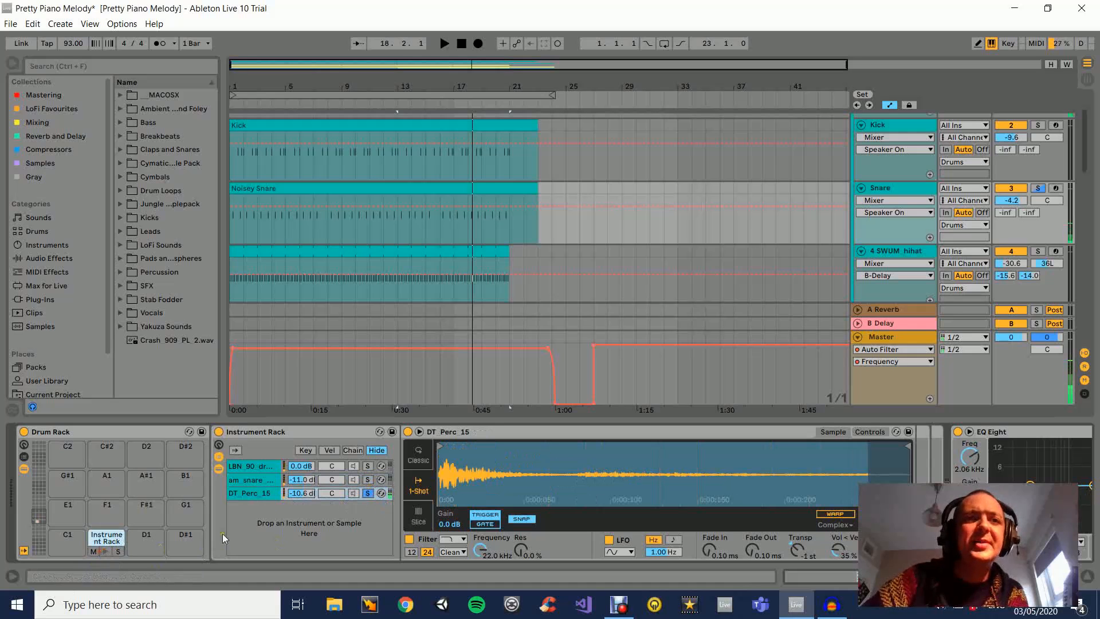
{"action": "left_click", "coordinate": [368, 494]}
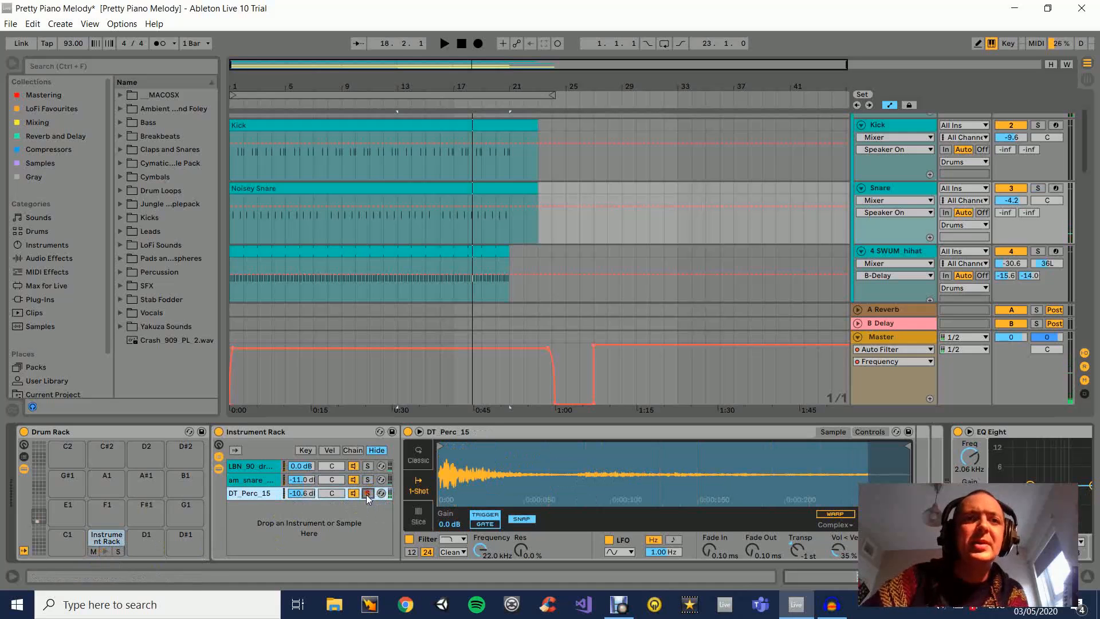
{"action": "left_click", "coordinate": [107, 551]}
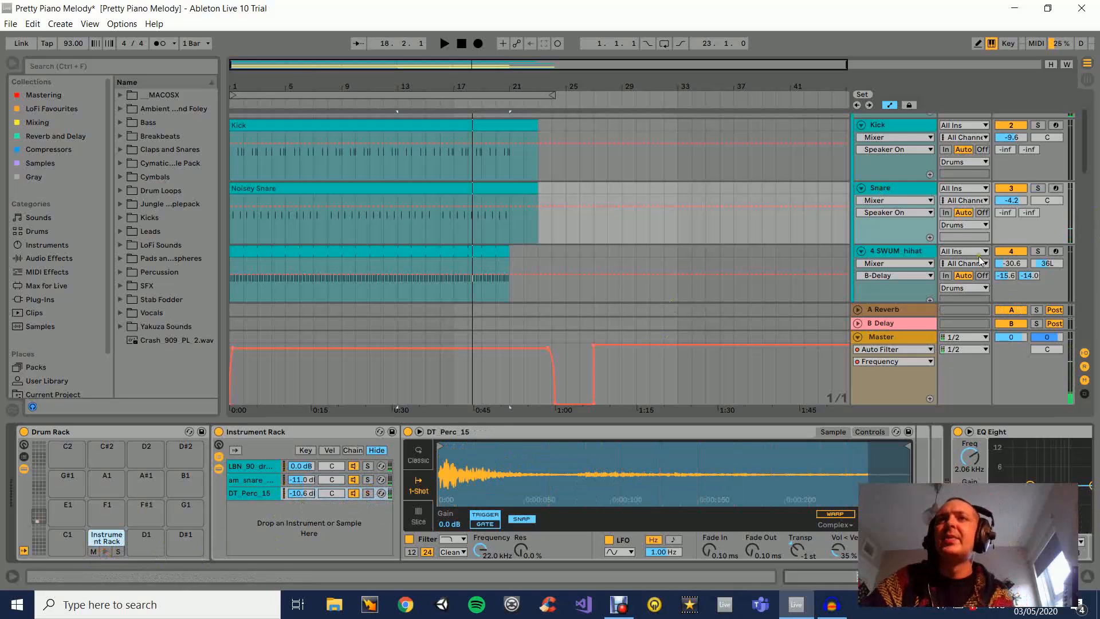
- Turn off the Snare track's EQ Eight and audition the layered snare on pad C#1 without it
{"action": "scroll", "coordinate": [981, 261], "scroll_direction": "down", "scroll_amount": 2}
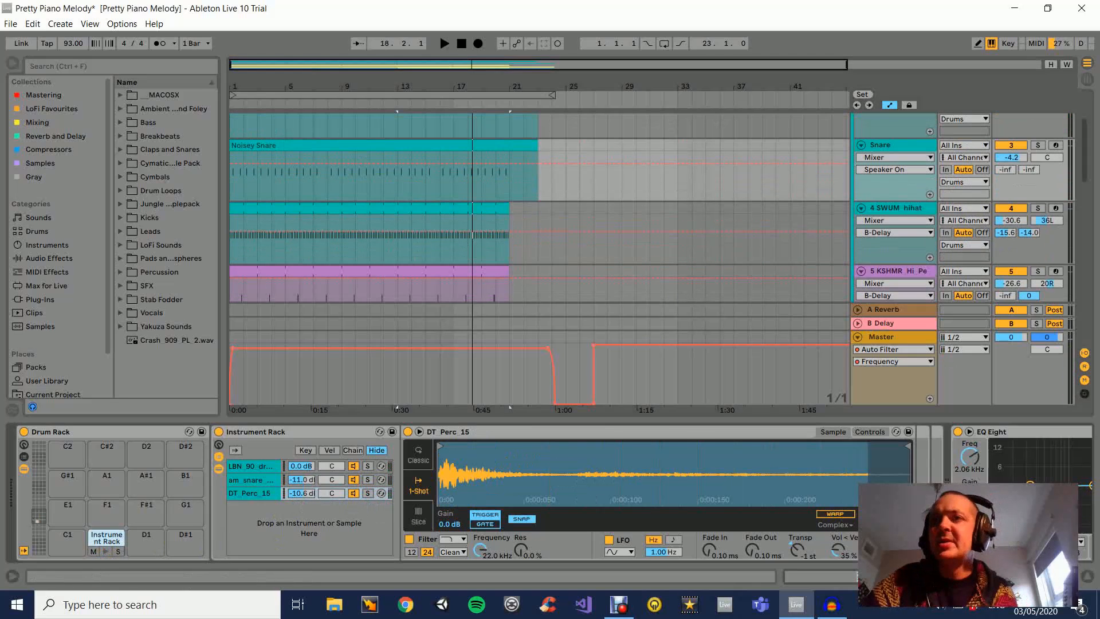
{"action": "scroll", "coordinate": [549, 493], "scroll_direction": "right", "scroll_amount": 8}
{"action": "scroll", "coordinate": [550, 493], "scroll_direction": "left", "scroll_amount": 1}
{"action": "scroll", "coordinate": [550, 493], "scroll_direction": "right", "scroll_amount": 1}
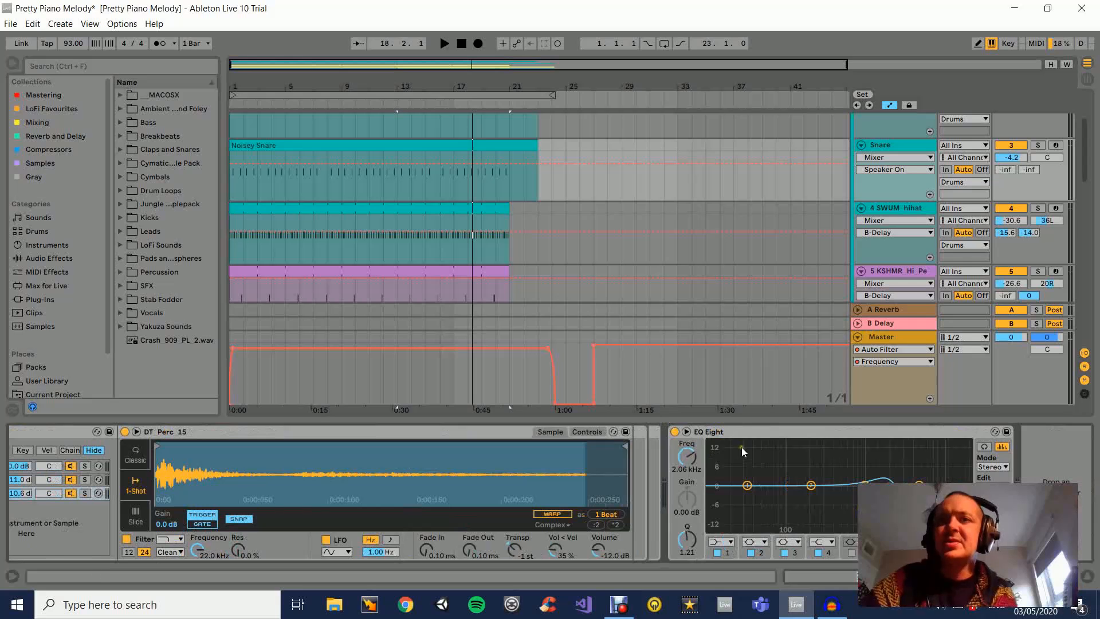
{"action": "left_click", "coordinate": [675, 432]}
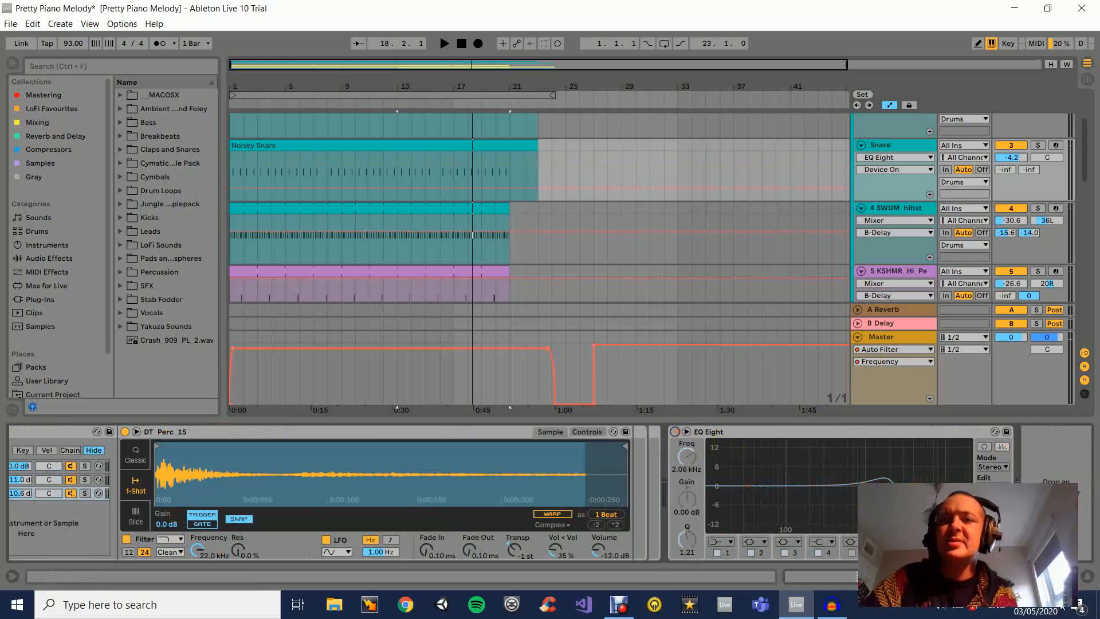
{"action": "scroll", "coordinate": [549, 492], "scroll_direction": "left", "scroll_amount": 8}
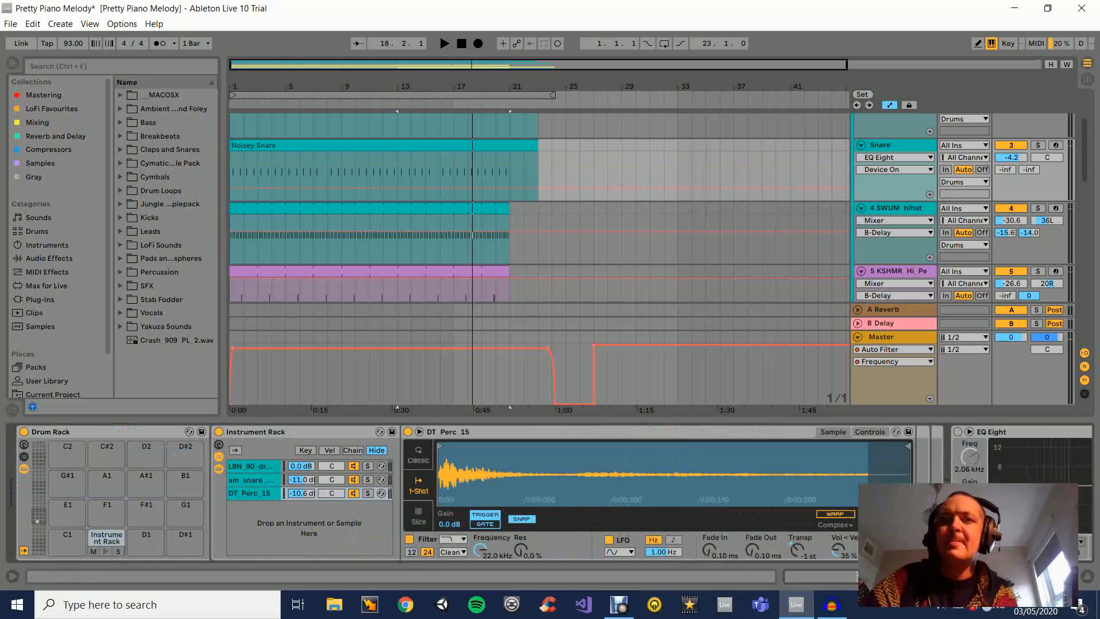
{"action": "left_click", "coordinate": [105, 551]}
{"action": "left_click", "coordinate": [106, 551]}
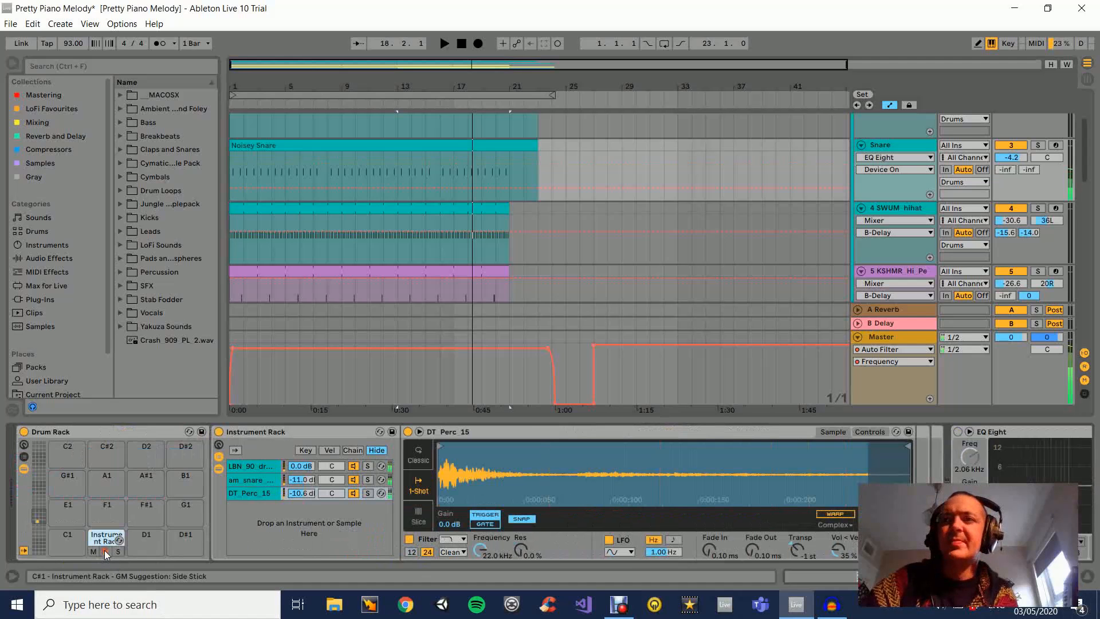
- Compare the snare with EQ Eight on and off, and leave the EQ switched on
{"action": "scroll", "coordinate": [679, 435], "scroll_direction": "right", "scroll_amount": 8}
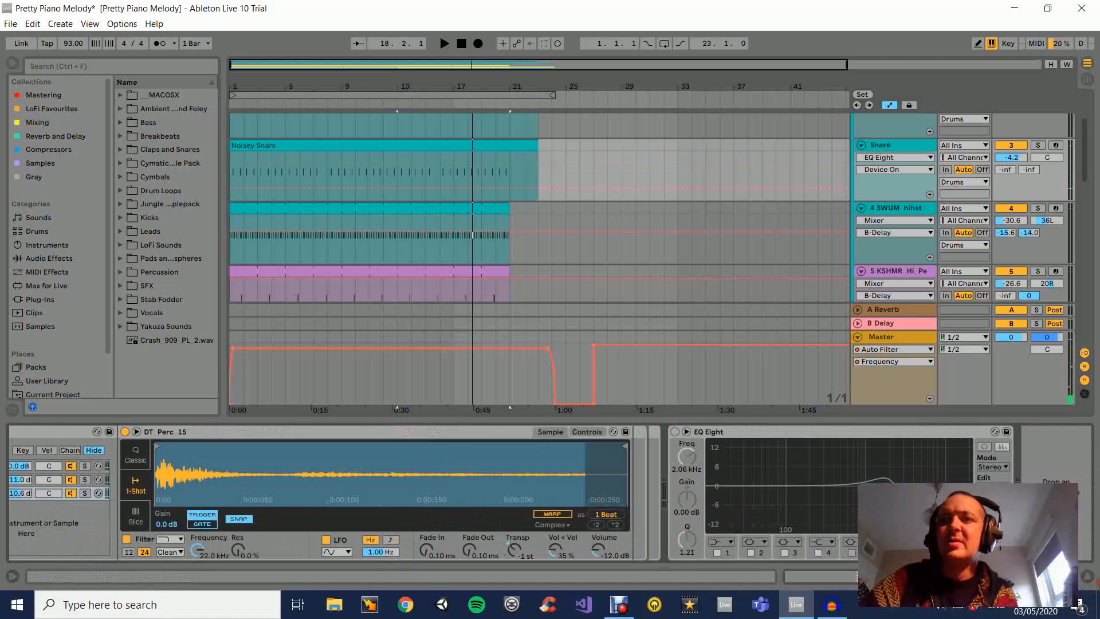
{"action": "scroll", "coordinate": [676, 435], "scroll_direction": "left", "scroll_amount": 8}
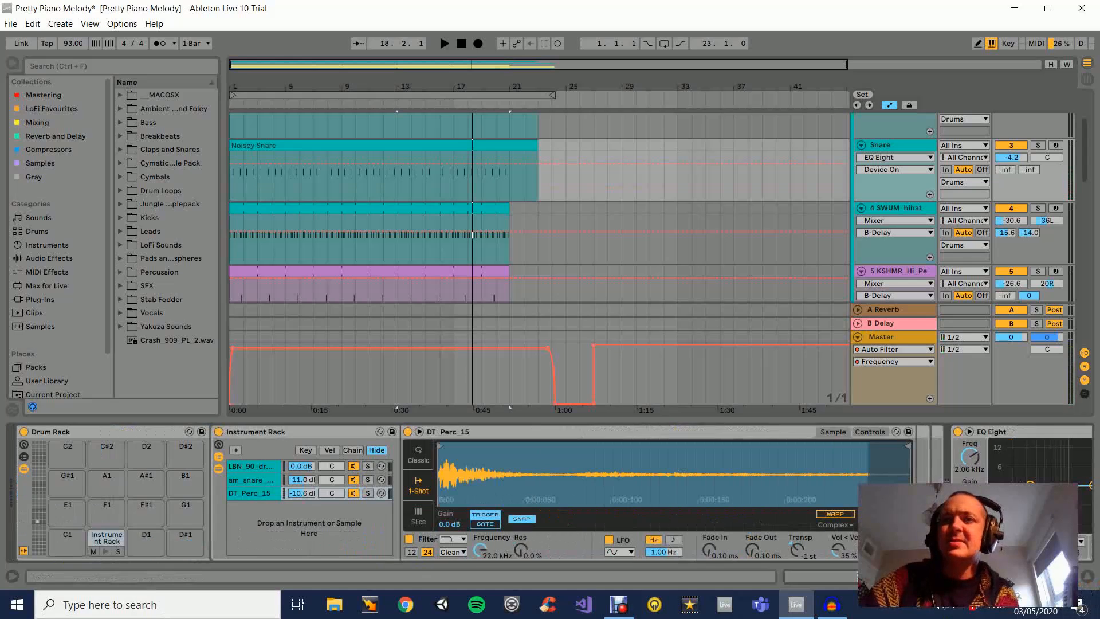
{"action": "left_click", "coordinate": [106, 551]}
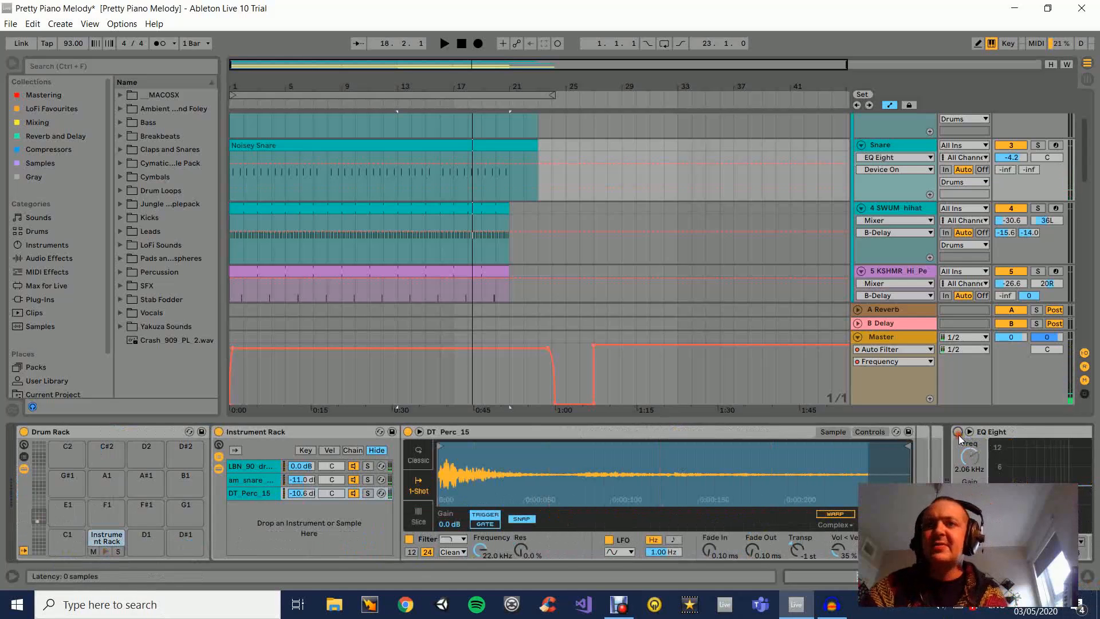
{"action": "left_click", "coordinate": [103, 551]}
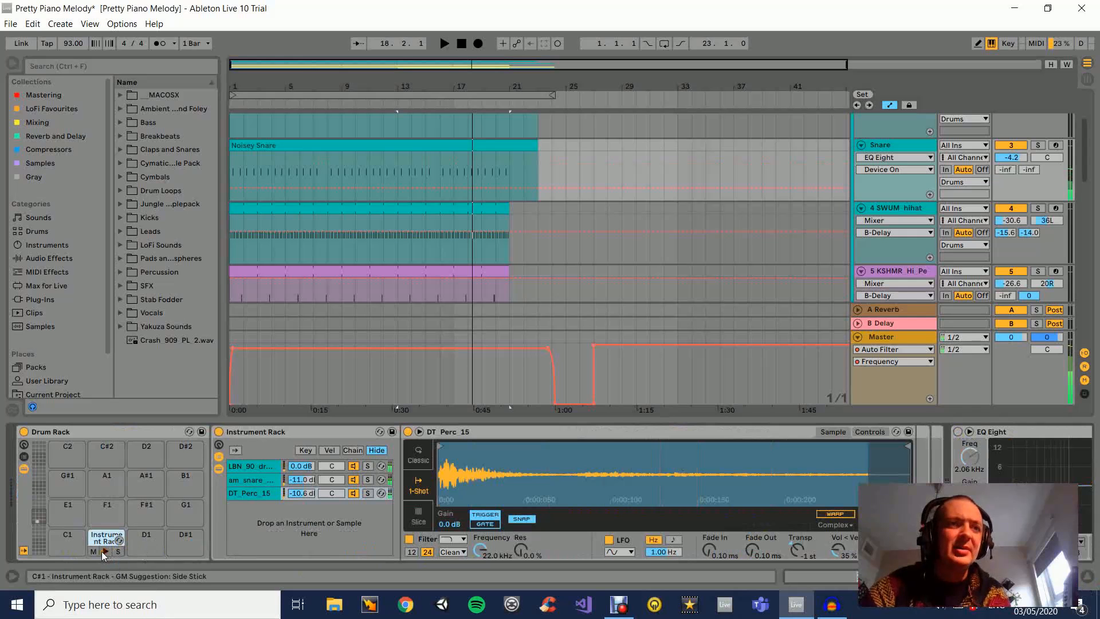
{"action": "left_click", "coordinate": [958, 433]}
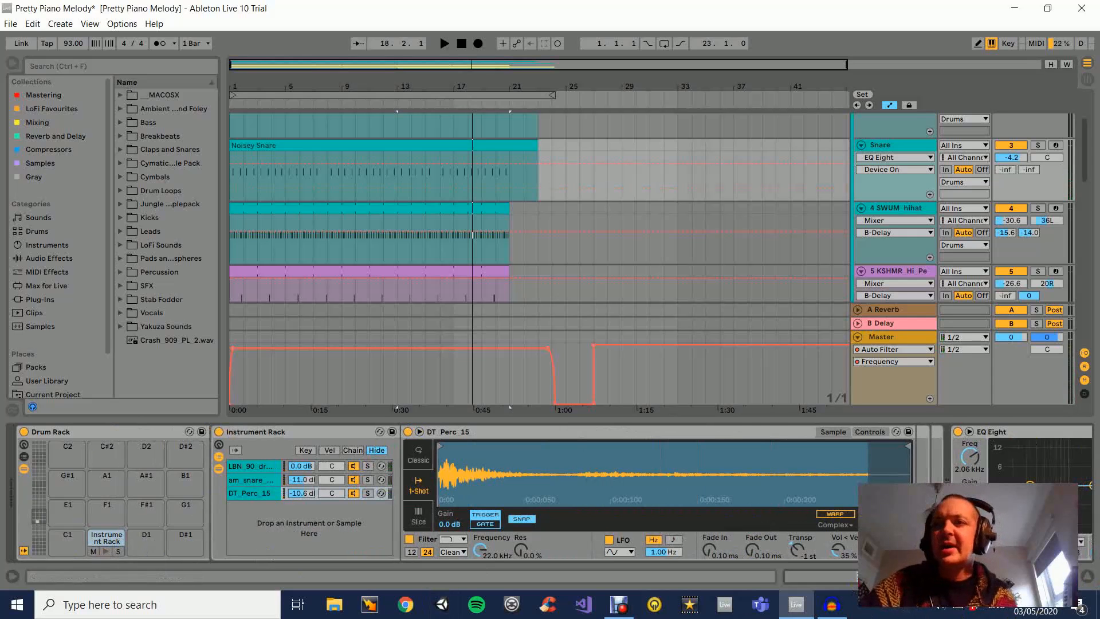
- Review the snare's EQ Eight curve, open the SWUM hihat track's device chain, and select the hihat's A-Reverb send
{"action": "left_click_drag", "start_coordinate": [999, 577], "coordinate": [1091, 583]}
{"action": "scroll", "coordinate": [962, 284], "scroll_direction": "up", "scroll_amount": 3}
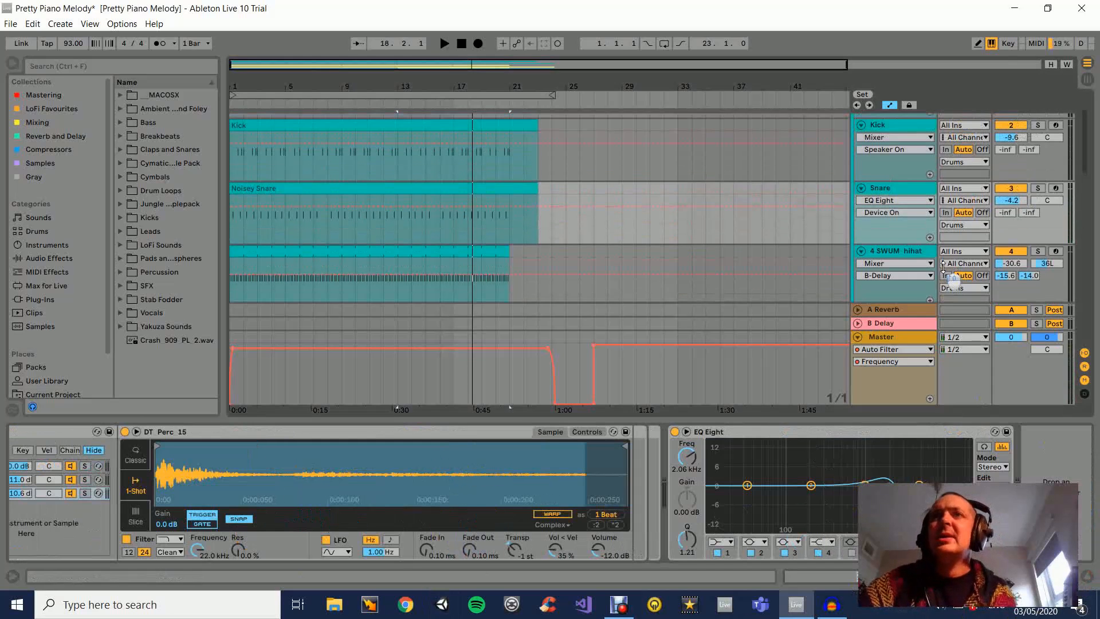
{"action": "scroll", "coordinate": [952, 278], "scroll_direction": "down", "scroll_amount": 3}
{"action": "left_click", "coordinate": [920, 209]}
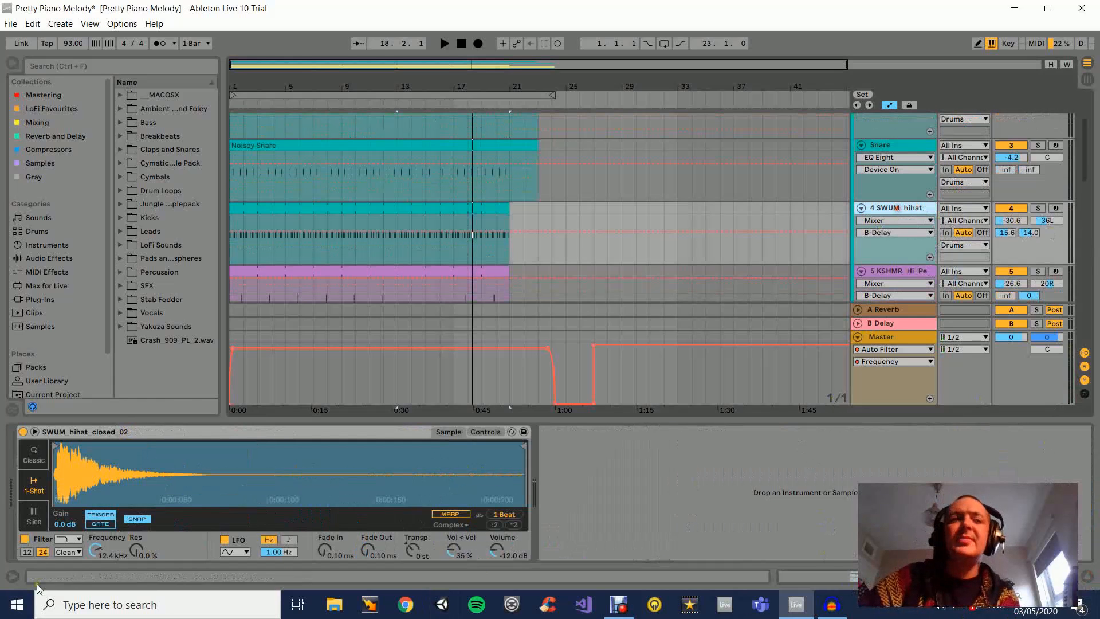
{"action": "left_click", "coordinate": [1003, 232]}
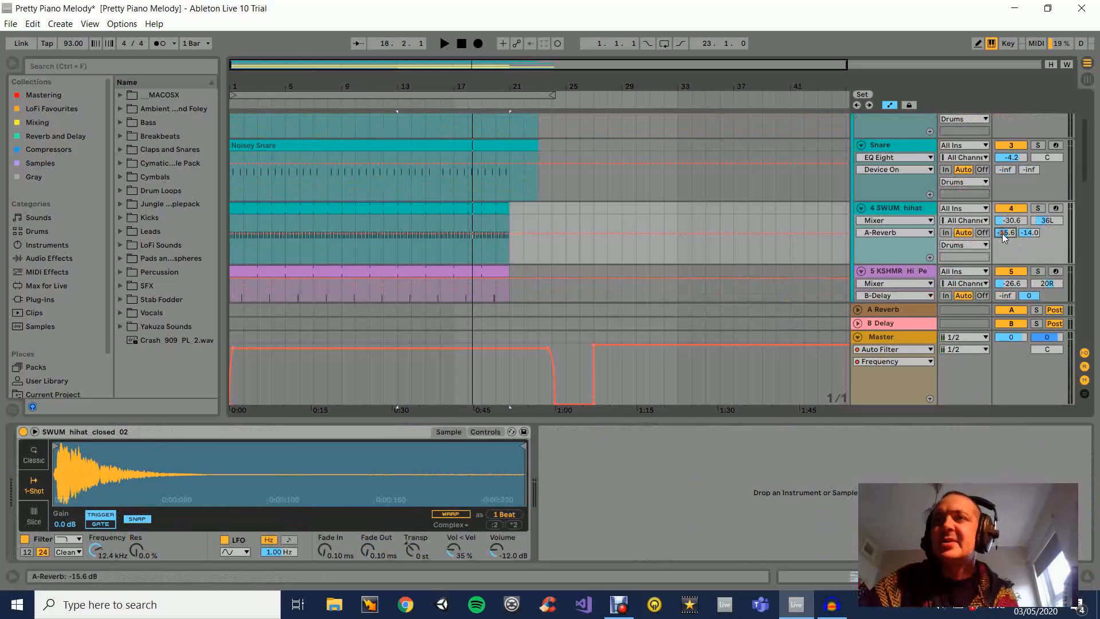
- Examine the effects on the A Reverb and B Delay return tracks
{"action": "left_click", "coordinate": [904, 310]}
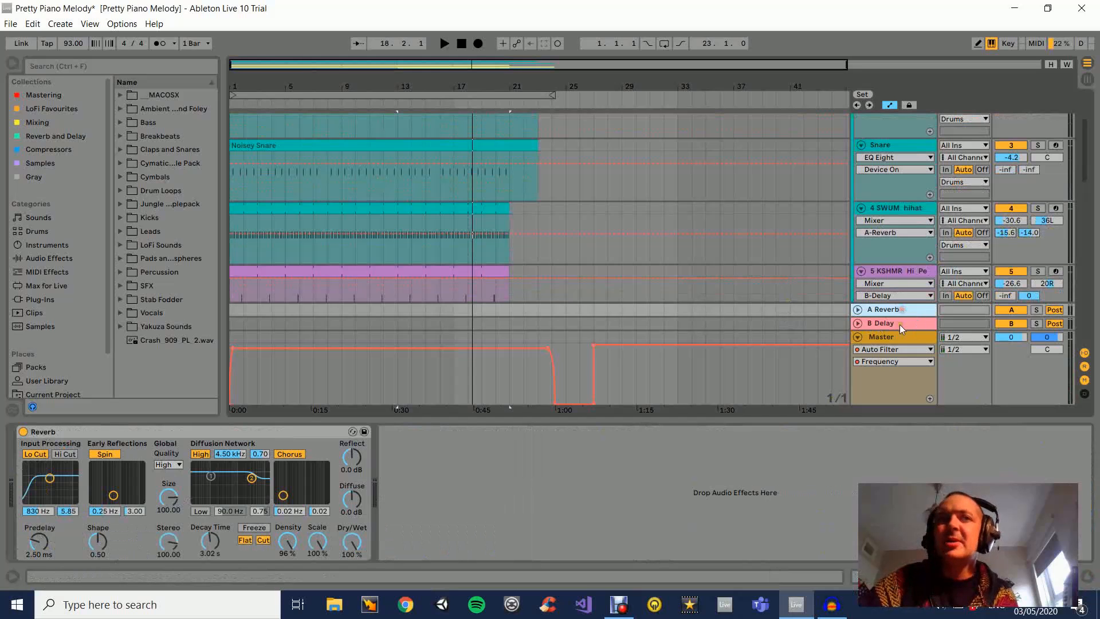
{"action": "left_click", "coordinate": [899, 324]}
{"action": "left_click", "coordinate": [899, 309]}
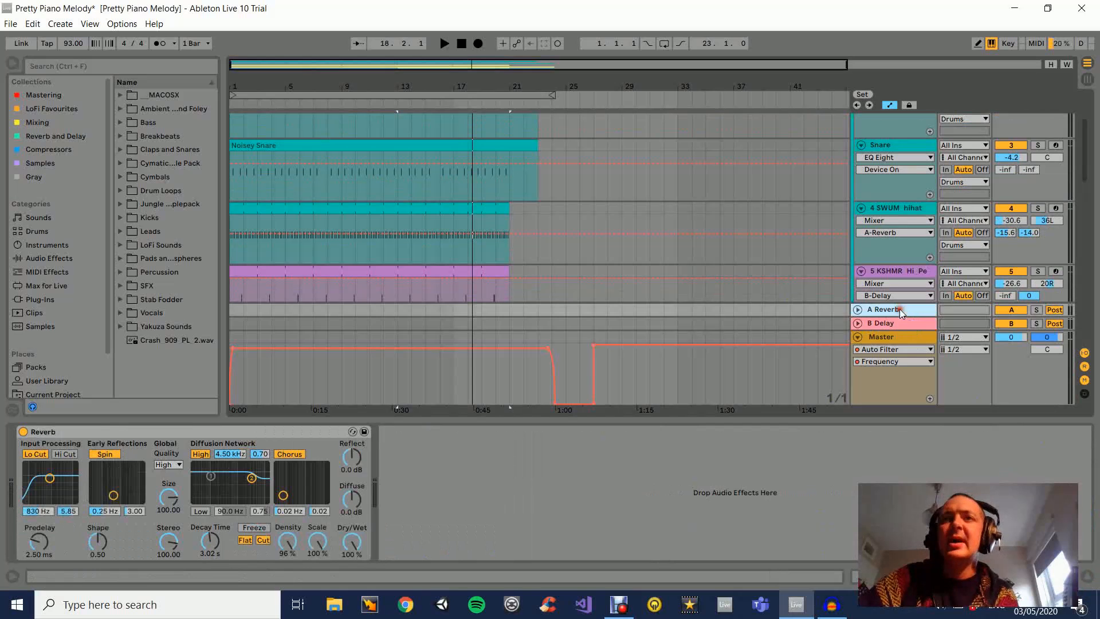
{"action": "left_click", "coordinate": [894, 324]}
{"action": "left_click", "coordinate": [892, 311]}
- Solo the SWUM hihat track and play it from bar 12
{"action": "left_click", "coordinate": [929, 210]}
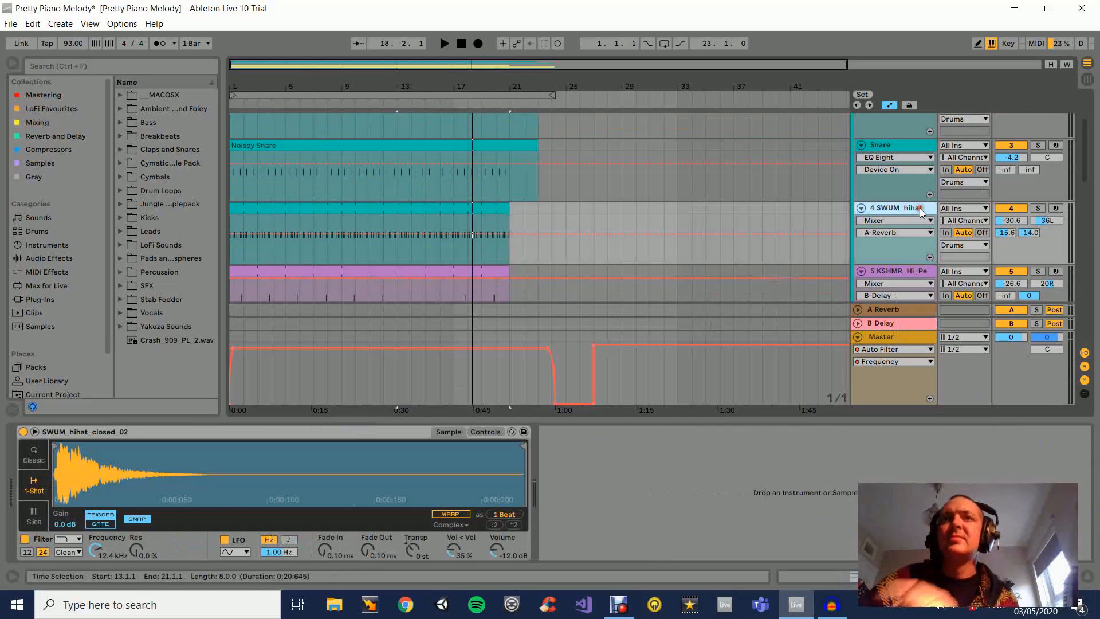
{"action": "left_click", "coordinate": [384, 231]}
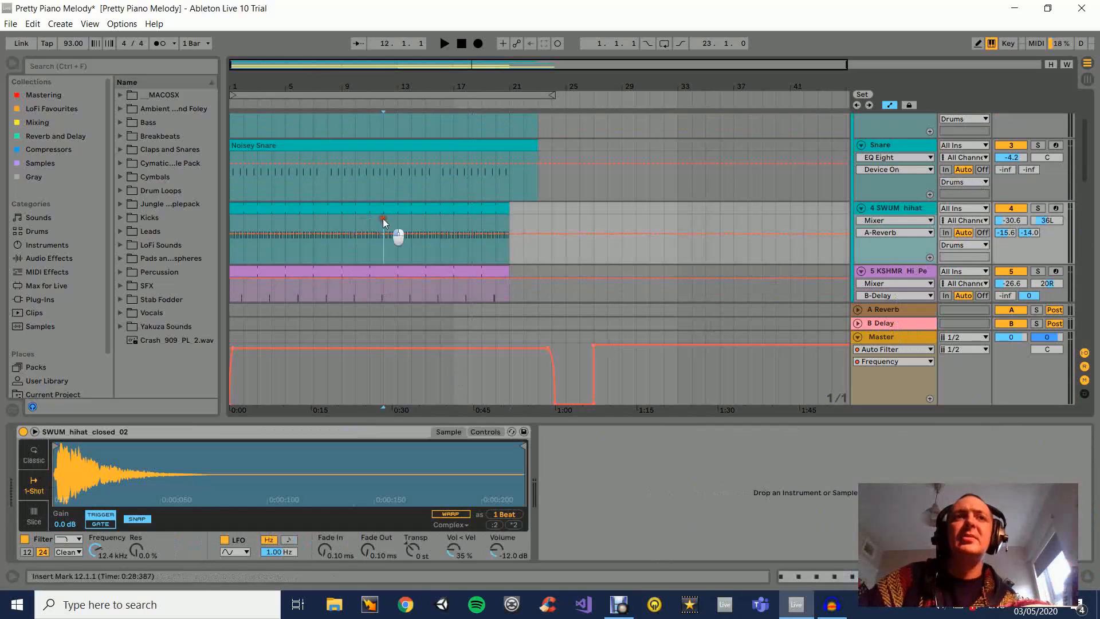
{"action": "left_click", "coordinate": [1037, 208]}
{"action": "key", "text": "space"}
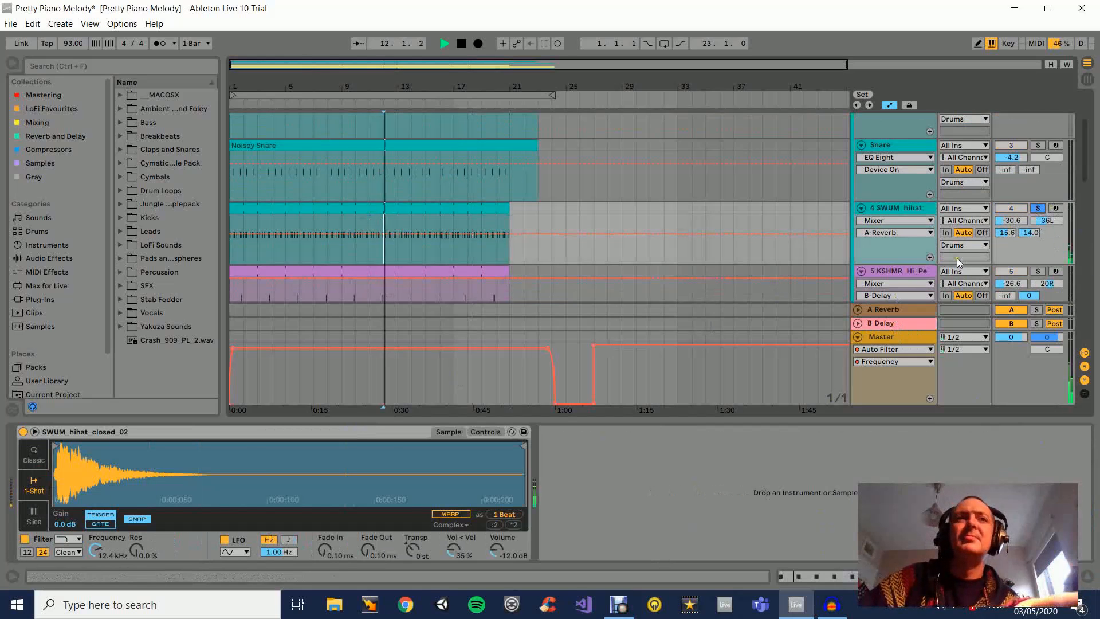
- Audition the hihat with both sends at -inf, set A-Reverb to -16.6 dB and B-Delay to -10.3 dB, and unsolo it
{"action": "double_click", "coordinate": [1011, 232]}
{"action": "double_click", "coordinate": [1028, 232]}
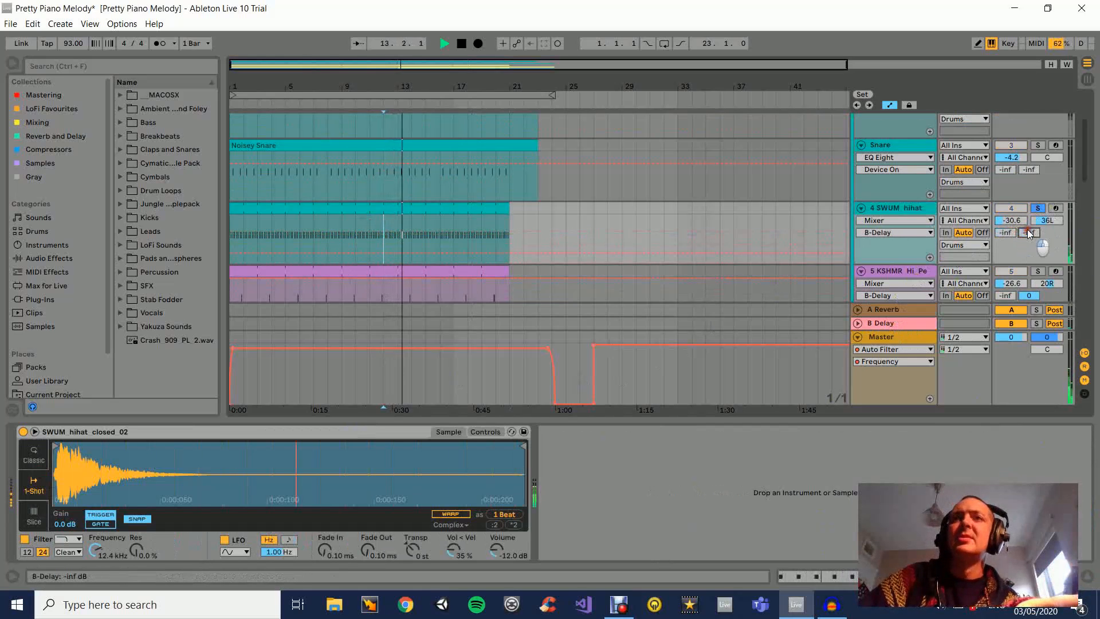
{"action": "left_click_drag", "start_coordinate": [1027, 232], "coordinate": [1009, 236]}
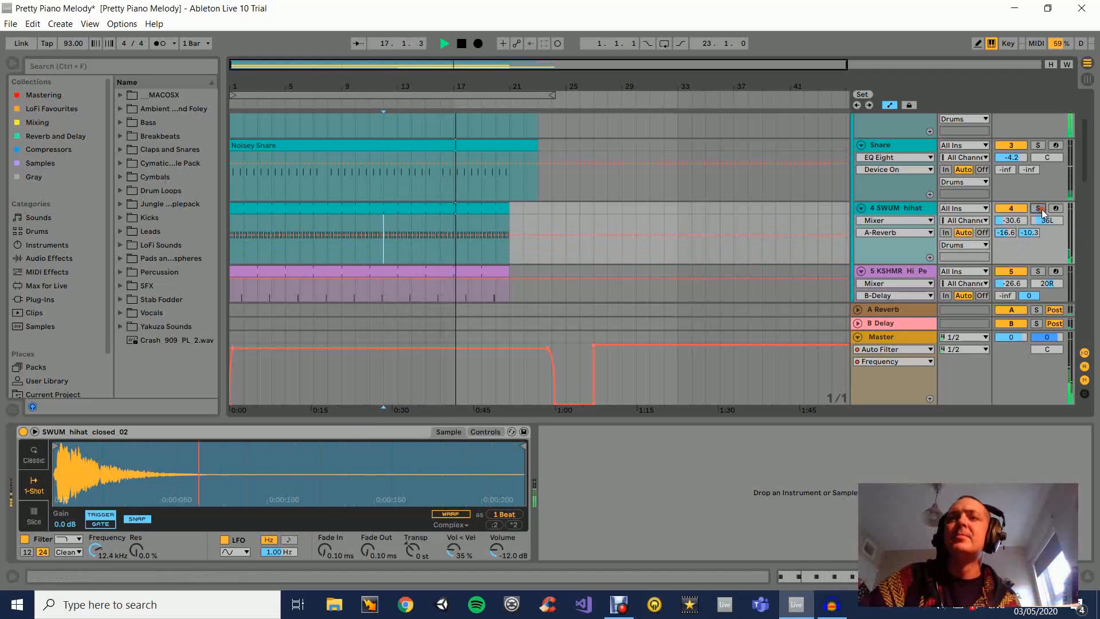
- Open the KSHMR Hi Perc track's device chain, stop playback, and reselect the SWUM hihat track
{"action": "scroll", "coordinate": [1041, 208], "scroll_direction": "down", "scroll_amount": 2}
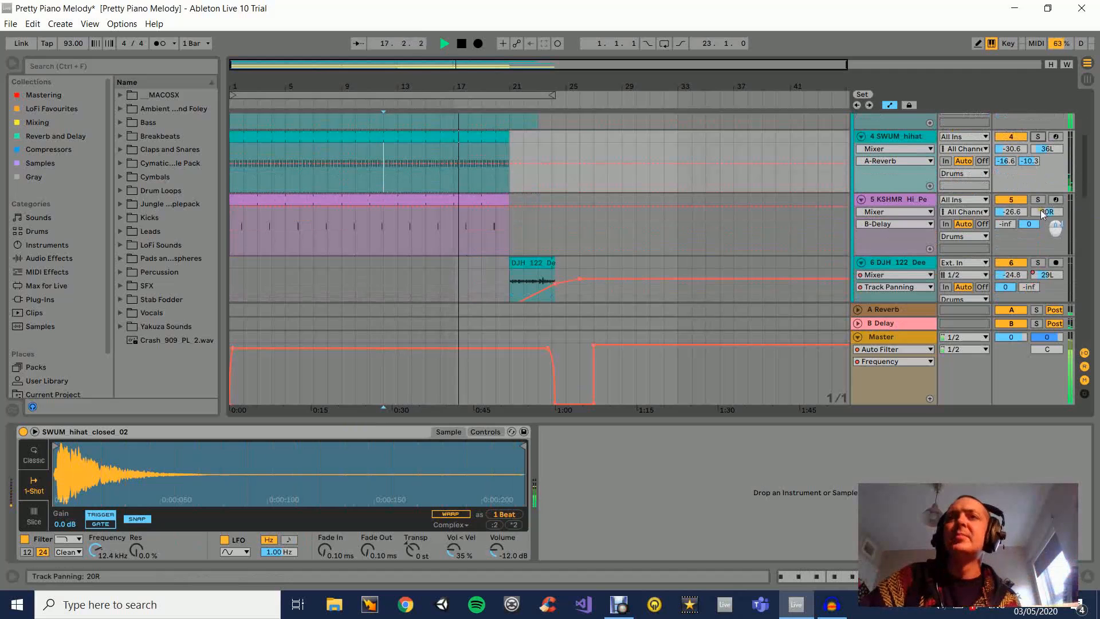
{"action": "left_click", "coordinate": [915, 198]}
{"action": "key", "text": "space"}
{"action": "scroll", "coordinate": [974, 258], "scroll_direction": "up", "scroll_amount": 4}
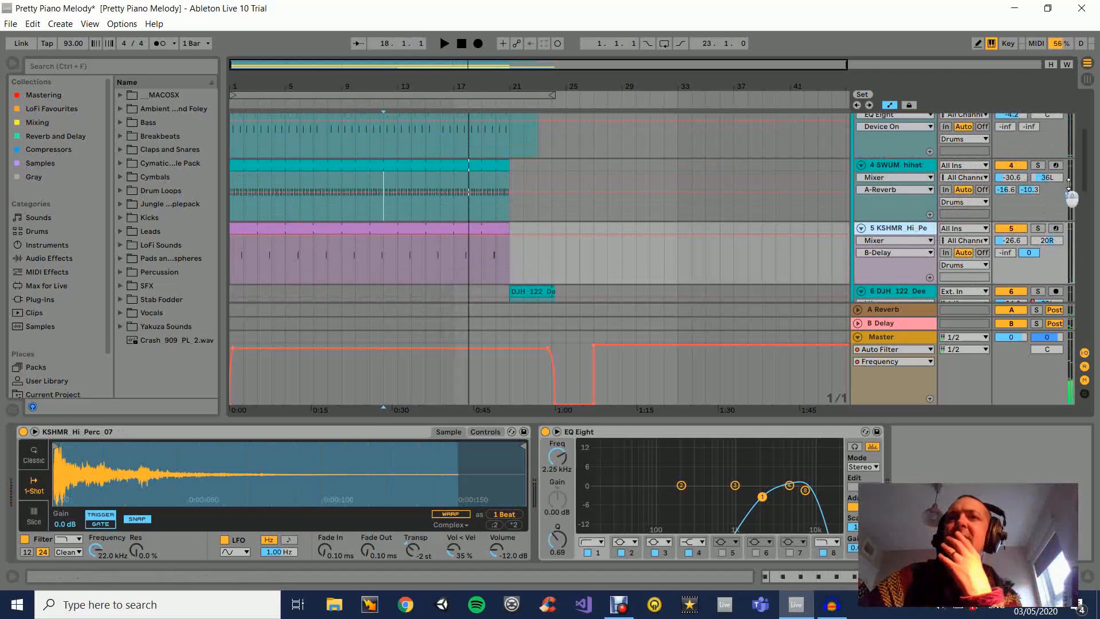
{"action": "left_click", "coordinate": [916, 261]}
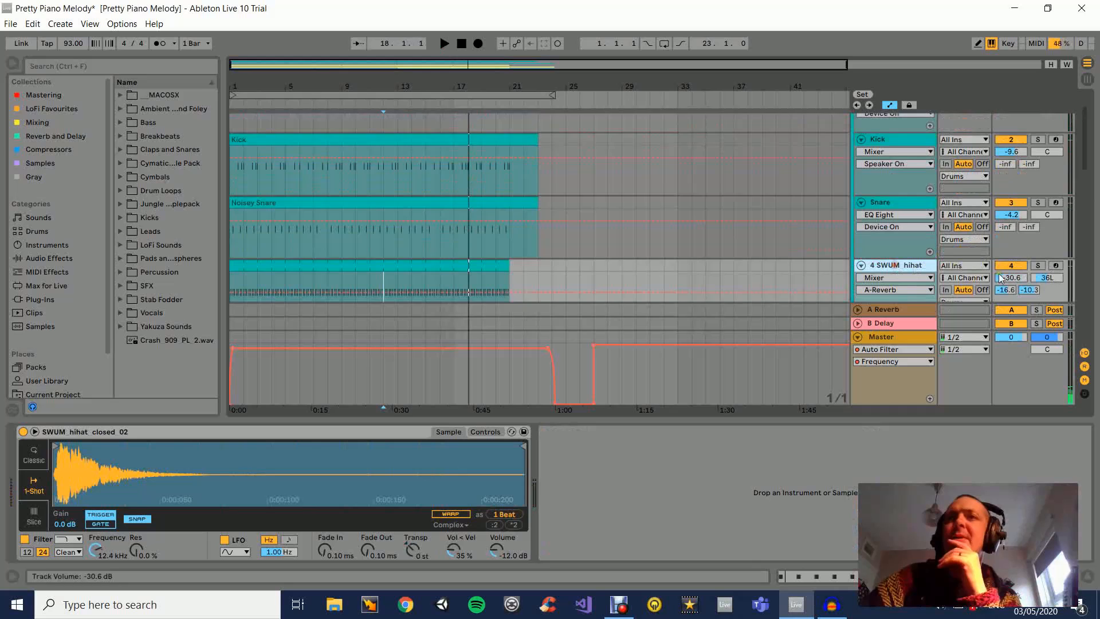
- Solo the KSHMR Hi Perc track, play it from bar 3, and stop playback
{"action": "scroll", "coordinate": [998, 273], "scroll_direction": "down", "scroll_amount": 3}
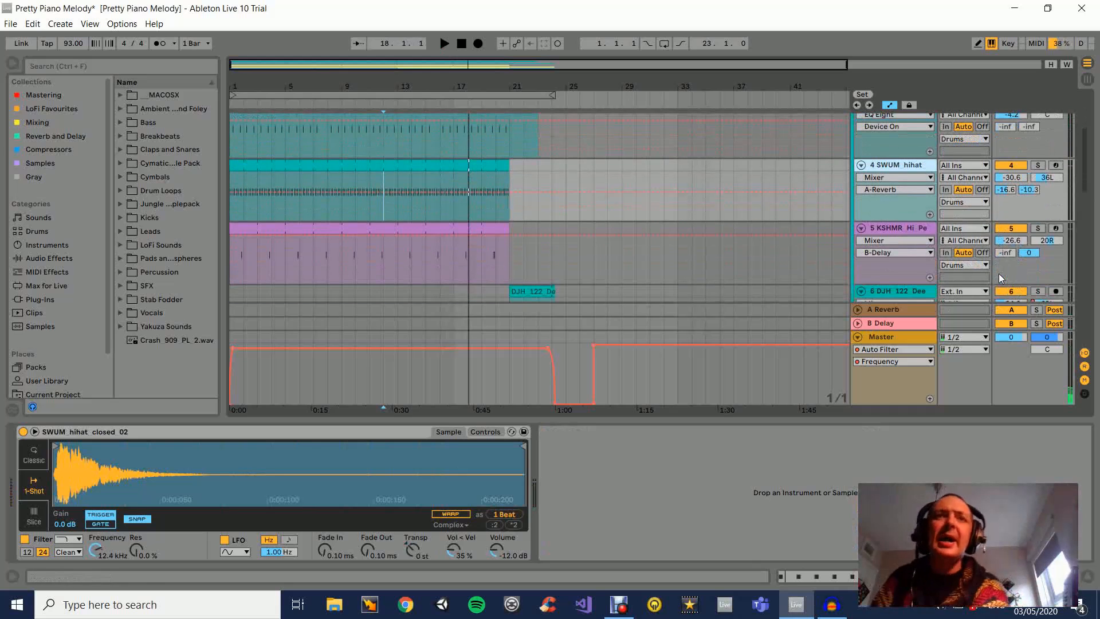
{"action": "left_click", "coordinate": [888, 228]}
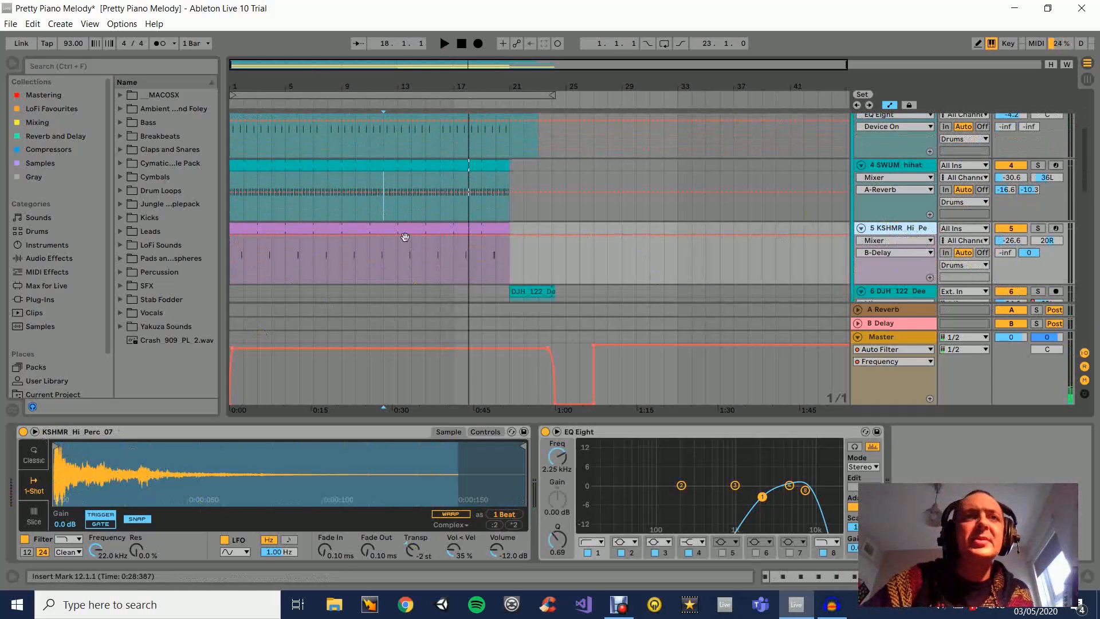
{"action": "left_click", "coordinate": [303, 225]}
{"action": "left_click", "coordinate": [1037, 228]}
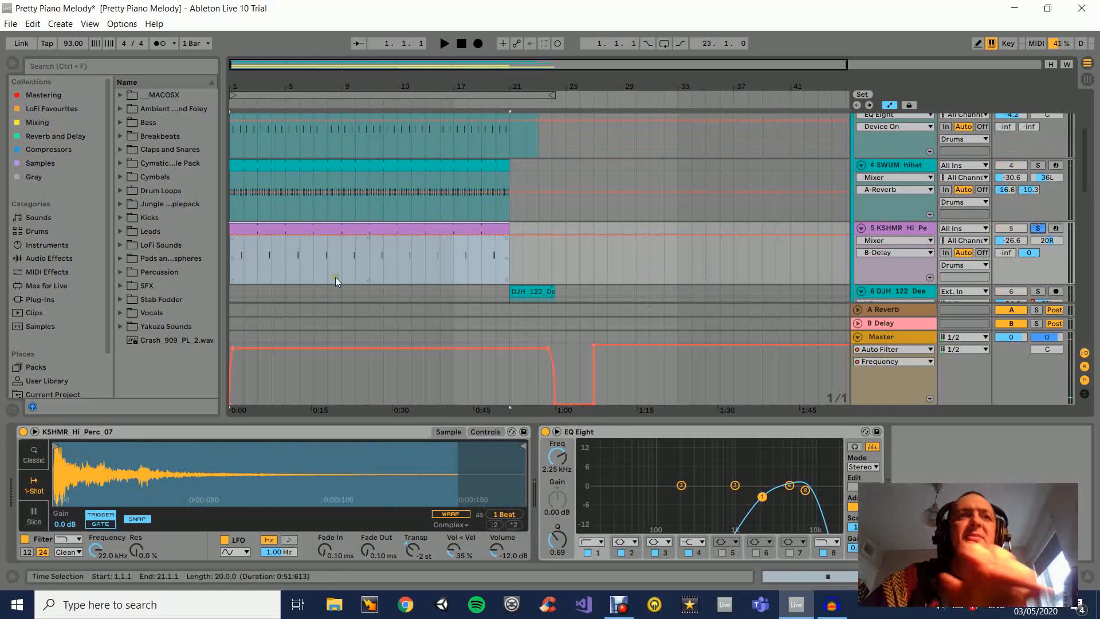
{"action": "left_click_drag", "start_coordinate": [266, 87], "coordinate": [327, 96]}
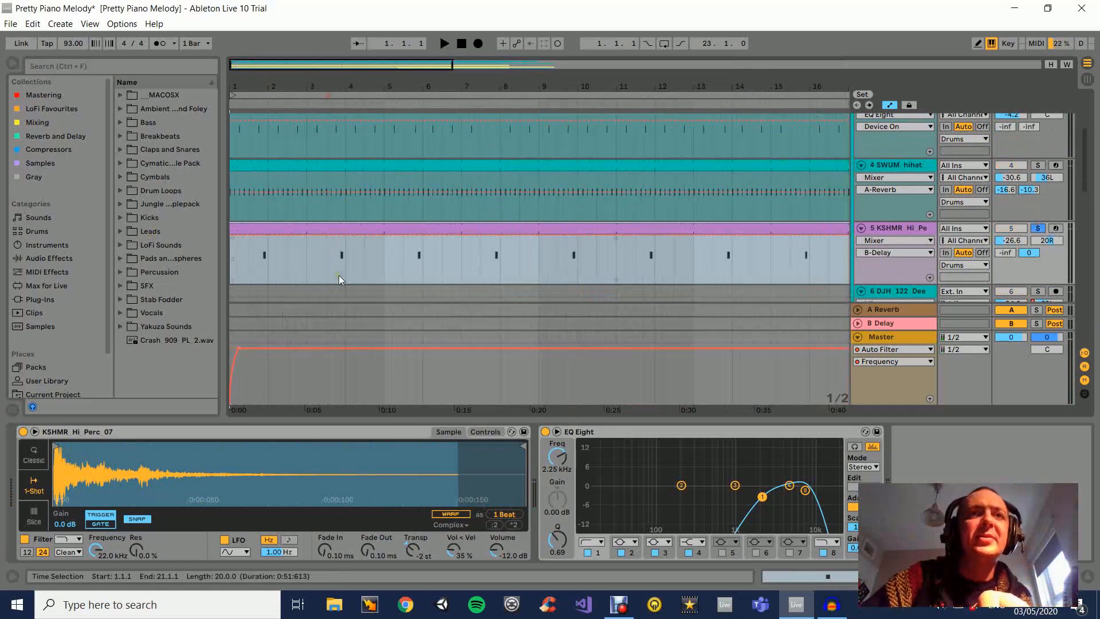
{"action": "left_click", "coordinate": [307, 265]}
{"action": "key", "text": "space"}
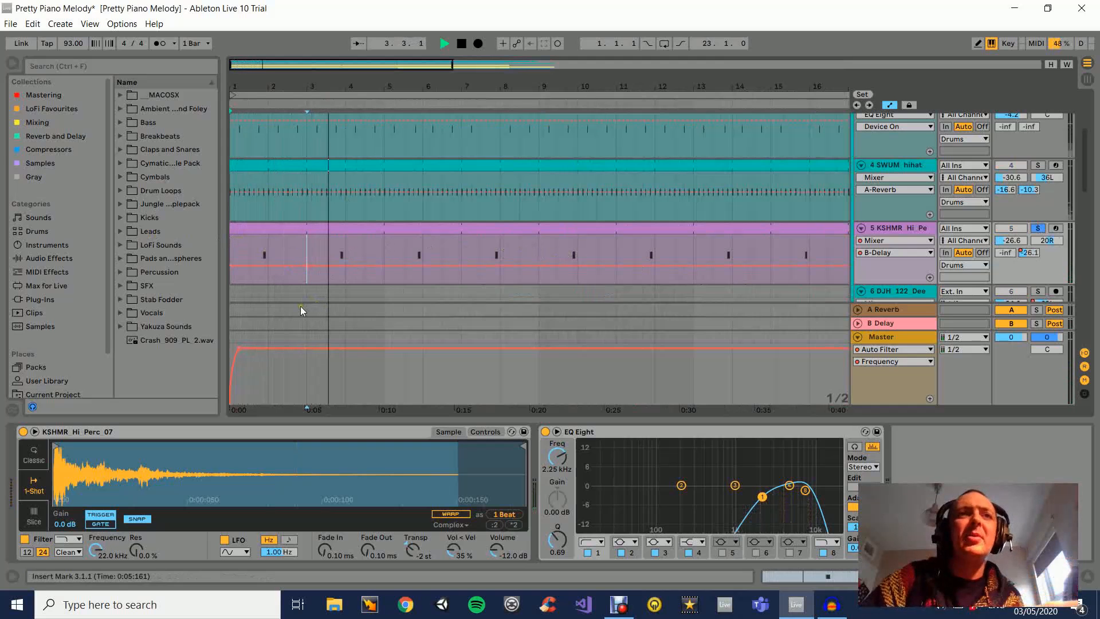
{"action": "key", "text": "space"}
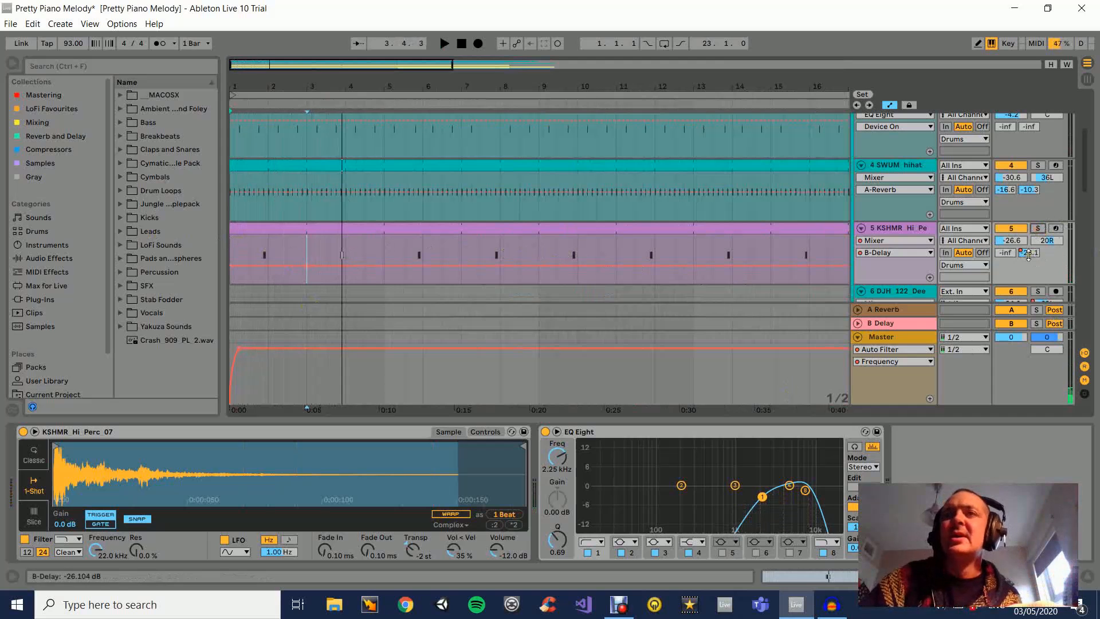
- Delete the B-Delay send automation on the KSHMR Hi Perc track
{"action": "left_click", "coordinate": [1036, 254]}
{"action": "left_click_drag", "start_coordinate": [658, 84], "coordinate": [659, 84]}
{"action": "right_click", "coordinate": [1031, 253]}
{"action": "left_click", "coordinate": [945, 260]}
{"action": "right_click", "coordinate": [1028, 253]}
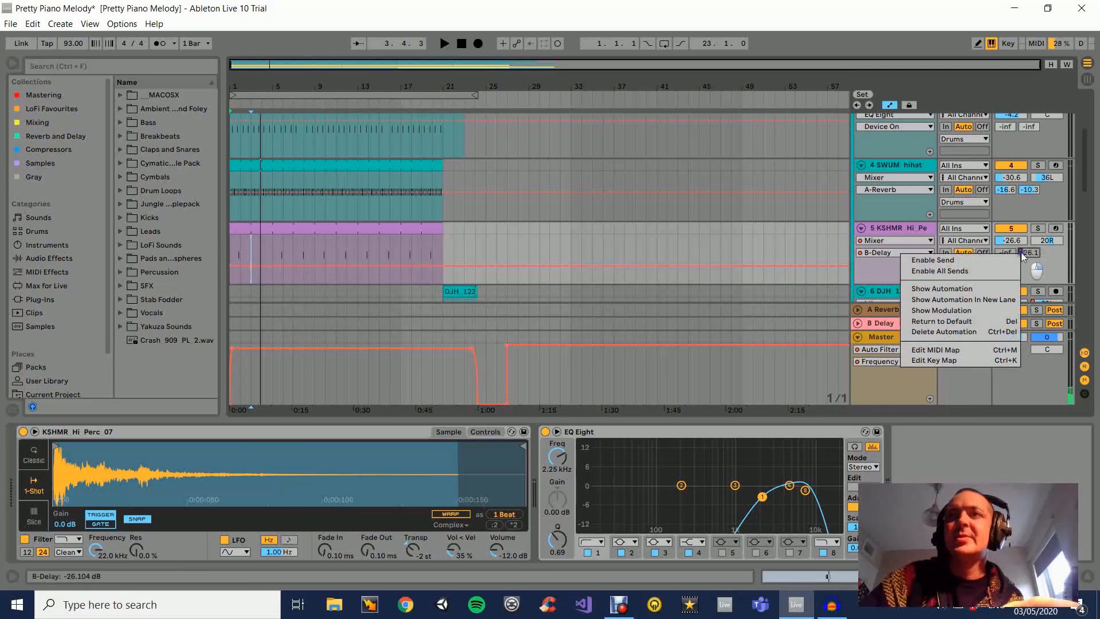
{"action": "left_click", "coordinate": [994, 262]}
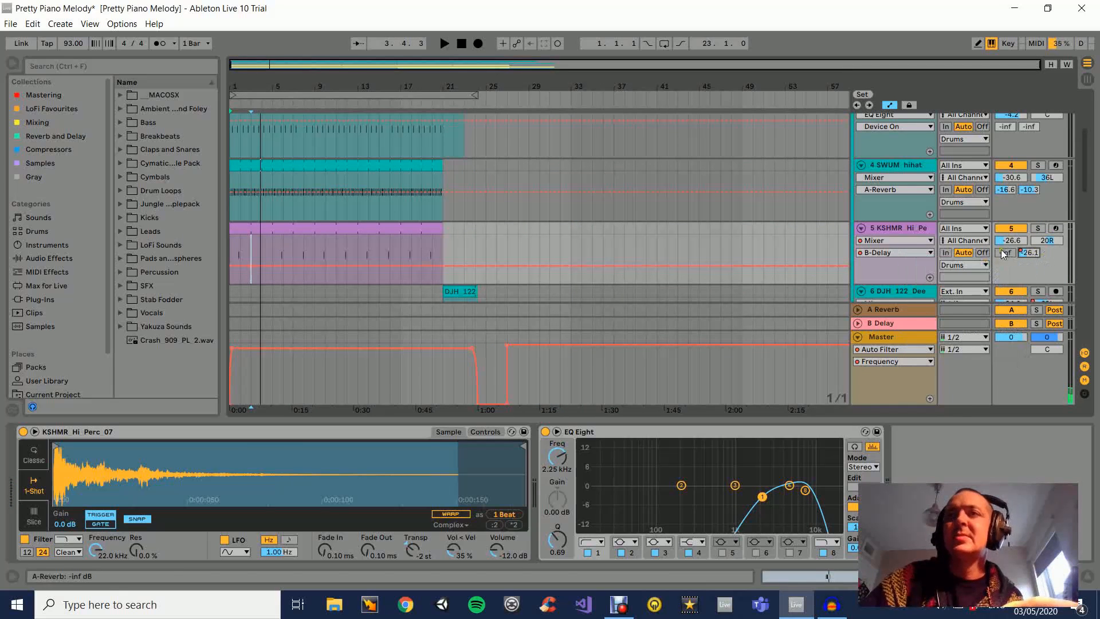
{"action": "right_click", "coordinate": [1012, 256]}
{"action": "left_click", "coordinate": [975, 259]}
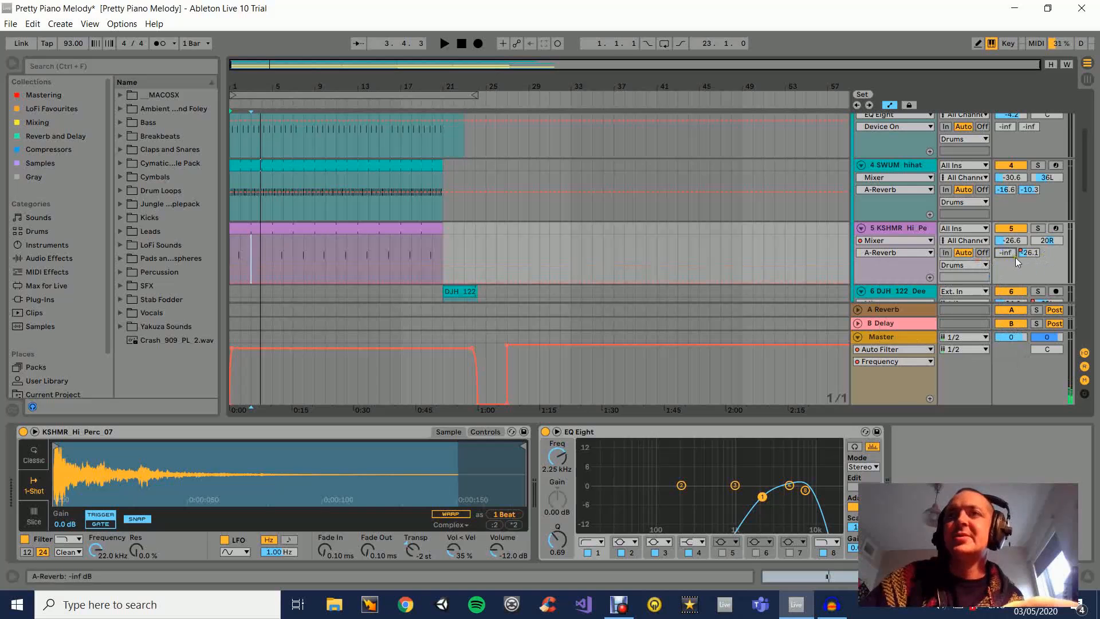
{"action": "left_click", "coordinate": [1030, 254]}
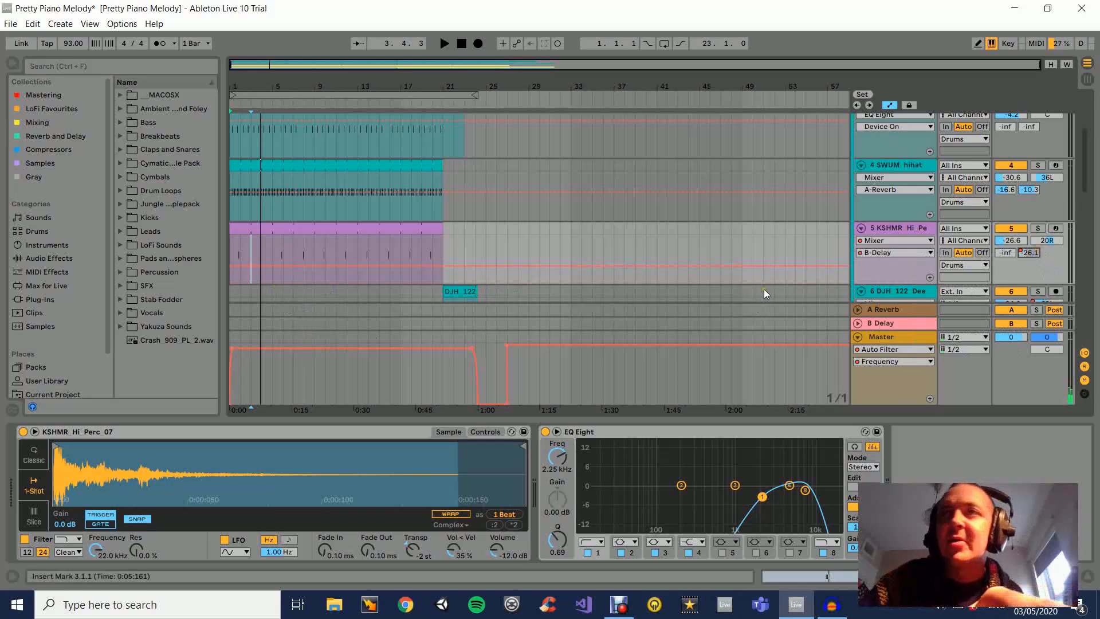
{"action": "right_click", "coordinate": [1031, 252]}
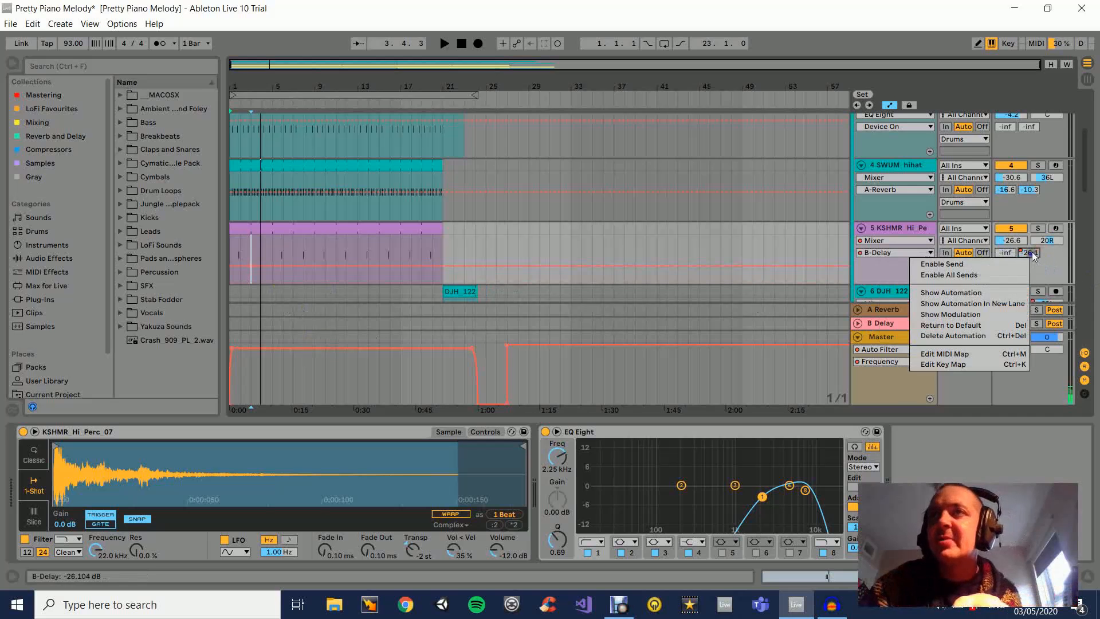
{"action": "left_click", "coordinate": [986, 337]}
- Solo the DJH 122 Deep track and audition its ride clip from bar 21
{"action": "scroll", "coordinate": [978, 279], "scroll_direction": "down", "scroll_amount": 3}
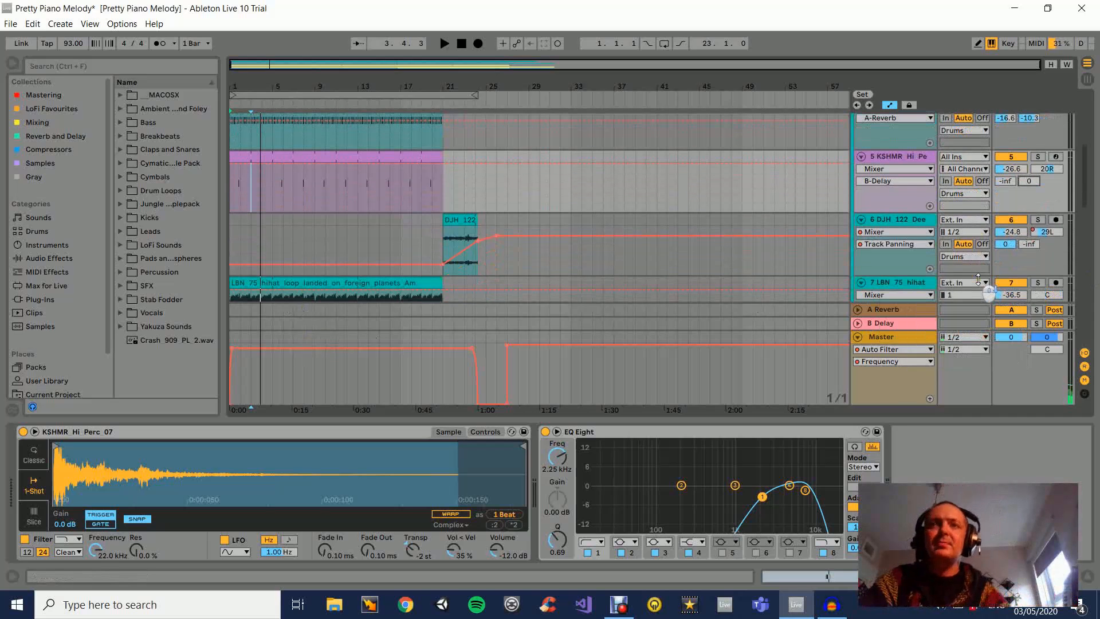
{"action": "left_click", "coordinate": [929, 220]}
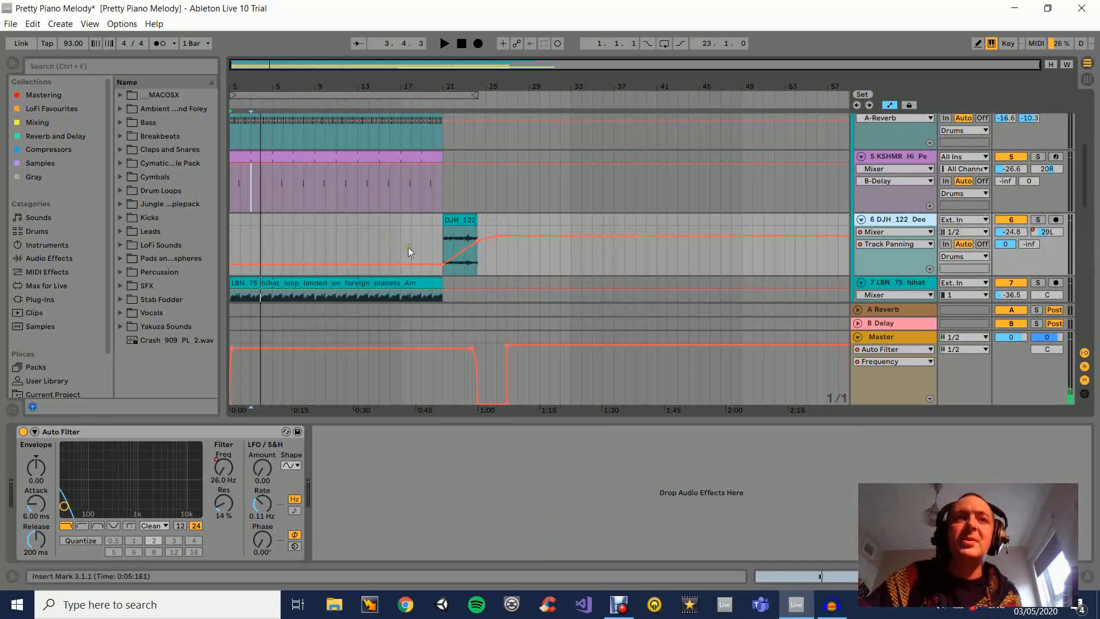
{"action": "left_click", "coordinate": [445, 246]}
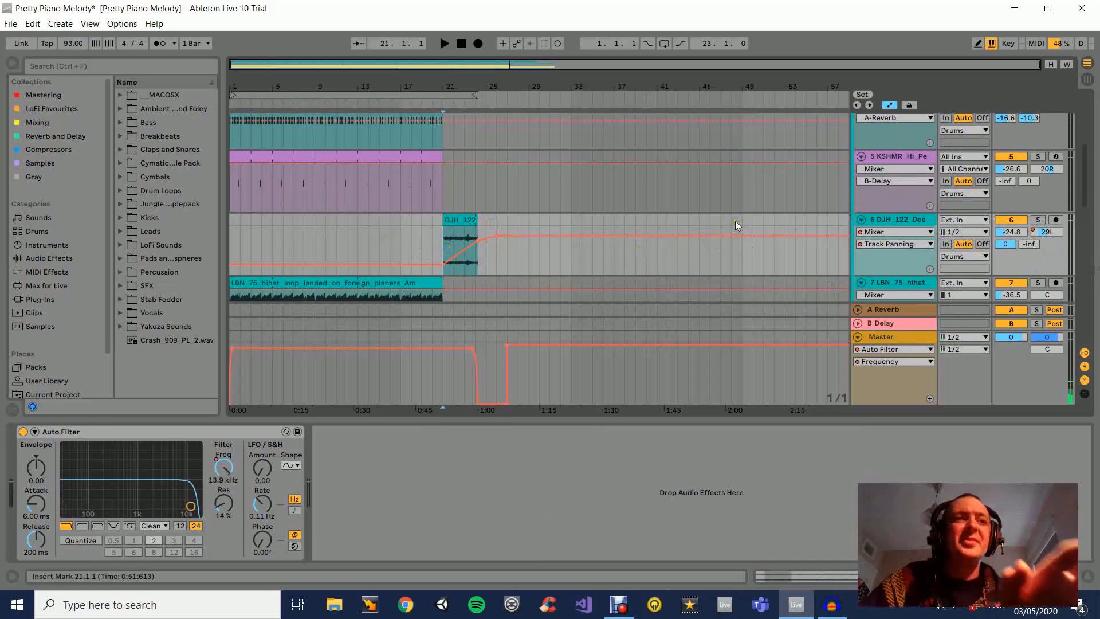
{"action": "left_click", "coordinate": [1038, 221]}
{"action": "key", "text": "space"}
{"action": "double_click", "coordinate": [463, 220]}
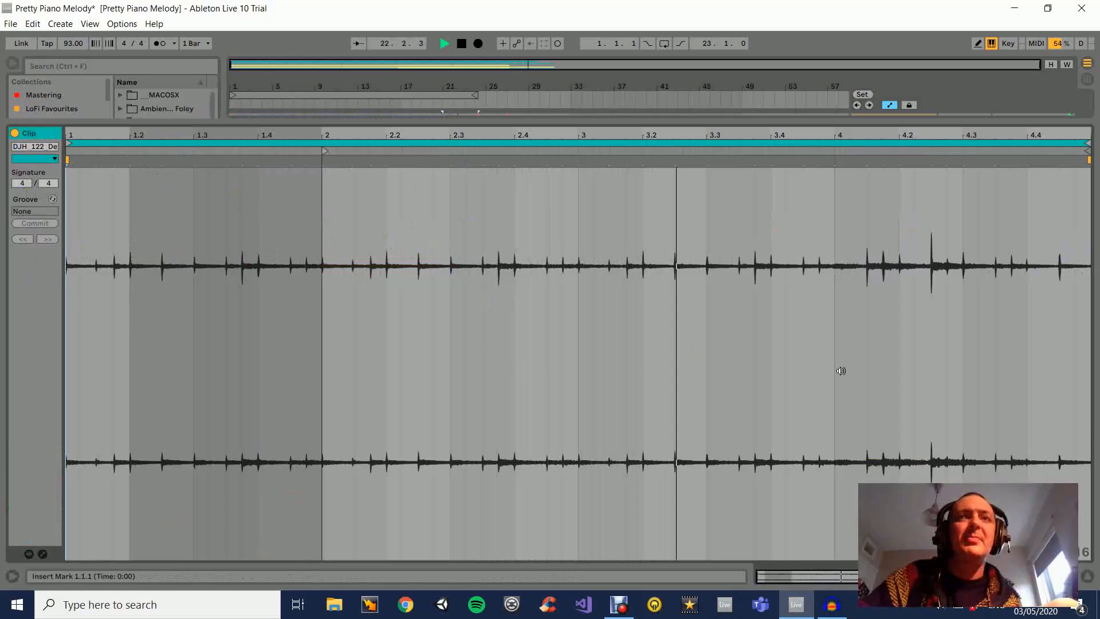
{"action": "left_click", "coordinate": [1087, 580]}
{"action": "key", "text": "space"}
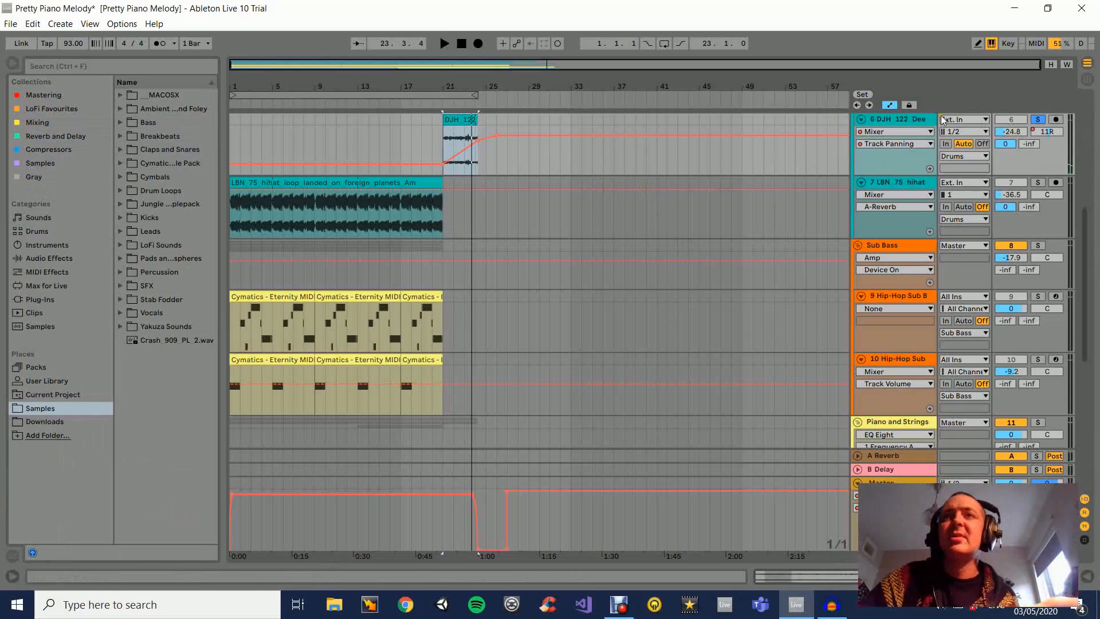
- Open the DJH 122 ride clip and show its sample settings
{"action": "double_click", "coordinate": [916, 118]}
{"action": "double_click", "coordinate": [465, 121]}
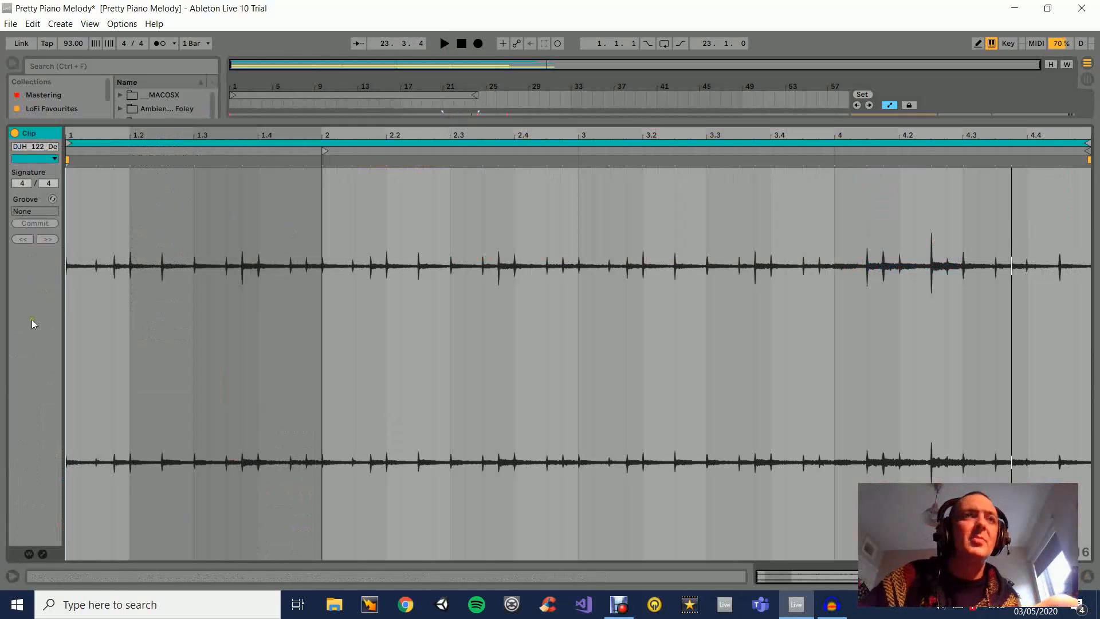
{"action": "left_click", "coordinate": [31, 554]}
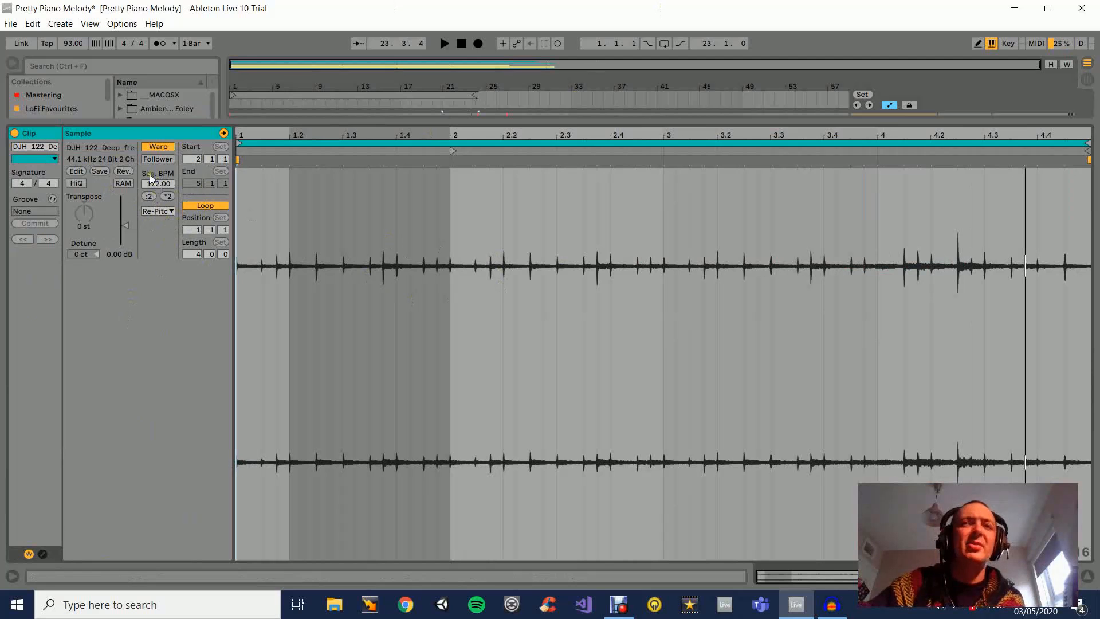
- Try the Beats warp mode on the DJH 122 ride clip and audition it
{"action": "left_click", "coordinate": [163, 212]}
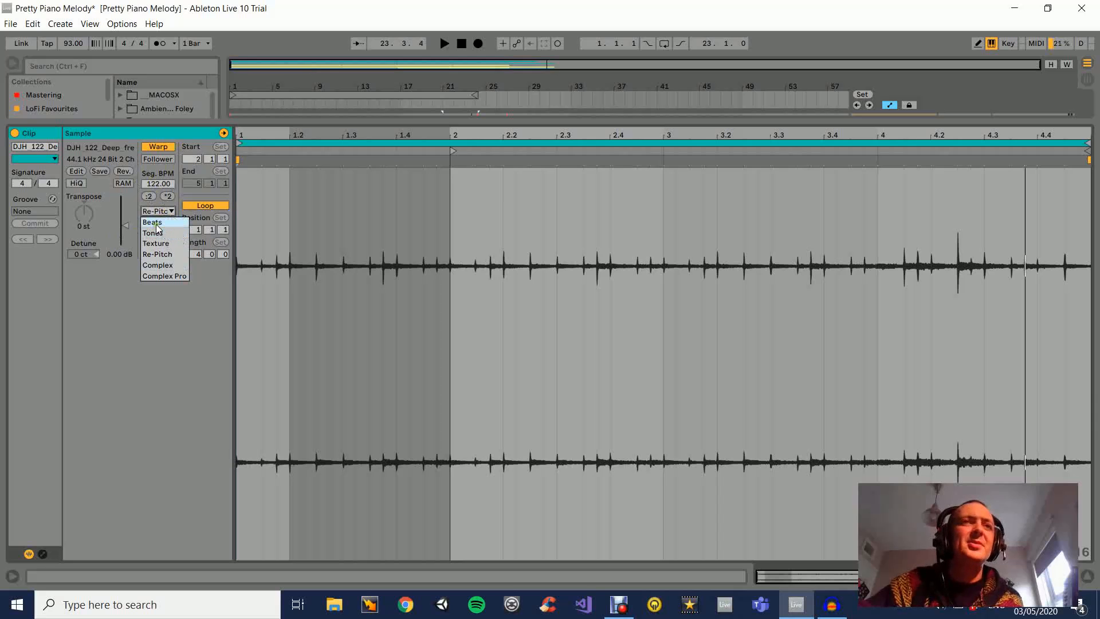
{"action": "left_click", "coordinate": [153, 223]}
{"action": "key", "text": "space"}
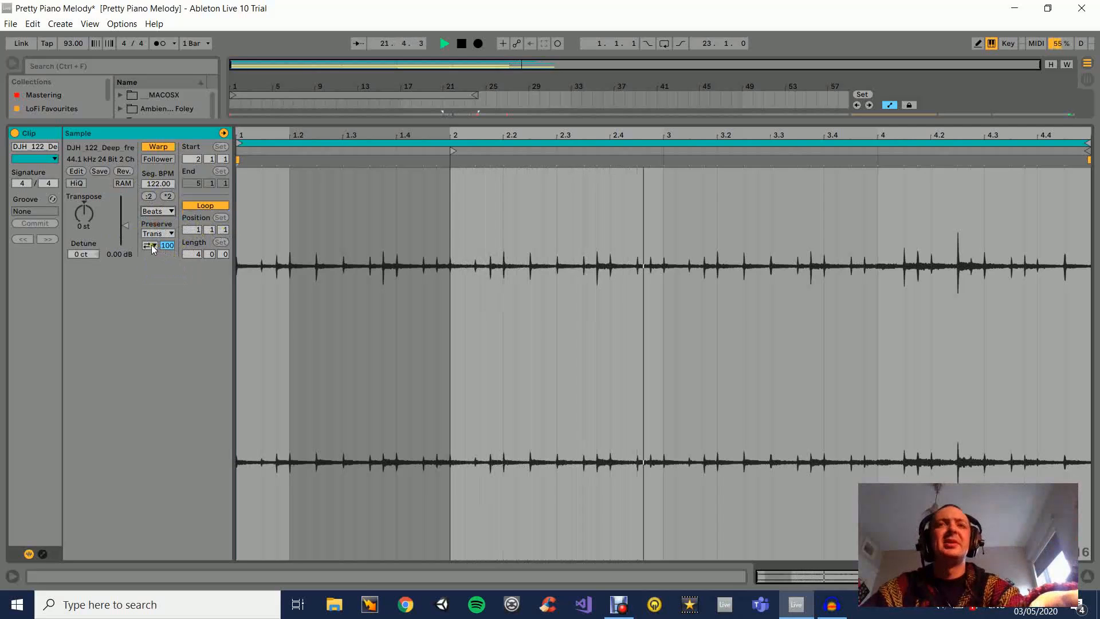
{"action": "key", "text": "space"}
- Try the Tones warp mode on the ride clip and vary its Grain Size during playback
{"action": "left_click", "coordinate": [158, 211]}
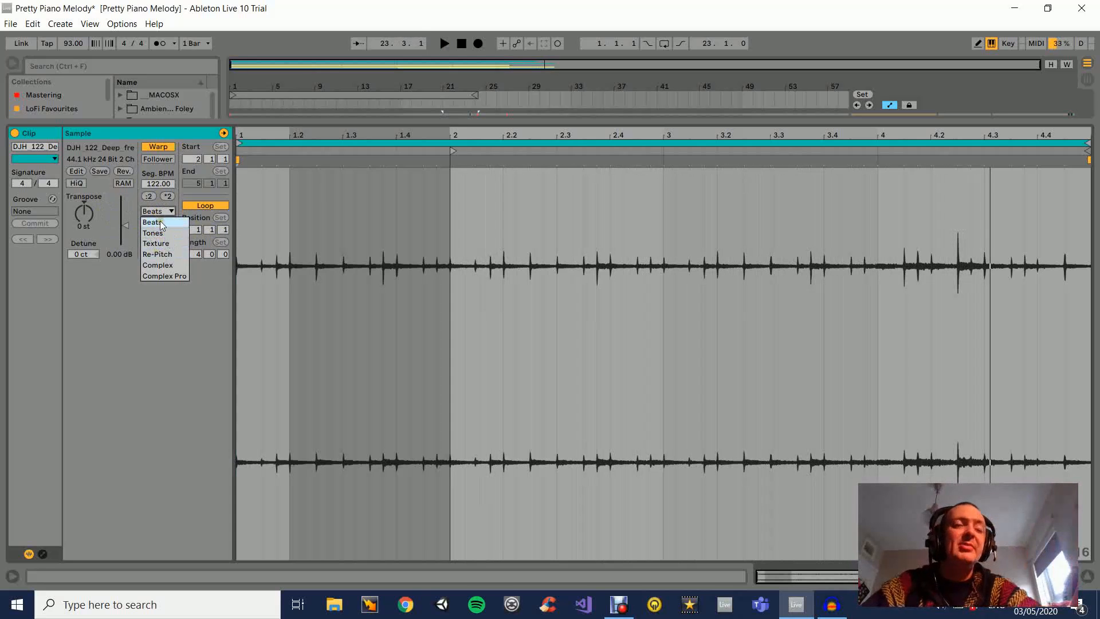
{"action": "left_click", "coordinate": [161, 208]}
{"action": "left_click", "coordinate": [164, 211]}
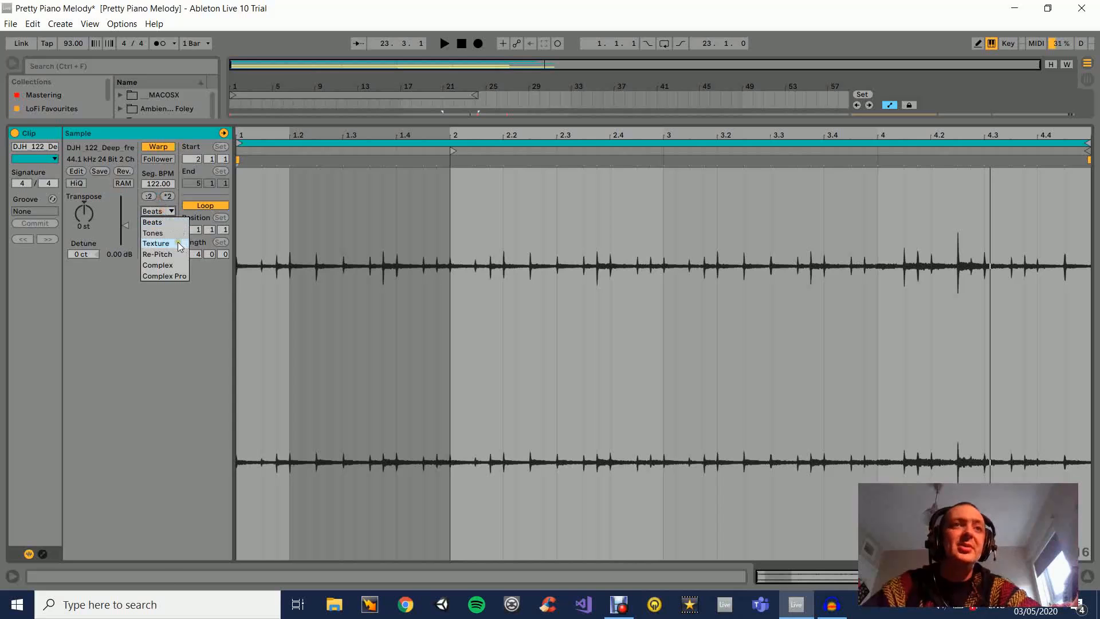
{"action": "left_click", "coordinate": [163, 222]}
{"action": "key", "text": "space"}
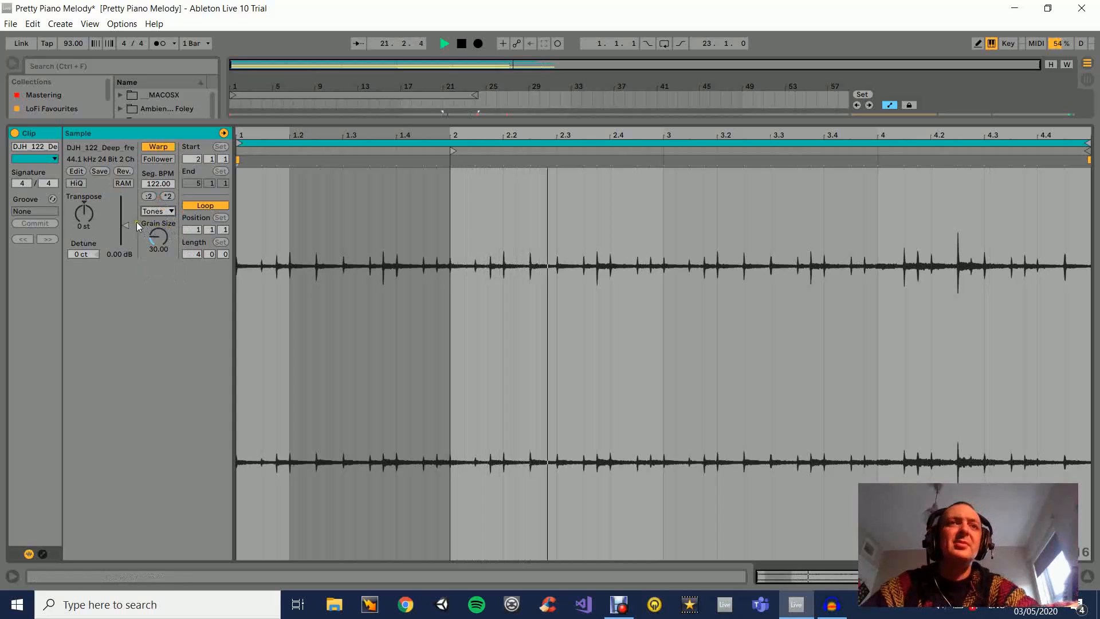
{"action": "left_click_drag", "start_coordinate": [156, 245], "coordinate": [156, 236]}
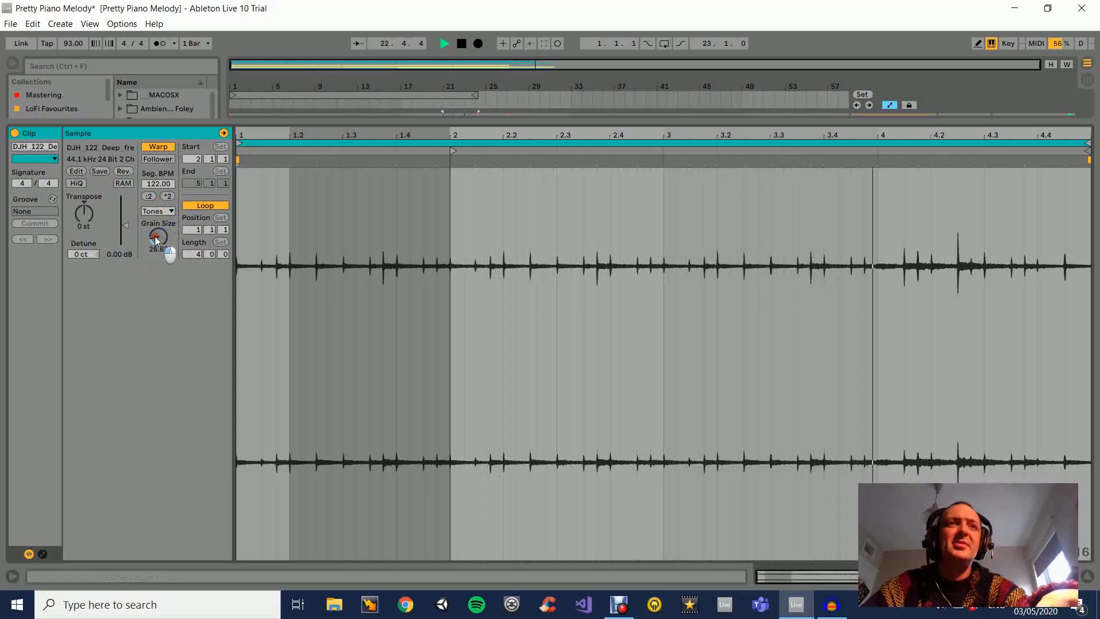
- Set the ride clip's warp mode to Texture, audition it, and return to the arrangement
{"action": "left_click", "coordinate": [168, 211]}
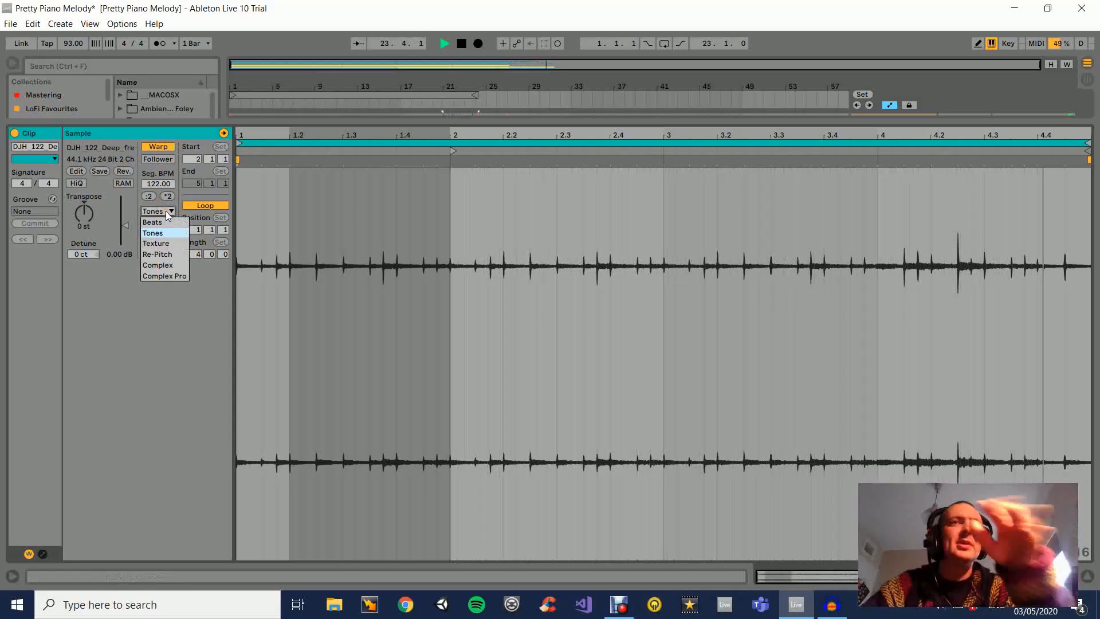
{"action": "left_click", "coordinate": [170, 245]}
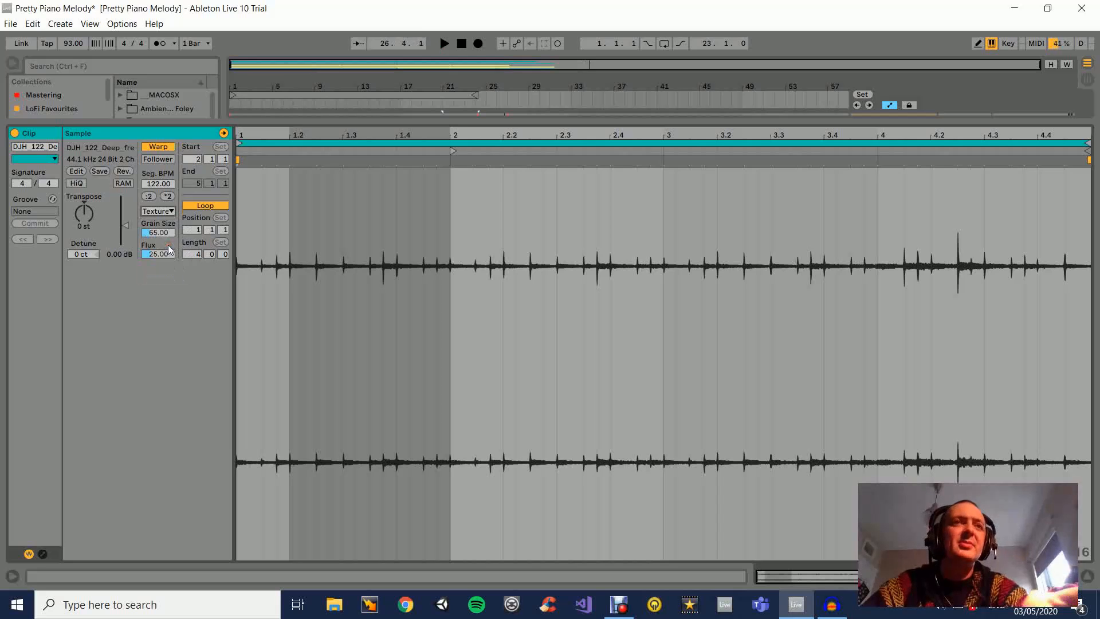
{"action": "key", "text": "space"}
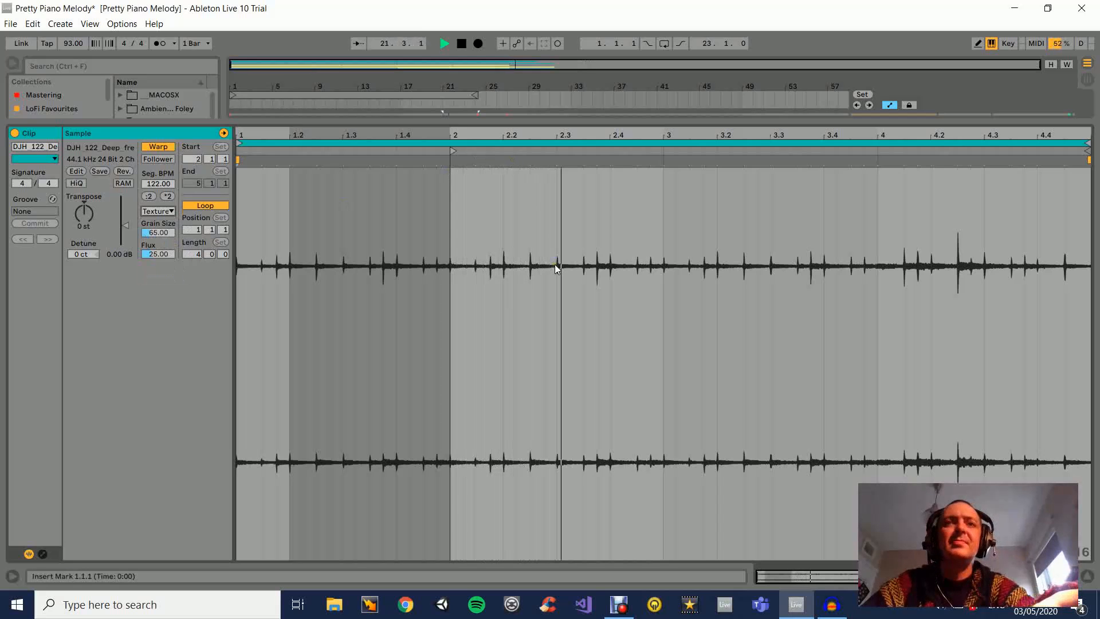
{"action": "left_click", "coordinate": [1087, 576]}
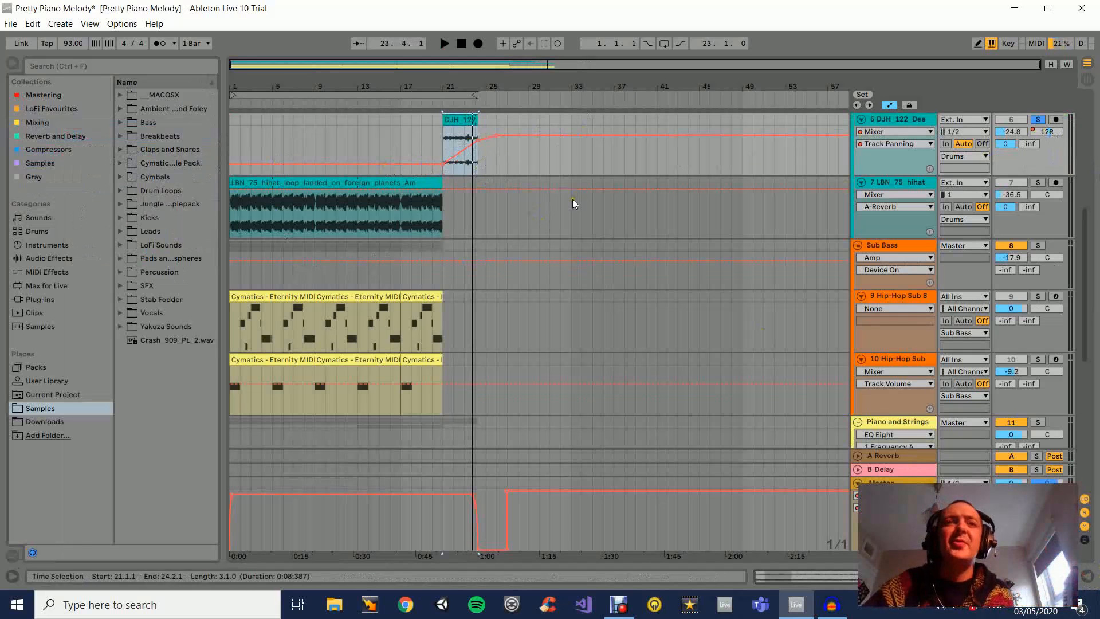
- Open the DJH 122 track's device chain and examine the Master's Auto Filter frequency automation around bars 23 to 24
{"action": "scroll", "coordinate": [572, 202], "scroll_direction": "up", "scroll_amount": 2}
{"action": "double_click", "coordinate": [898, 178]}
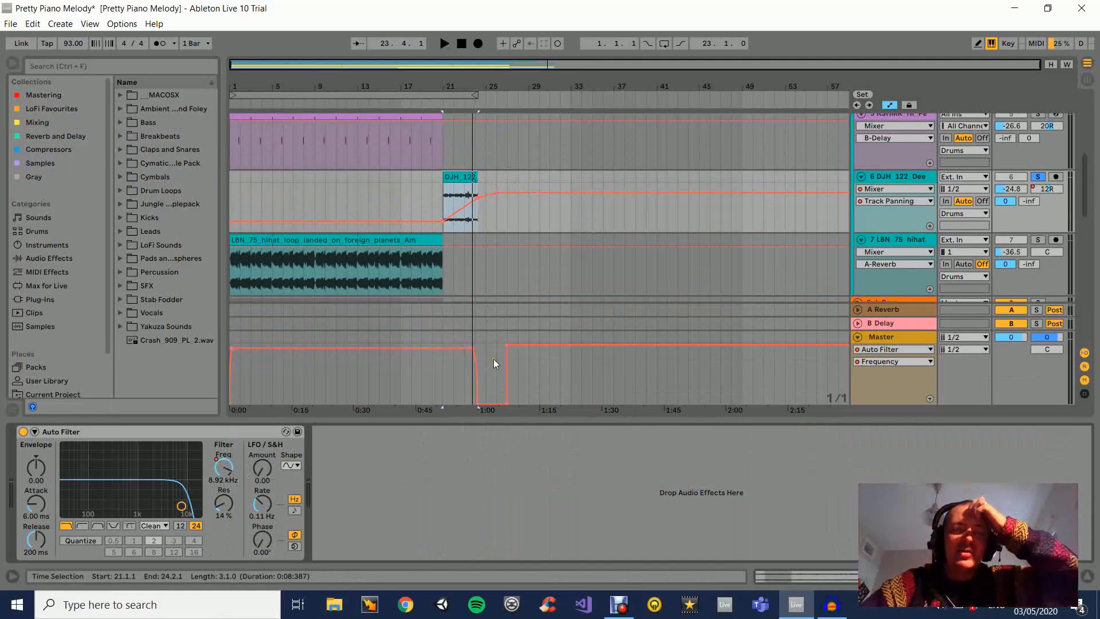
{"action": "left_click_drag", "start_coordinate": [484, 86], "coordinate": [812, 86]}
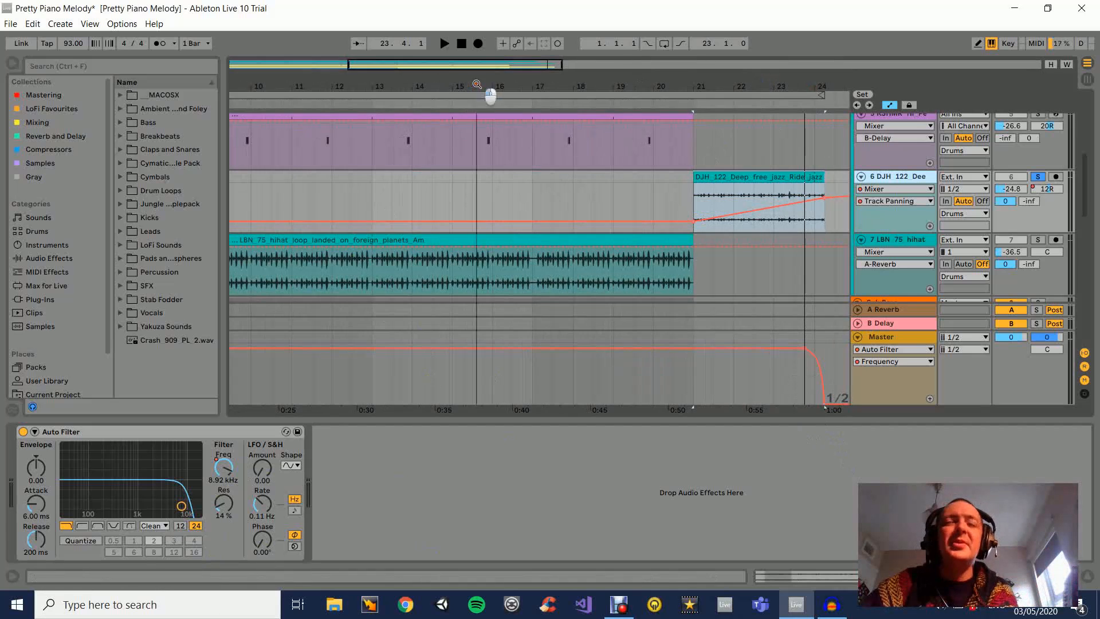
{"action": "left_click_drag", "start_coordinate": [477, 85], "coordinate": [489, 93]}
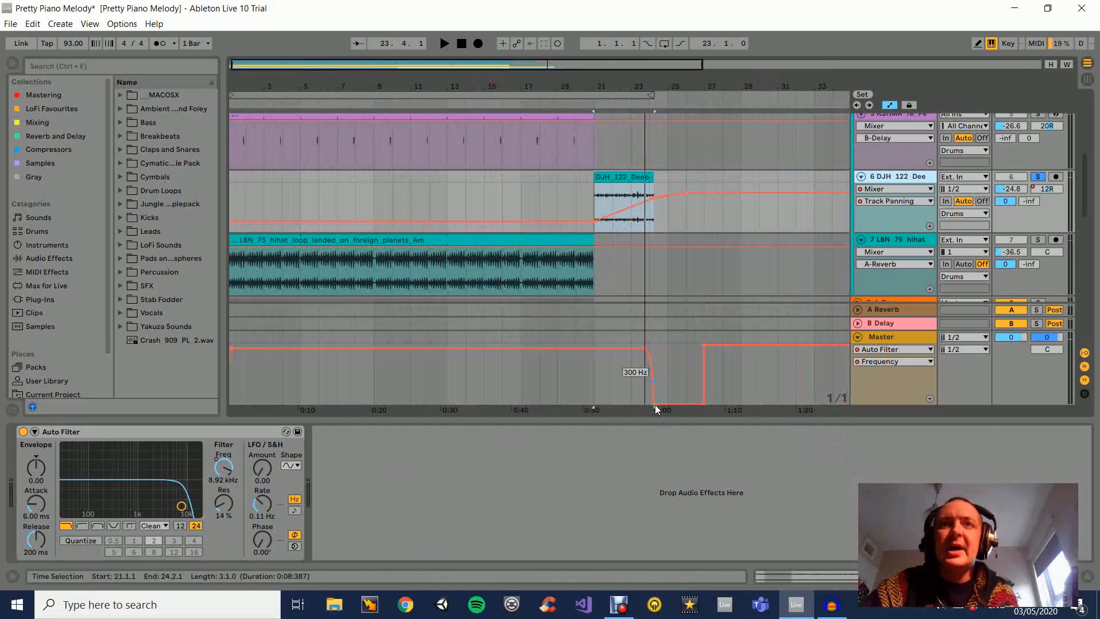
{"action": "left_click_drag", "start_coordinate": [660, 86], "coordinate": [667, 123]}
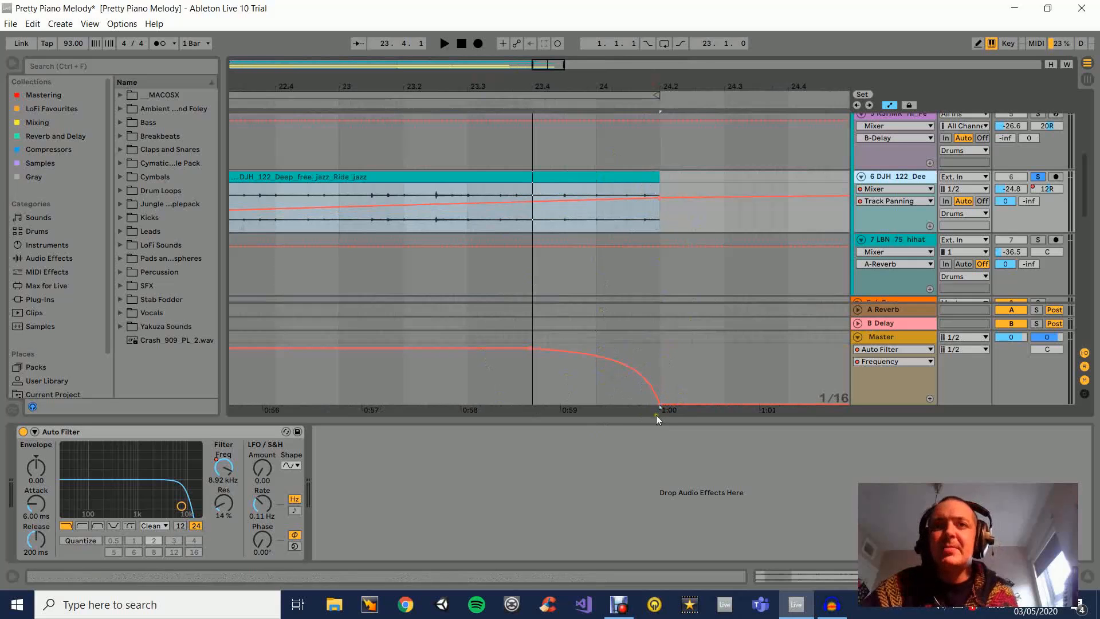
{"action": "left_click", "coordinate": [652, 81]}
{"action": "left_click_drag", "start_coordinate": [652, 81], "coordinate": [657, 34]}
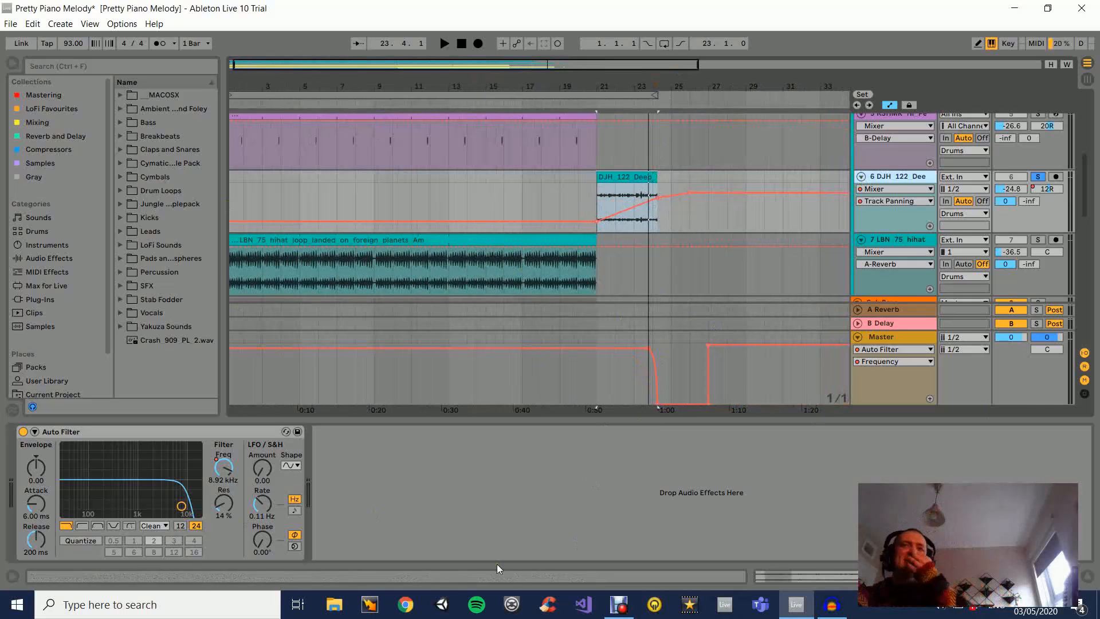
{"action": "left_click_drag", "start_coordinate": [579, 67], "coordinate": [587, 50]}
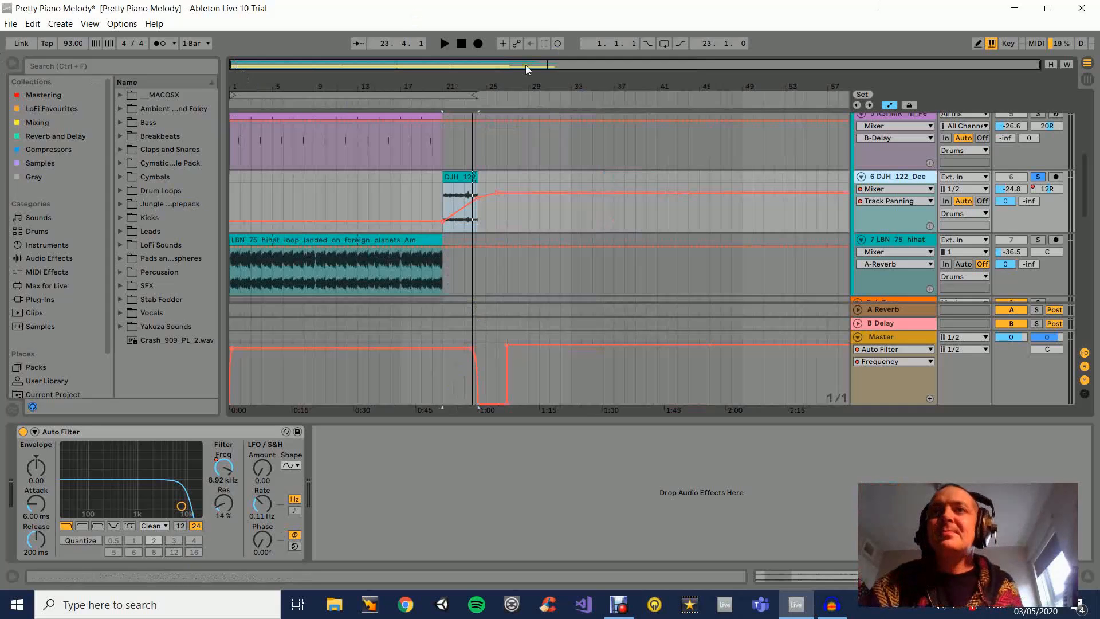
{"action": "scroll", "coordinate": [565, 163], "scroll_direction": "down", "scroll_amount": 3}
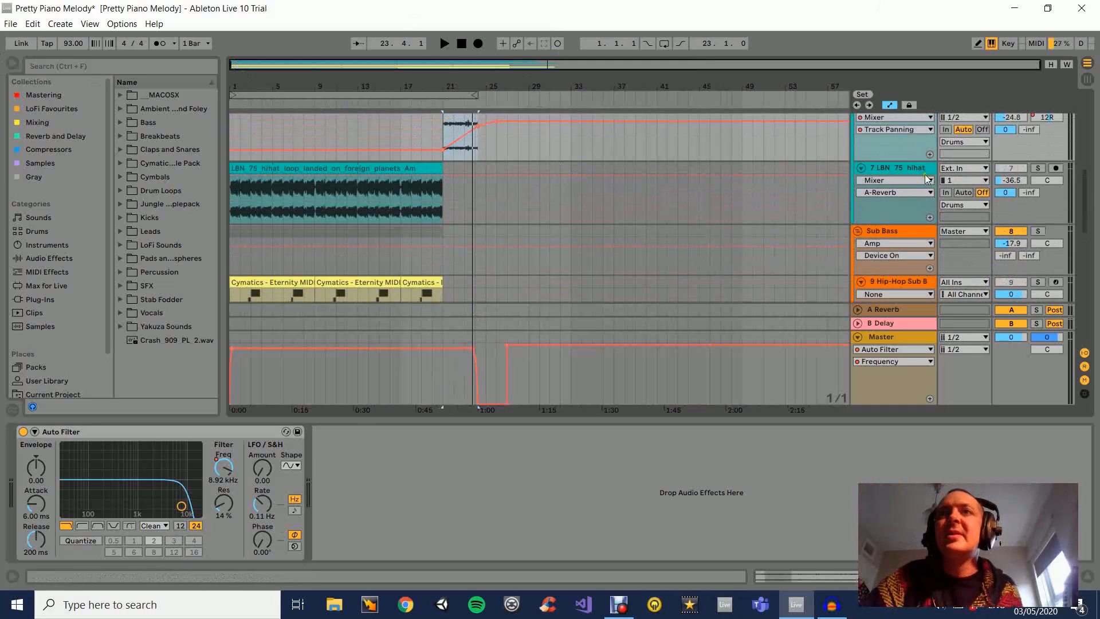
- Solo the LBN 75 hihat track in place of the DJH 122 ride and play its loop from bar 4
{"action": "left_click", "coordinate": [922, 169]}
{"action": "scroll", "coordinate": [1027, 177], "scroll_direction": "up", "scroll_amount": 2}
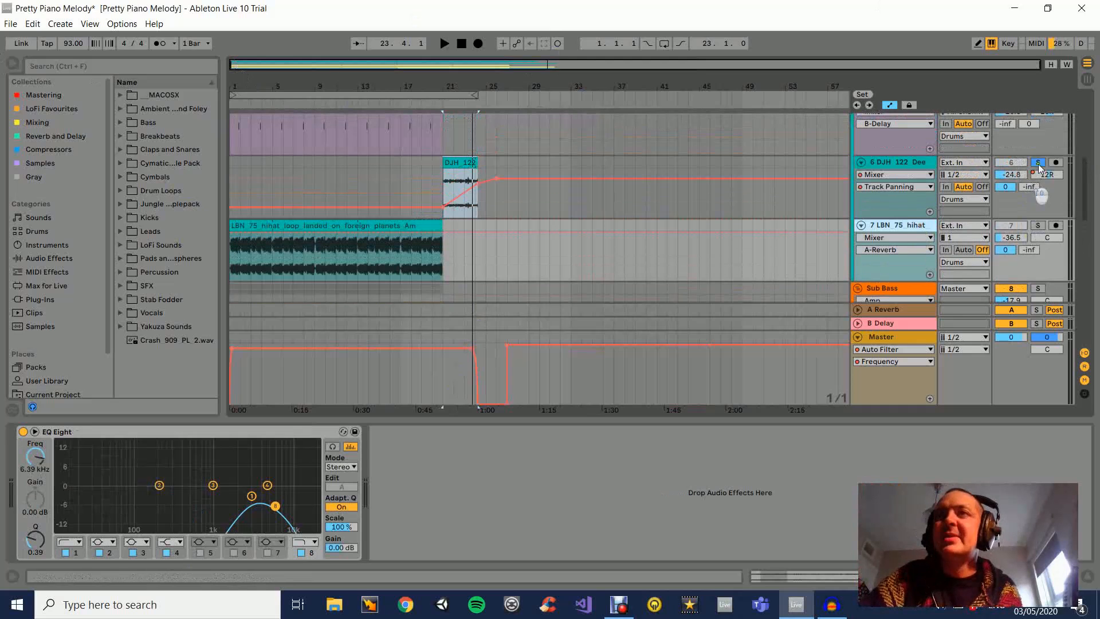
{"action": "left_click", "coordinate": [1037, 161]}
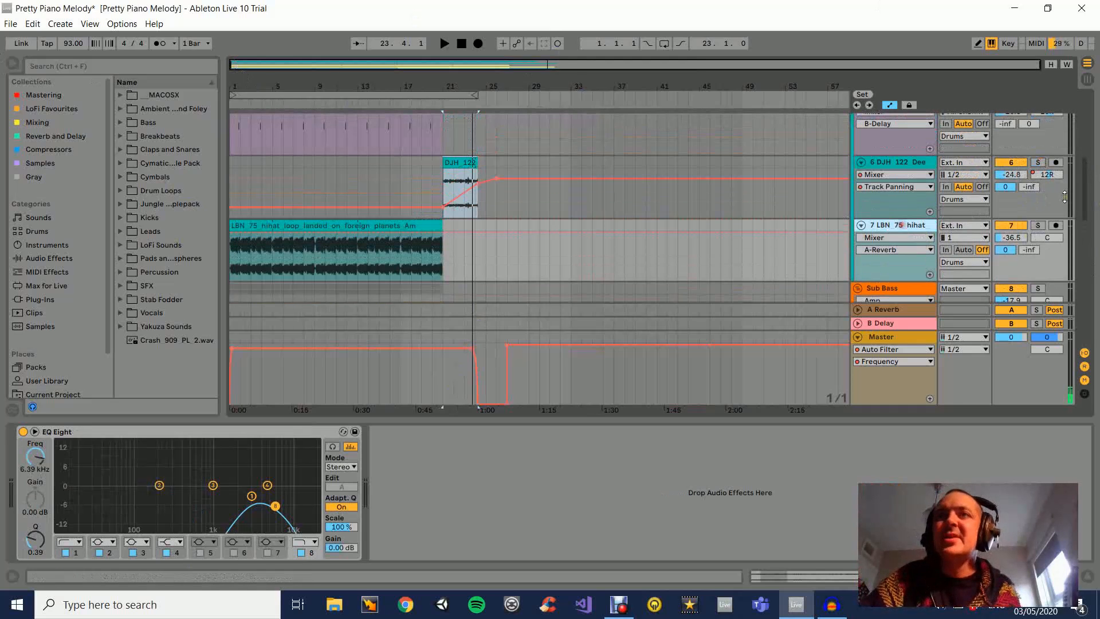
{"action": "left_click", "coordinate": [1041, 224]}
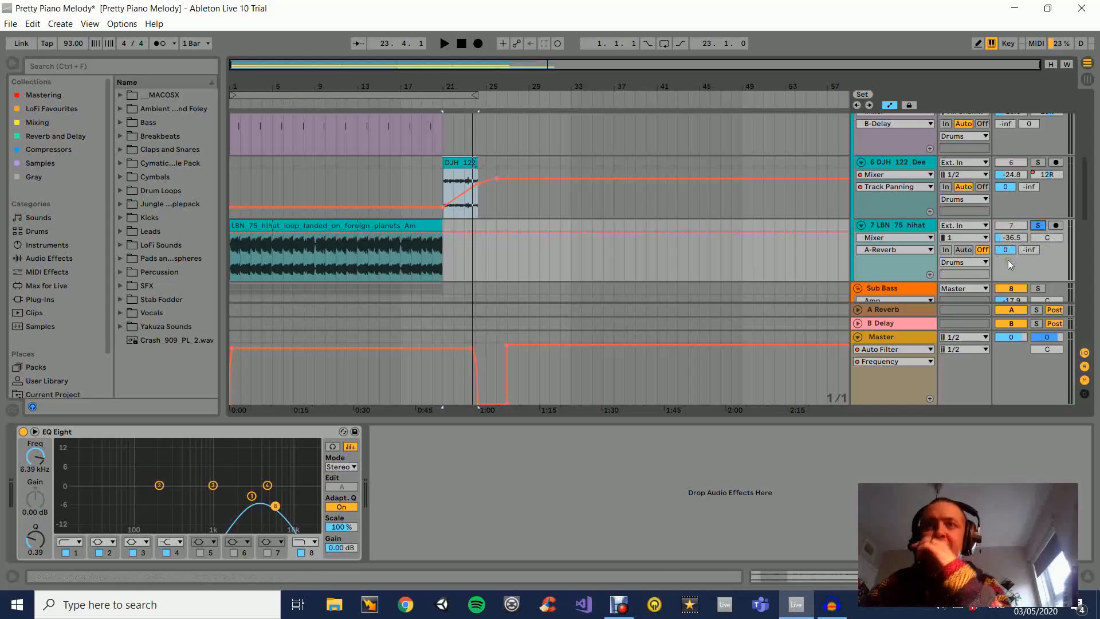
{"action": "left_click", "coordinate": [262, 246]}
{"action": "key", "text": "space"}
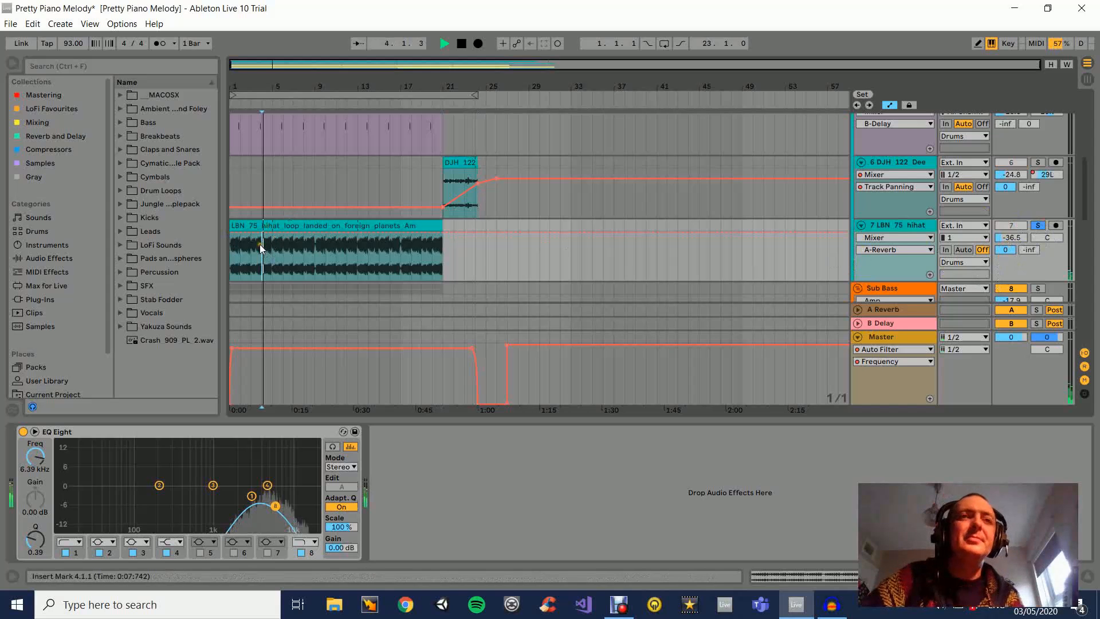
- Compare the soloed LBN 75 hihat loop with its EQ Eight bypassed and re-enabled during playback, and select the loop clip
{"action": "left_click", "coordinate": [277, 507]}
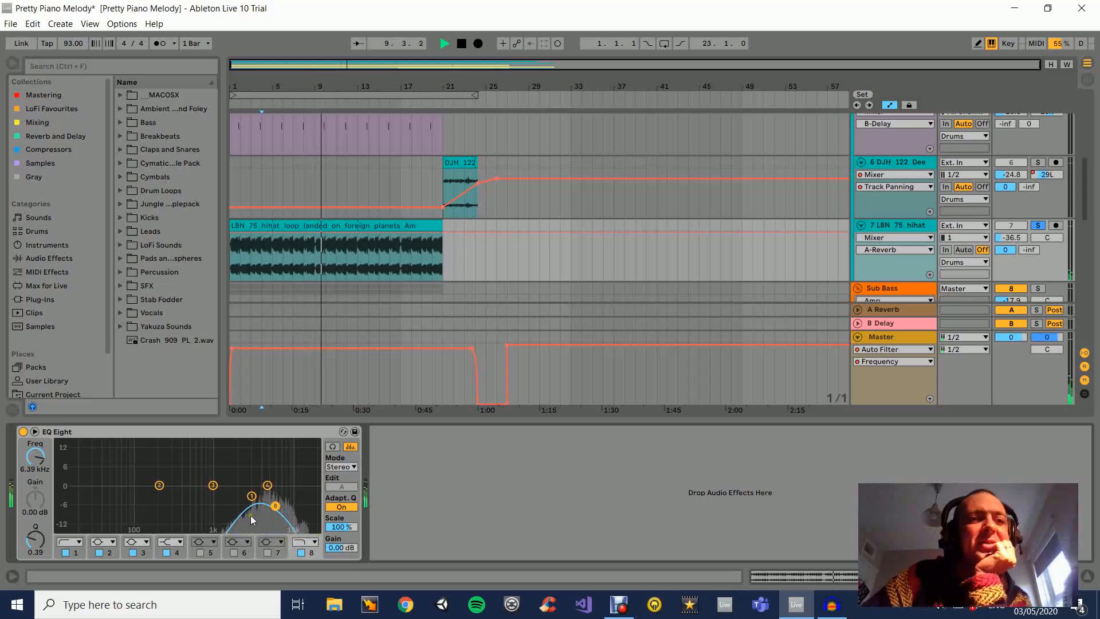
{"action": "left_click", "coordinate": [23, 432]}
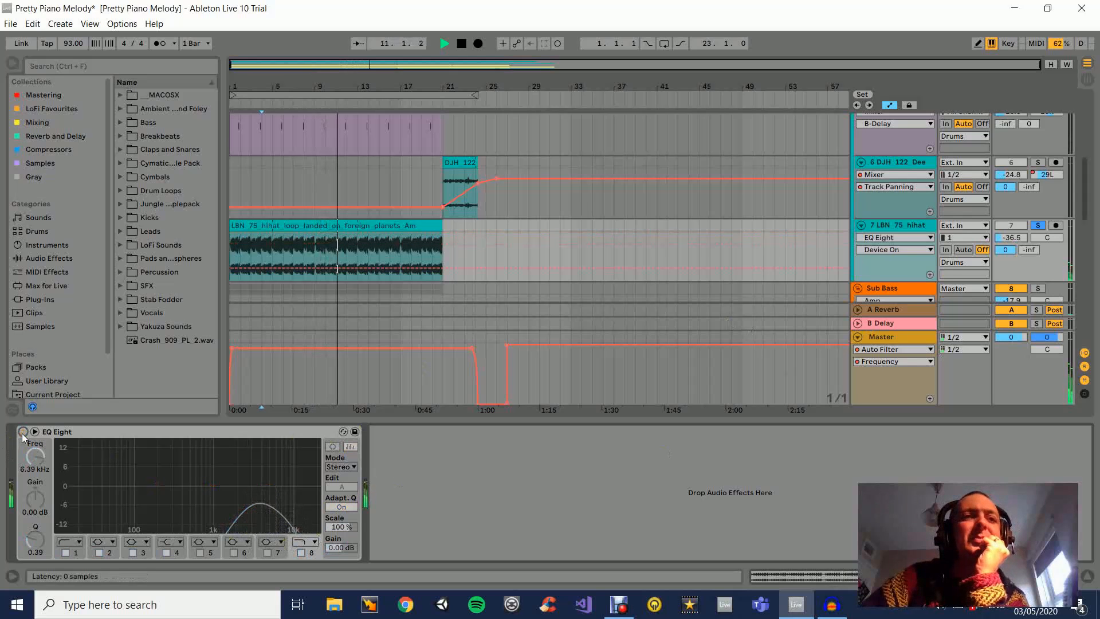
{"action": "left_click", "coordinate": [23, 433]}
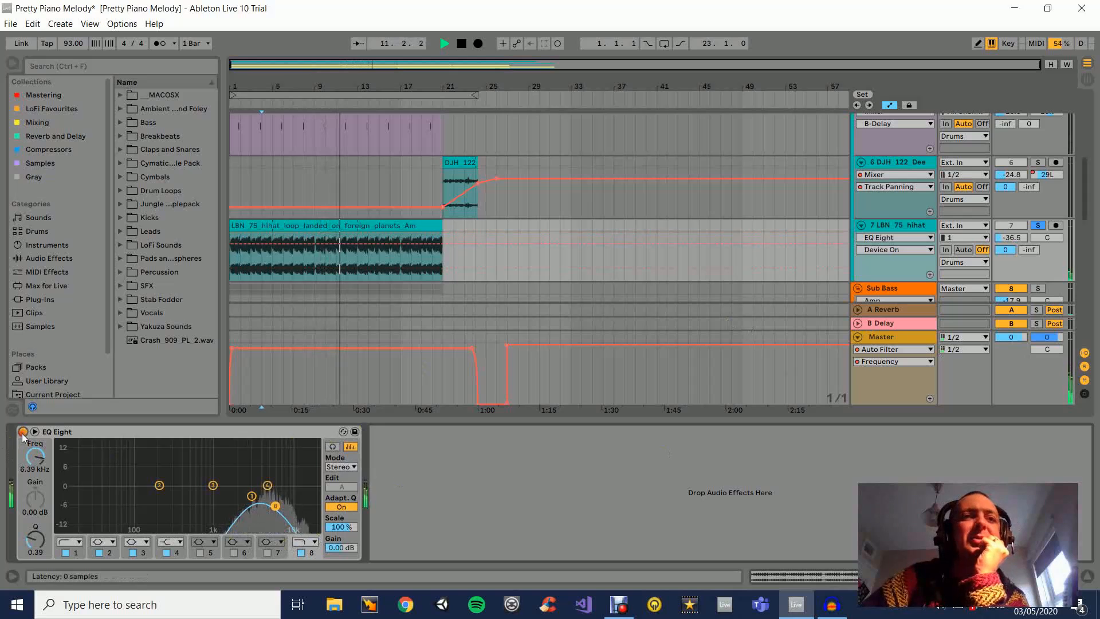
{"action": "left_click", "coordinate": [881, 224]}
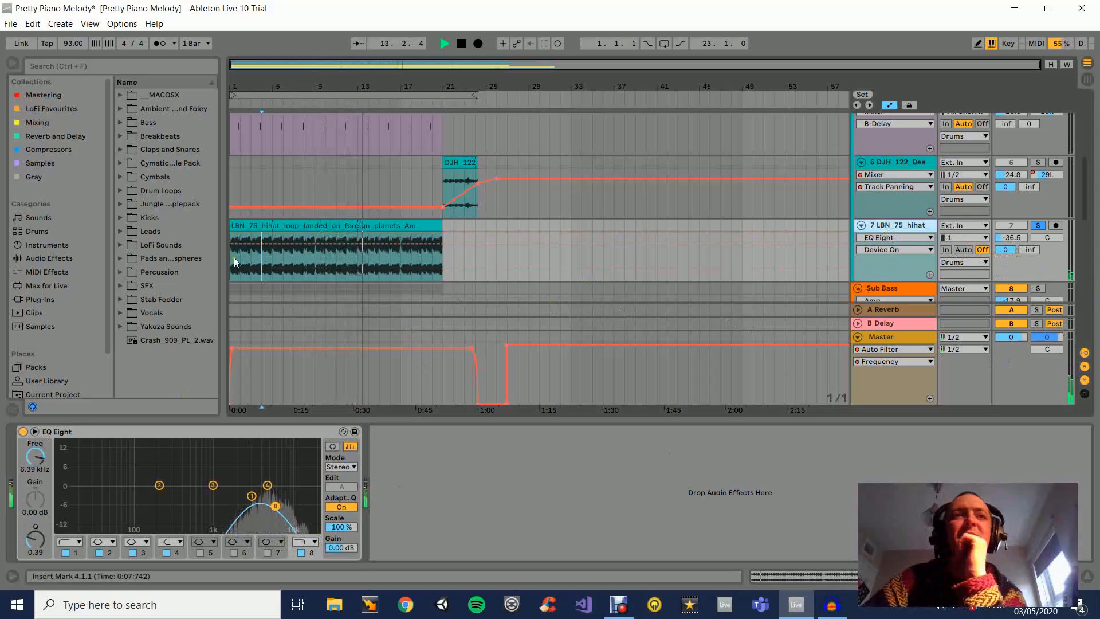
{"action": "left_click", "coordinate": [373, 225]}
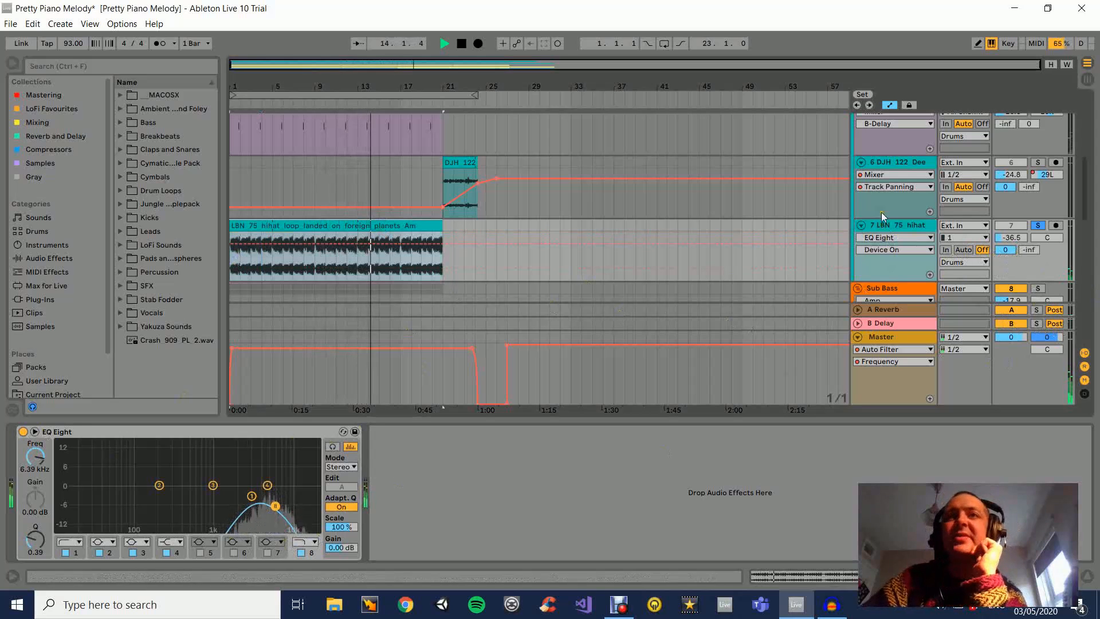
{"action": "left_click", "coordinate": [909, 224]}
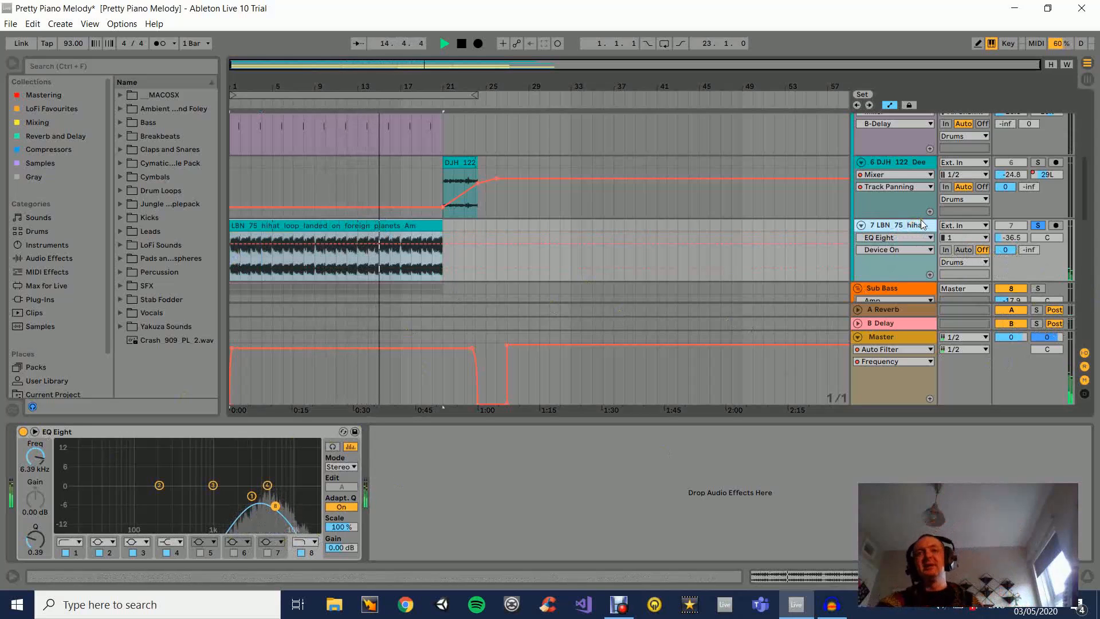
- Unsolo the LBN 75 hihat track, hear it within the full mix, and stop playback
{"action": "left_click", "coordinate": [1037, 225]}
{"action": "scroll", "coordinate": [504, 200], "scroll_direction": "up", "scroll_amount": 8}
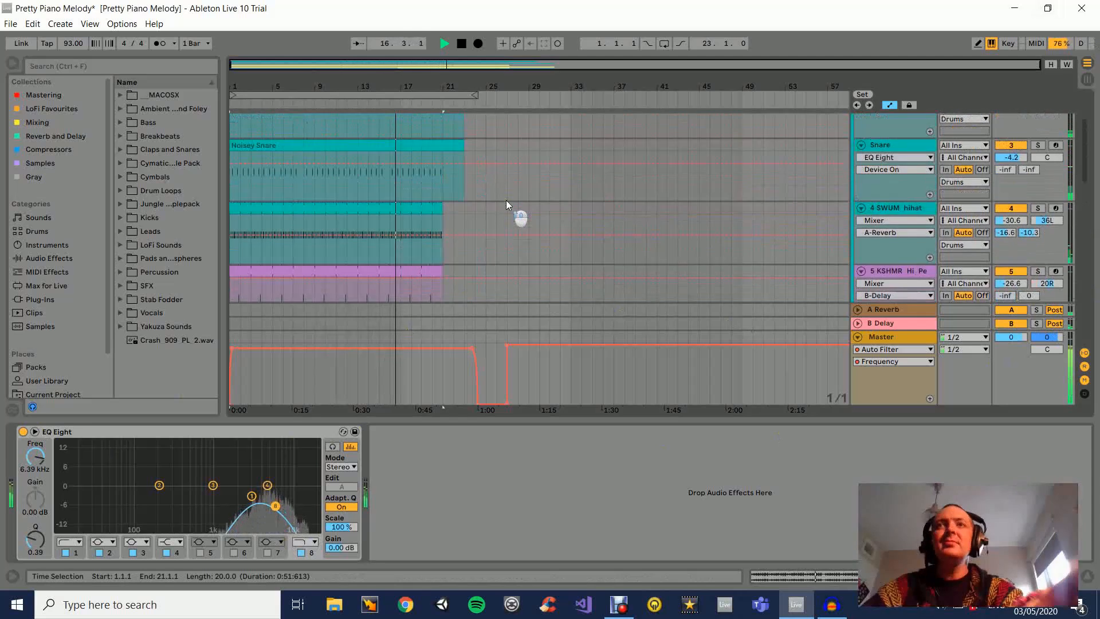
{"action": "key", "text": "space"}
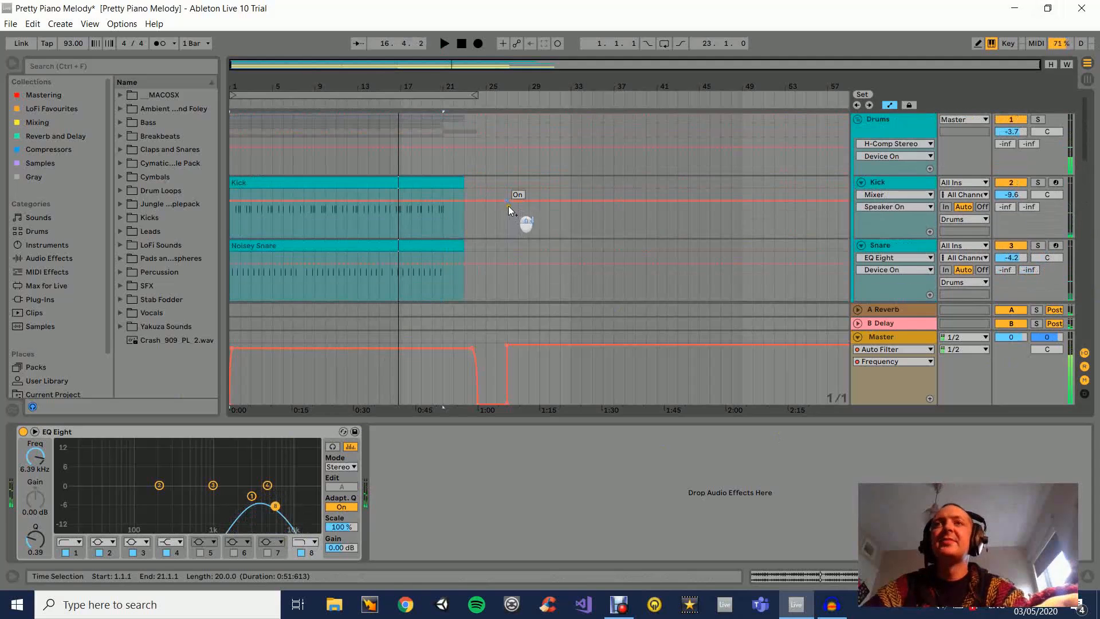
- Open the Ambience track's device chain, solo the track, audition its Studio Window Open clips from the song's start, and stop playback
{"action": "scroll", "coordinate": [645, 215], "scroll_direction": "down", "scroll_amount": 10}
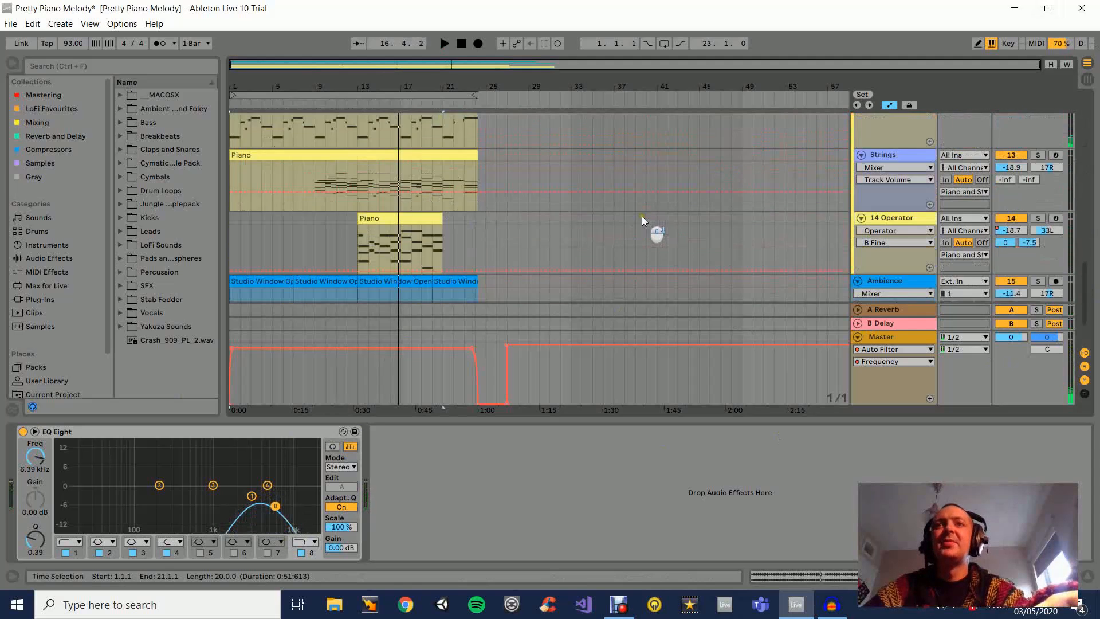
{"action": "scroll", "coordinate": [642, 216], "scroll_direction": "down", "scroll_amount": 3}
{"action": "left_click", "coordinate": [926, 215]}
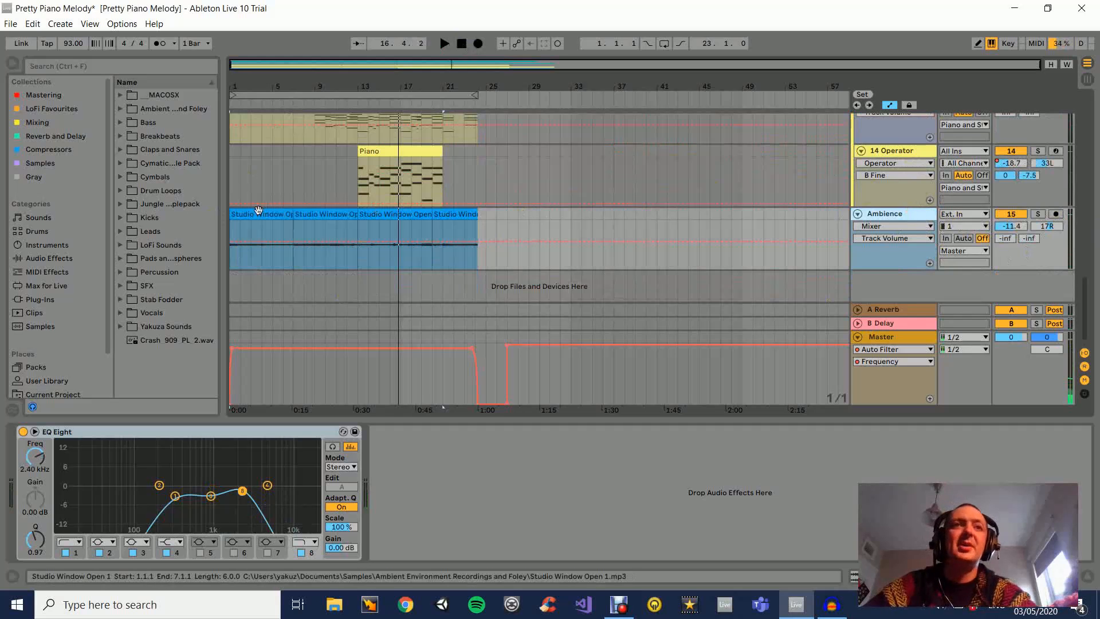
{"action": "left_click", "coordinate": [269, 214]}
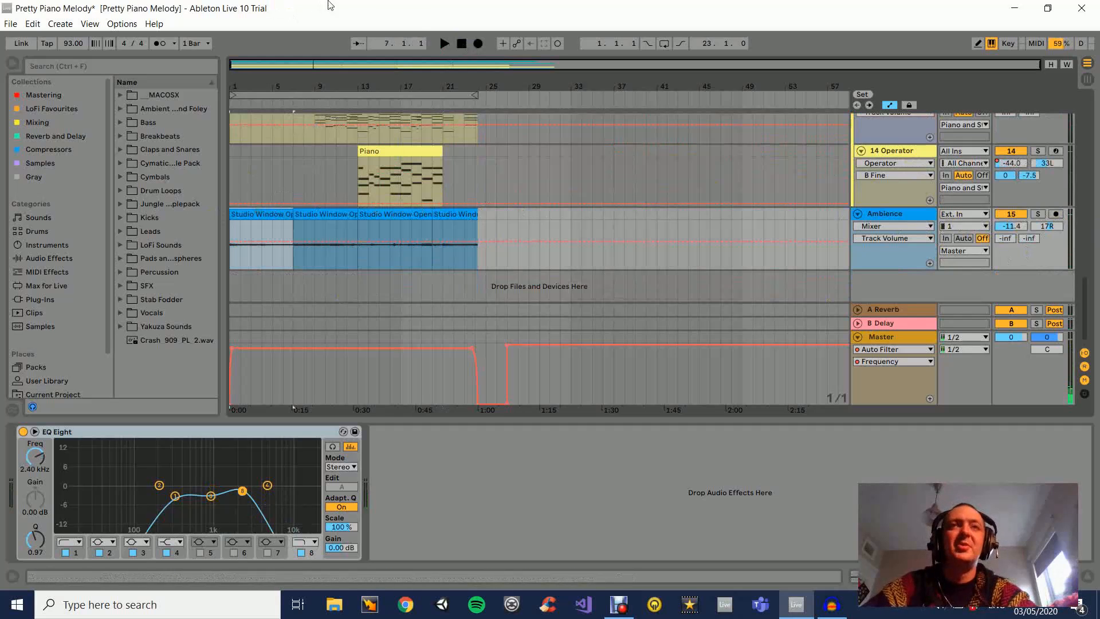
{"action": "left_click", "coordinate": [459, 43]}
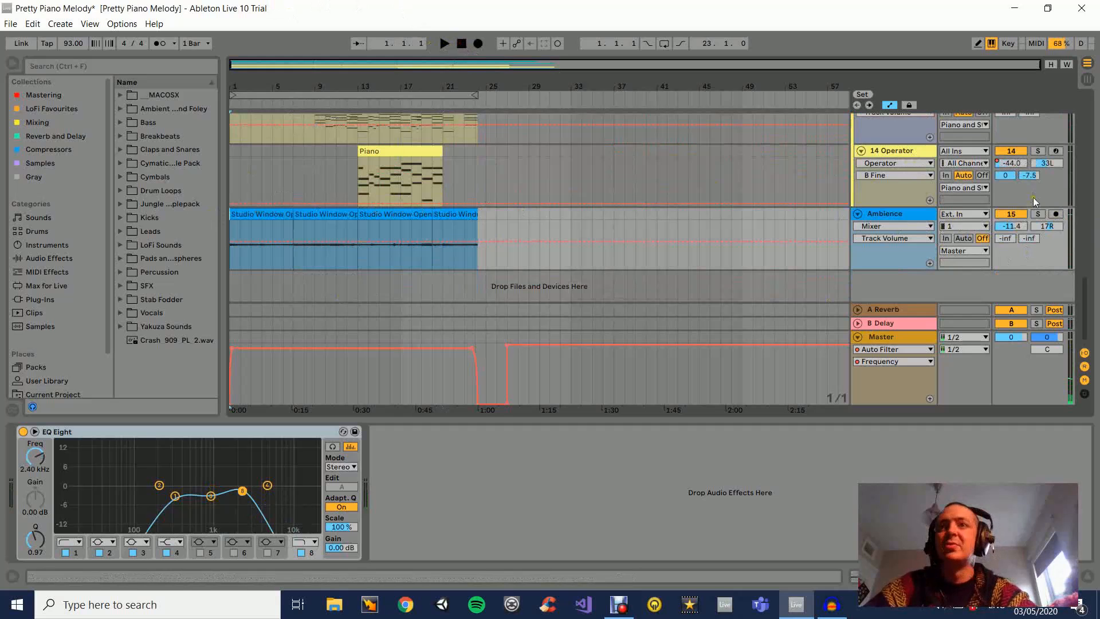
{"action": "left_click", "coordinate": [442, 40]}
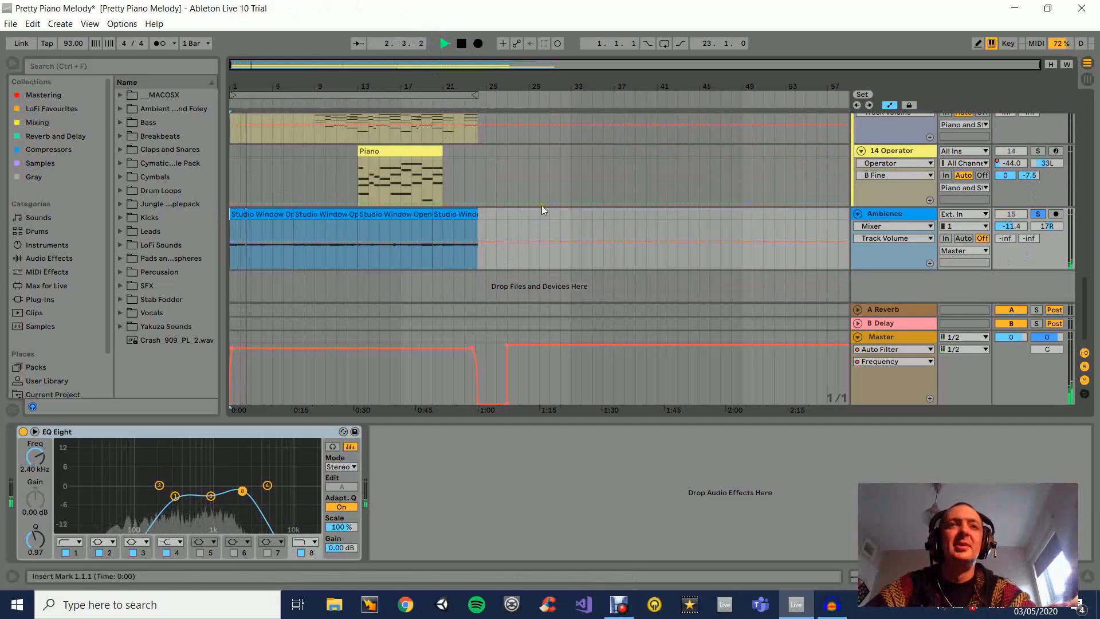
{"action": "scroll", "coordinate": [844, 212], "scroll_direction": "up", "scroll_amount": 2}
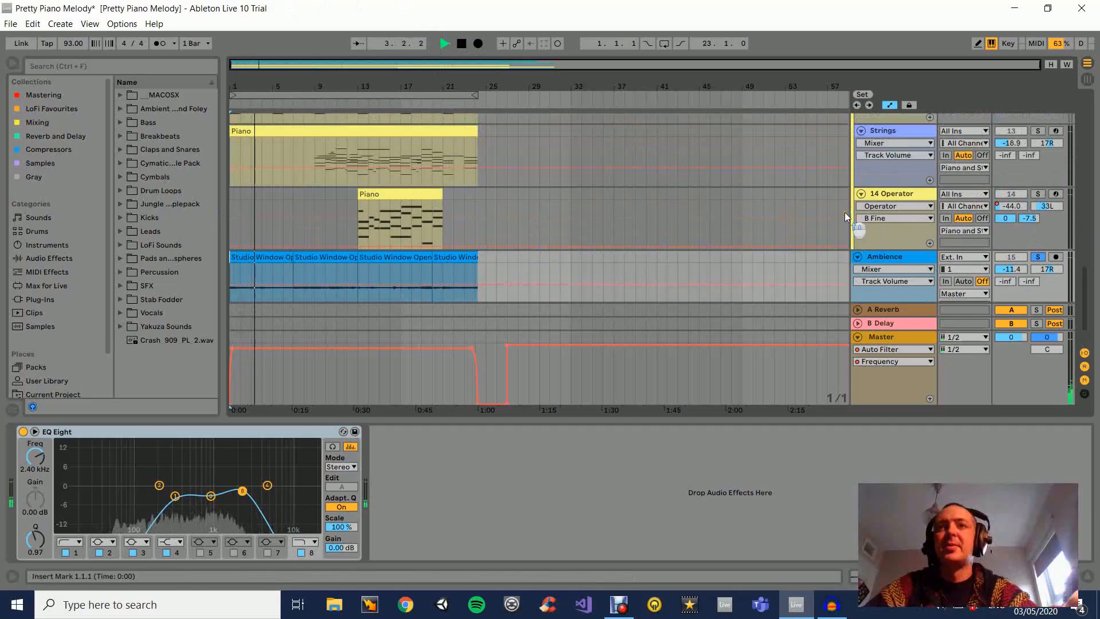
{"action": "scroll", "coordinate": [844, 212], "scroll_direction": "up", "scroll_amount": 5}
{"action": "left_click", "coordinate": [461, 44]}
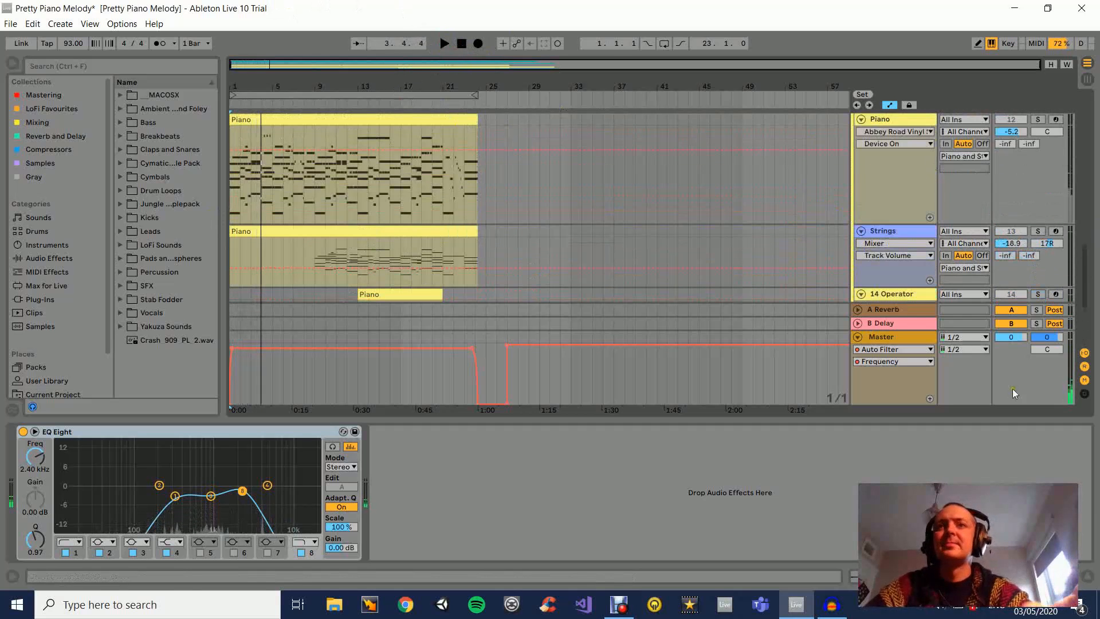
- Examine the device chains of the Sub Bass group and its track 9 Hip-Hop Sub Bass
{"action": "scroll", "coordinate": [721, 260], "scroll_direction": "up", "scroll_amount": 10}
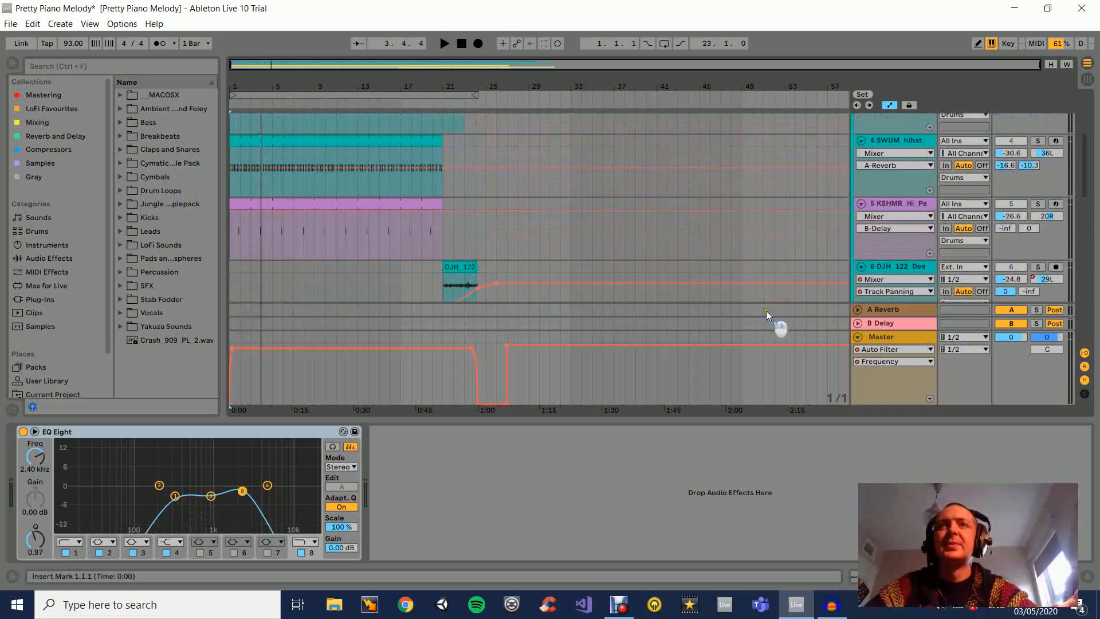
{"action": "scroll", "coordinate": [896, 247], "scroll_direction": "down", "scroll_amount": 6}
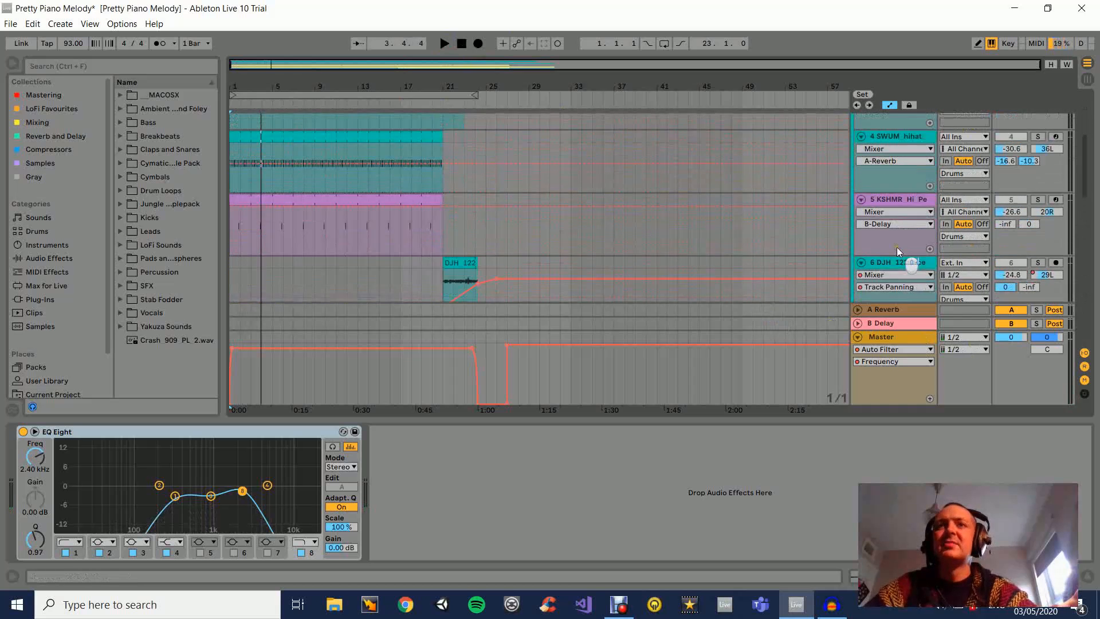
{"action": "scroll", "coordinate": [917, 224], "scroll_direction": "down", "scroll_amount": 4}
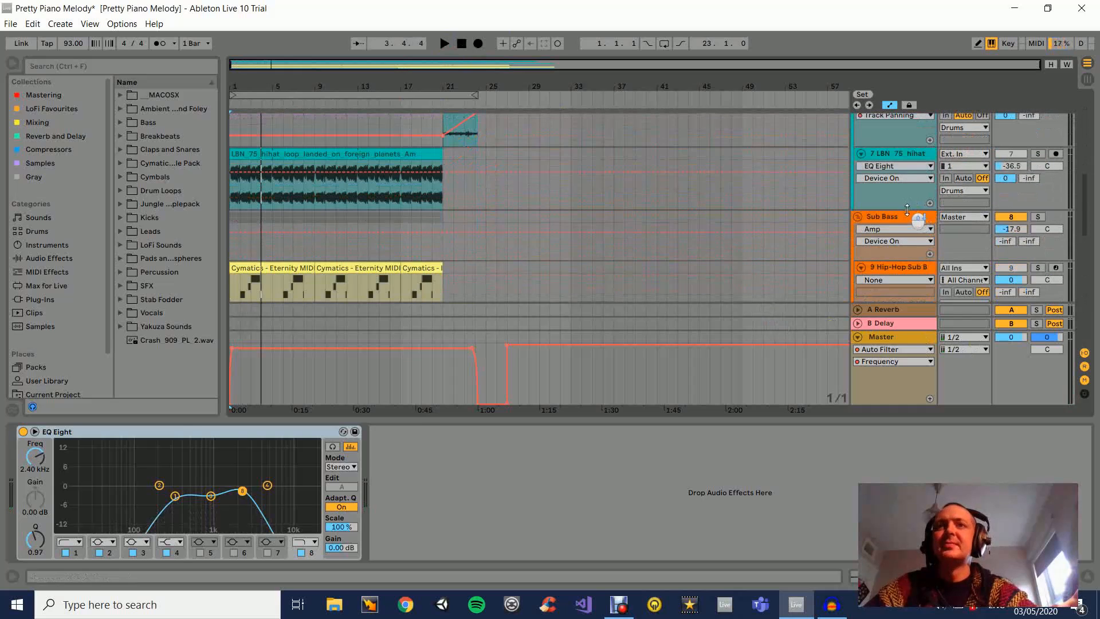
{"action": "left_click", "coordinate": [906, 218]}
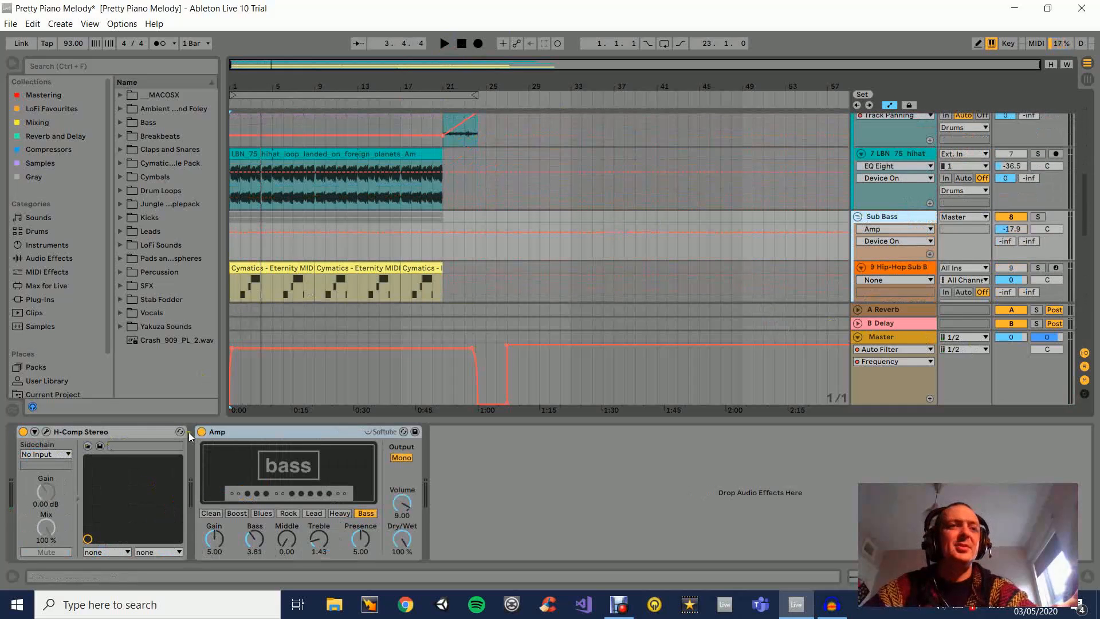
{"action": "scroll", "coordinate": [627, 279], "scroll_direction": "down", "scroll_amount": 3}
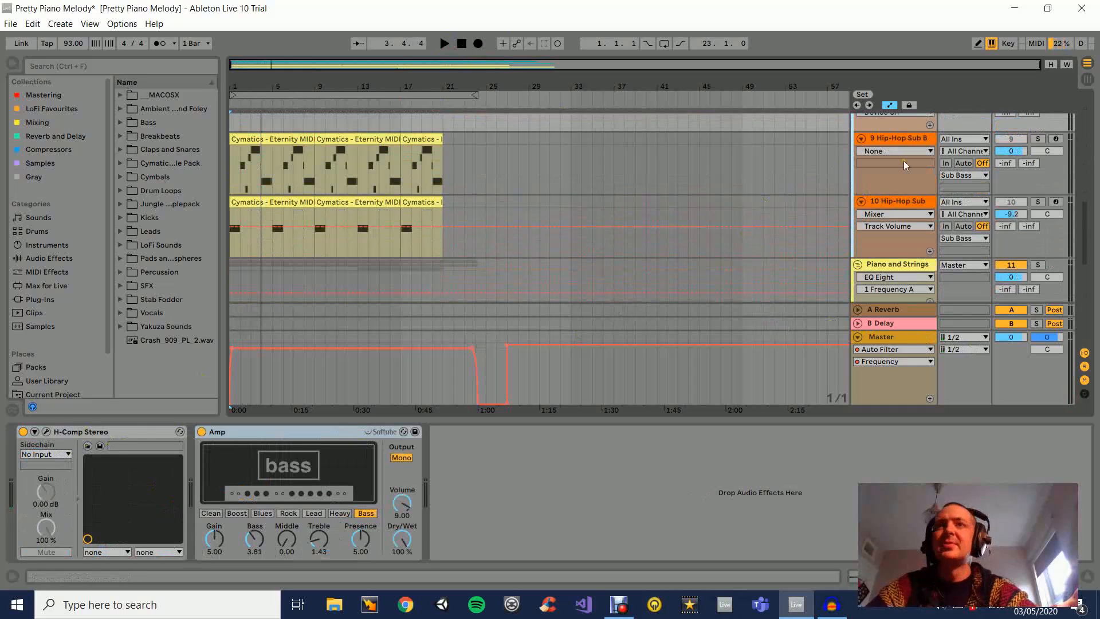
{"action": "left_click", "coordinate": [910, 142]}
{"action": "scroll", "coordinate": [892, 220], "scroll_direction": "down", "scroll_amount": 4}
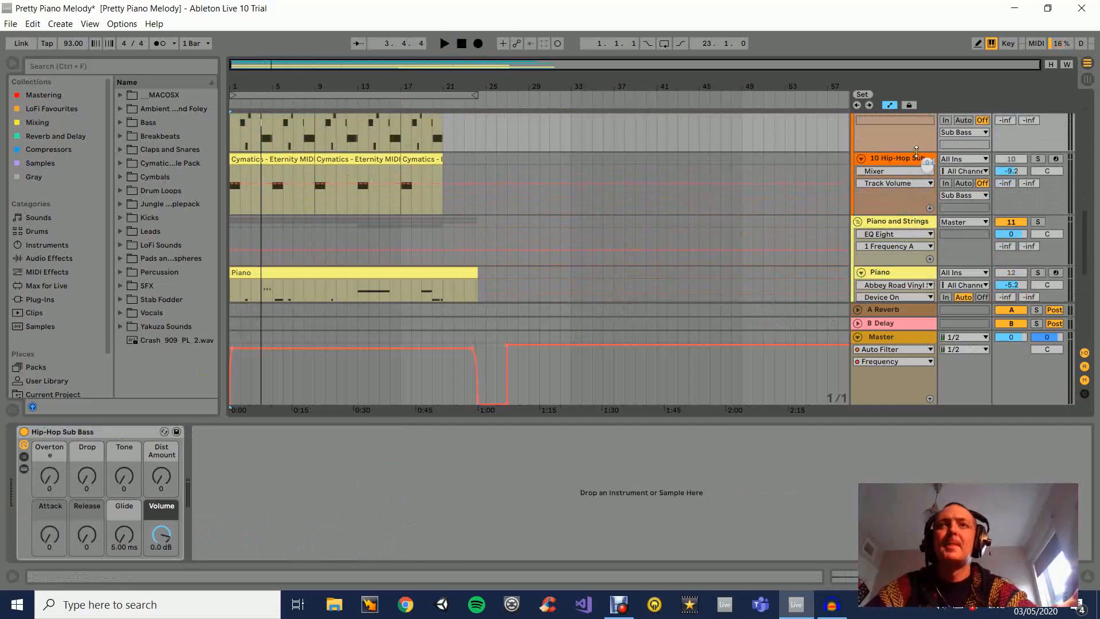
- Examine the compressors and EQ Eight on the Piano and Strings group and the EQ Eight on the Ambience track
{"action": "left_click", "coordinate": [899, 180]}
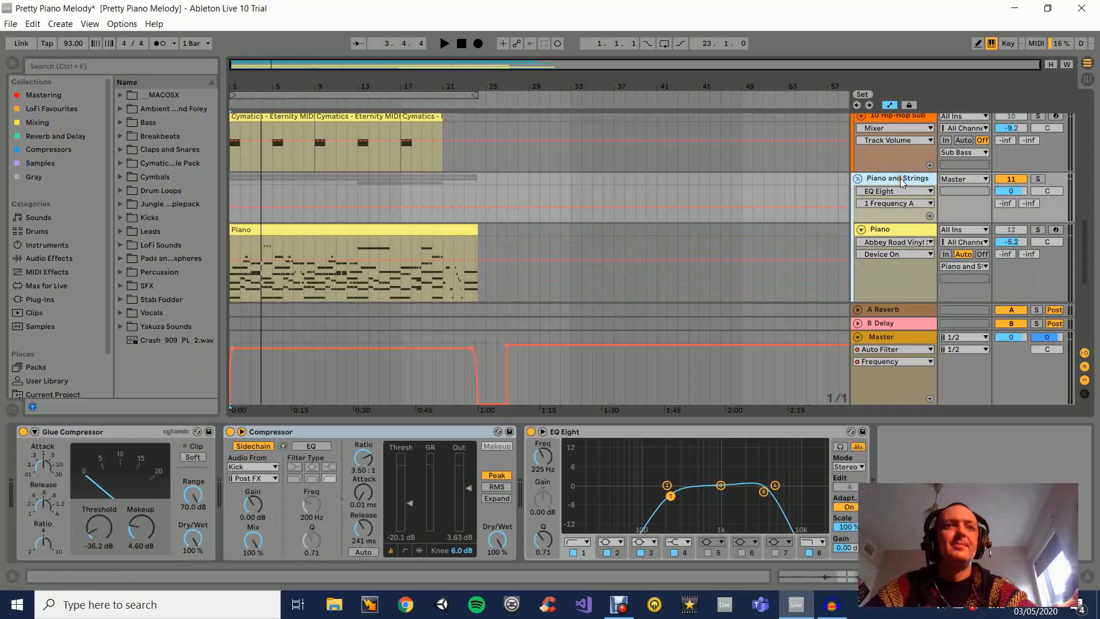
{"action": "left_click", "coordinate": [94, 434]}
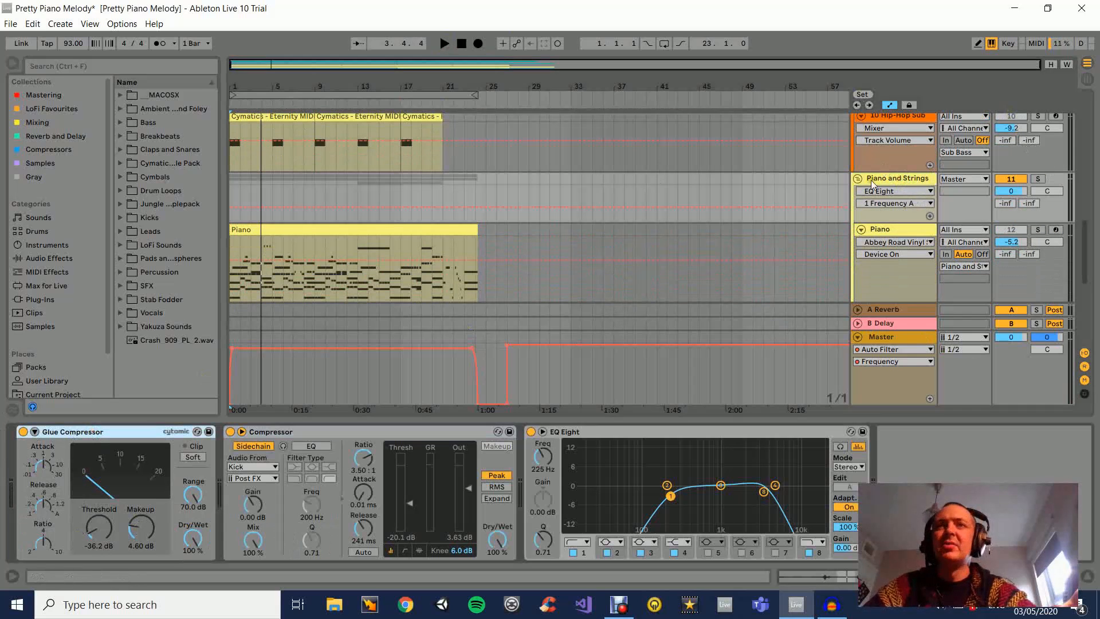
{"action": "scroll", "coordinate": [871, 184], "scroll_direction": "down", "scroll_amount": 1}
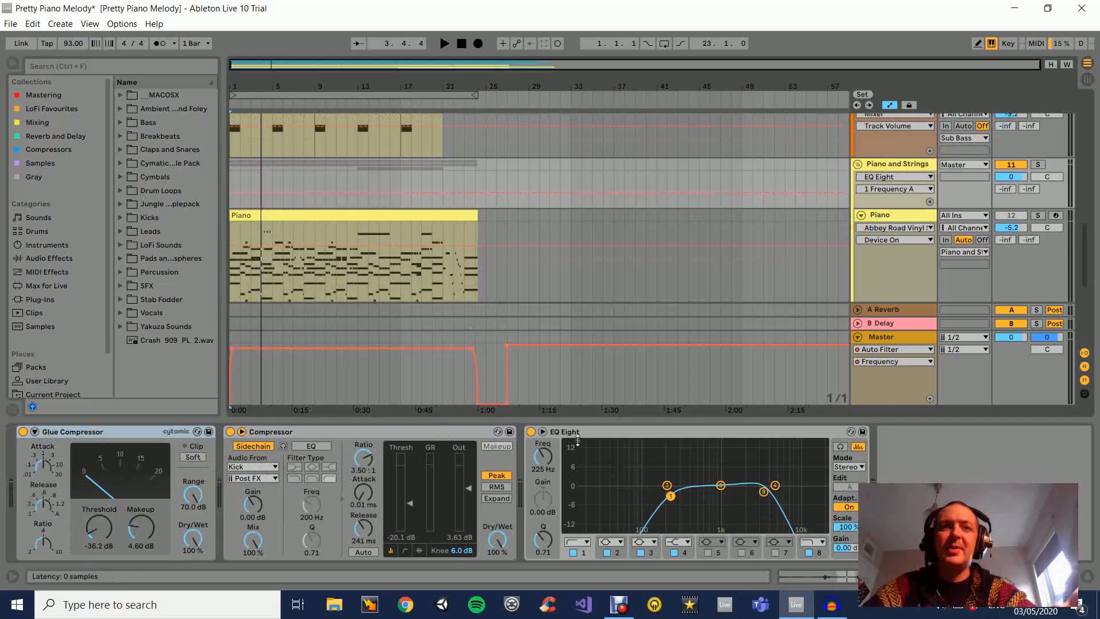
{"action": "scroll", "coordinate": [713, 258], "scroll_direction": "down", "scroll_amount": 5}
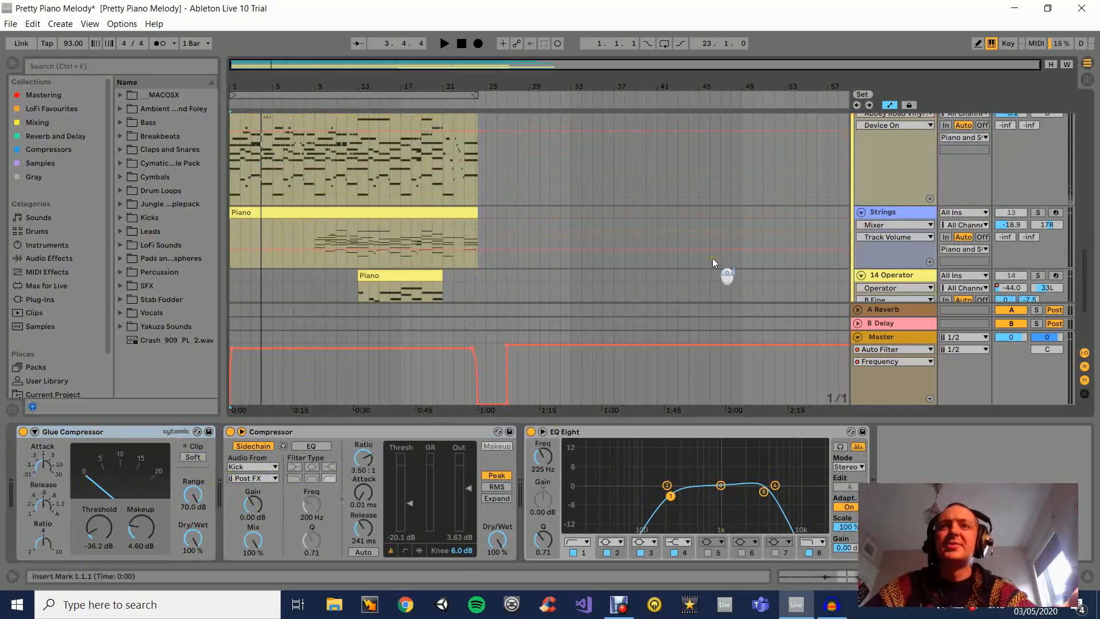
{"action": "left_click", "coordinate": [916, 214]}
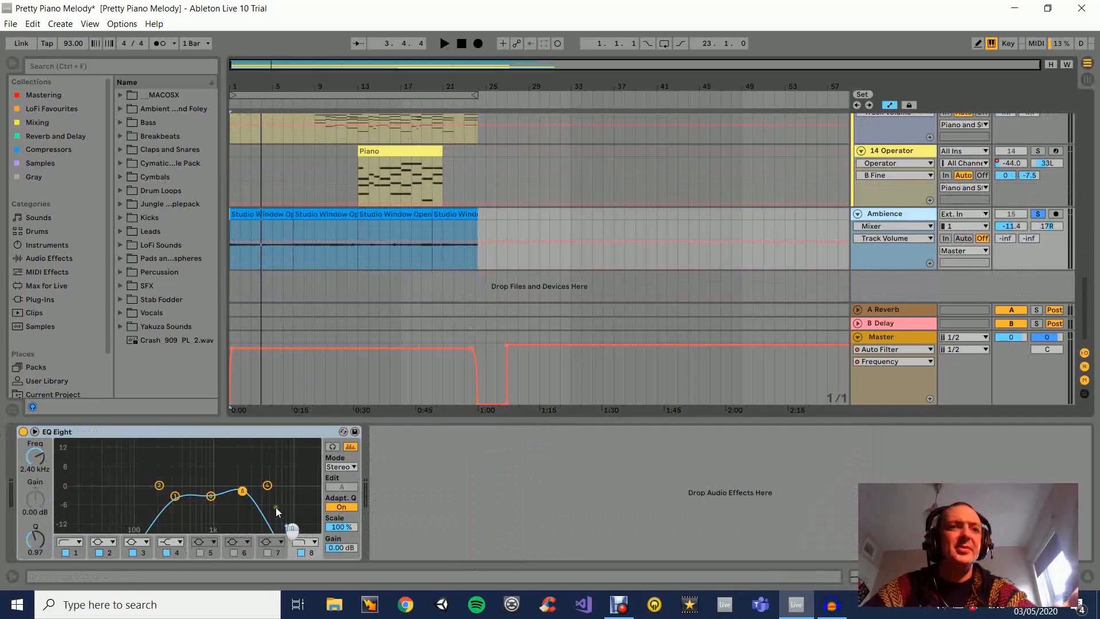
- Open the Piano track's device chain, inspect the Abbey Road Vinyl plug-in's wow and flutter controls, and close its window
{"action": "scroll", "coordinate": [877, 221], "scroll_direction": "up", "scroll_amount": 3}
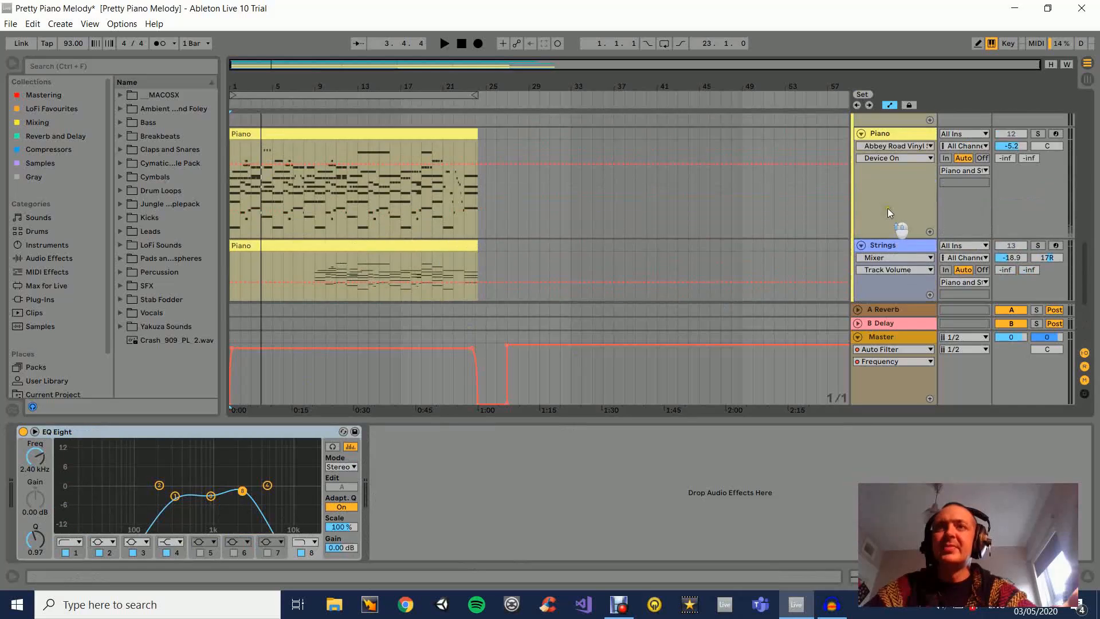
{"action": "scroll", "coordinate": [886, 208], "scroll_direction": "up", "scroll_amount": 1}
{"action": "scroll", "coordinate": [875, 222], "scroll_direction": "down", "scroll_amount": 2}
{"action": "left_click", "coordinate": [891, 162]}
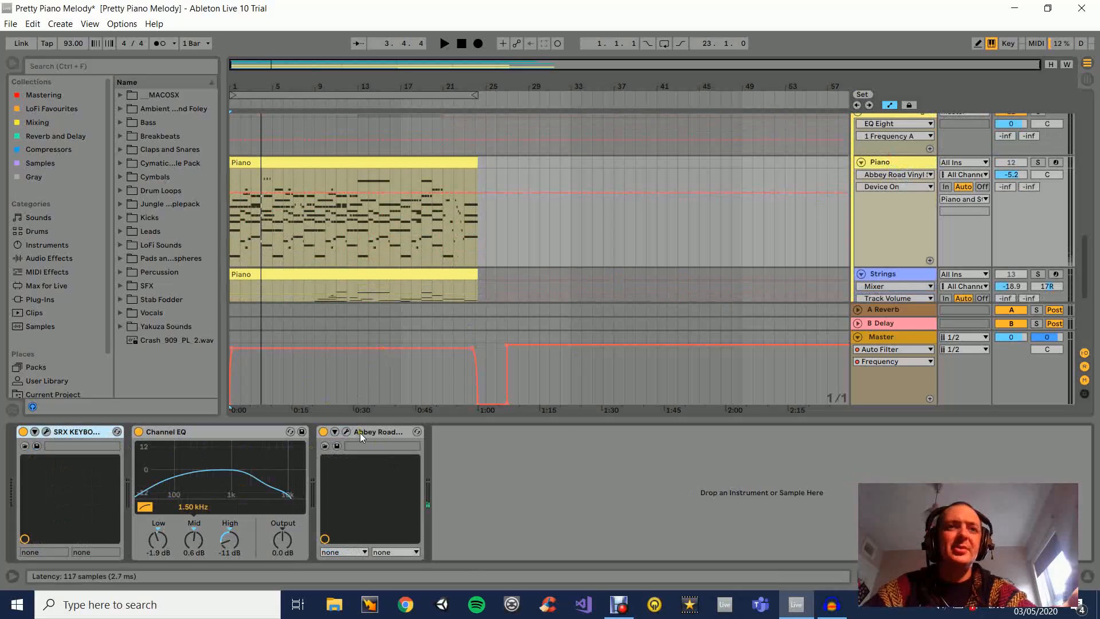
{"action": "left_click", "coordinate": [344, 433]}
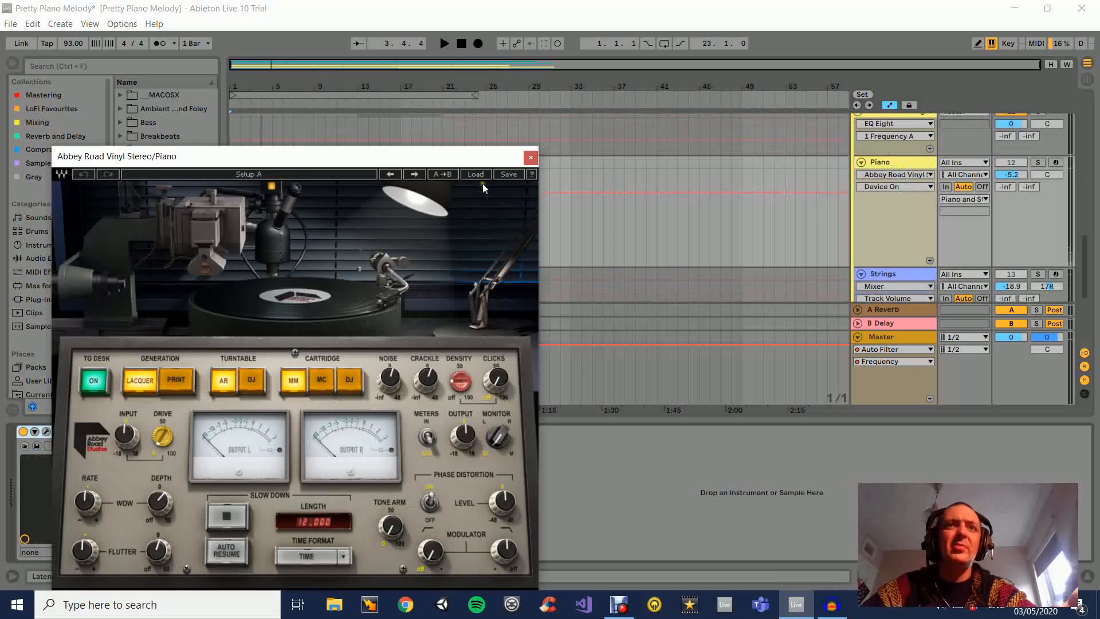
{"action": "left_click_drag", "start_coordinate": [484, 156], "coordinate": [553, 57]}
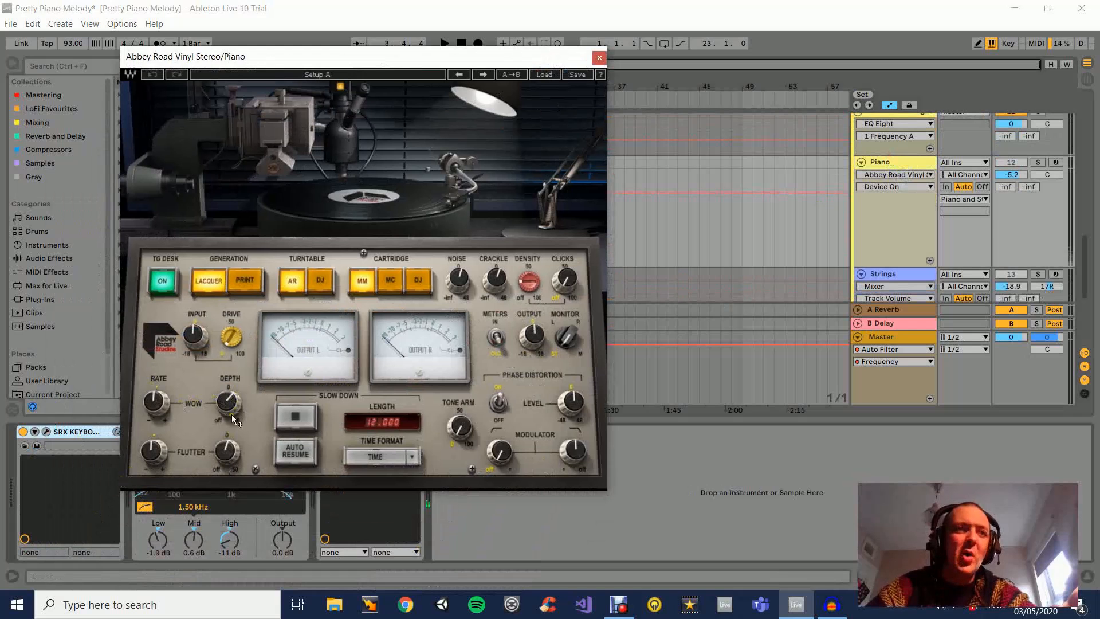
{"action": "left_click", "coordinate": [600, 58]}
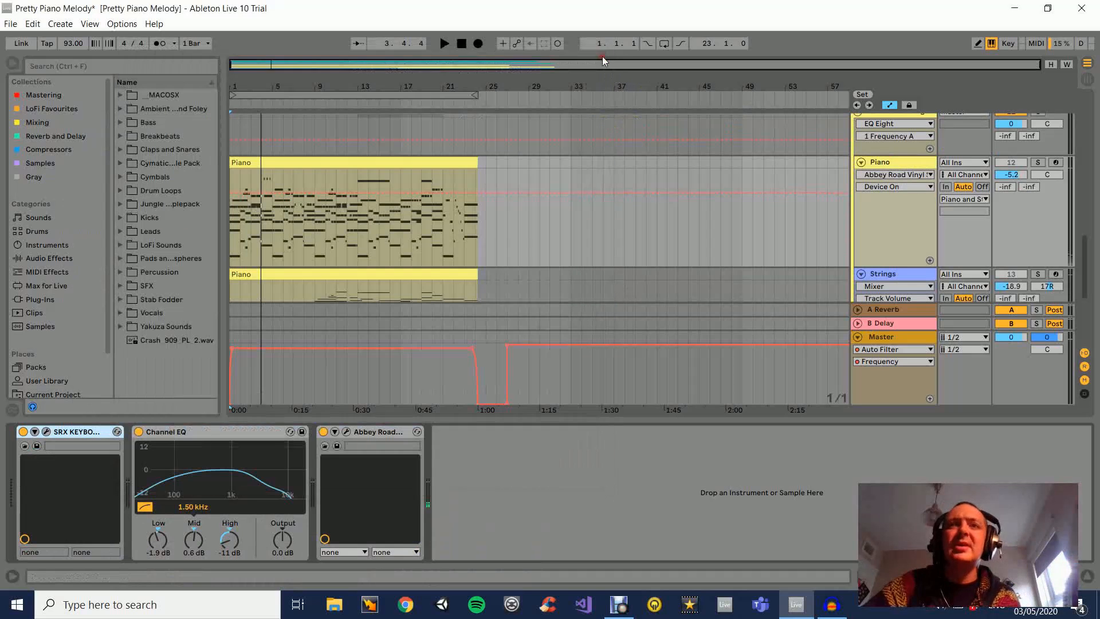
- Open the Master track's device chain and play the song from the start to watch its Auto Filter frequency automation
{"action": "left_click", "coordinate": [893, 339]}
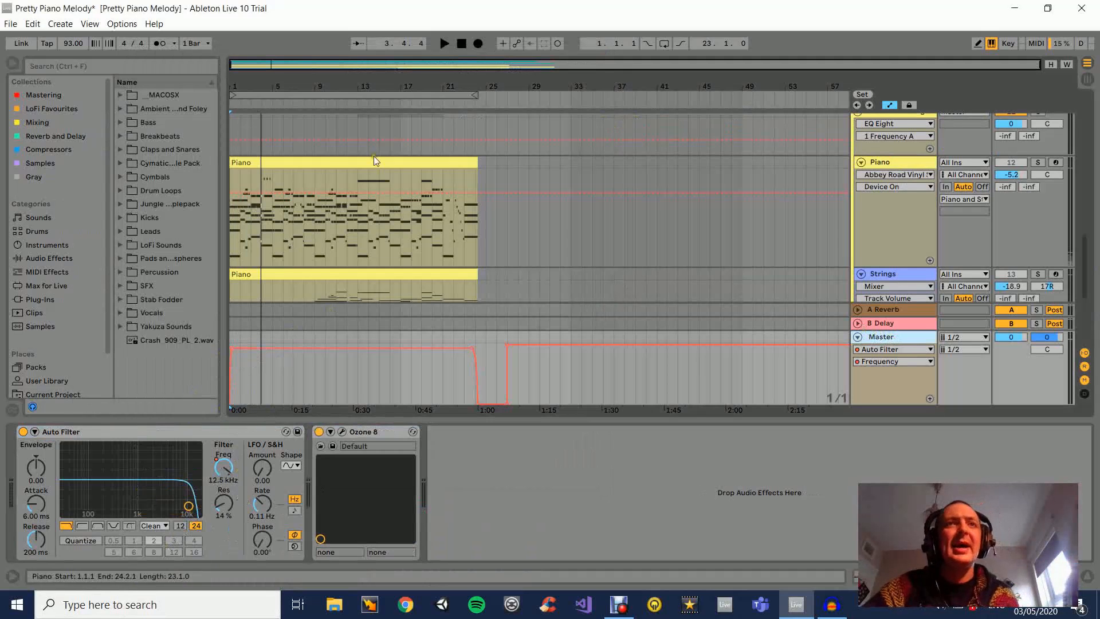
{"action": "left_click", "coordinate": [462, 45]}
{"action": "left_click", "coordinate": [441, 44]}
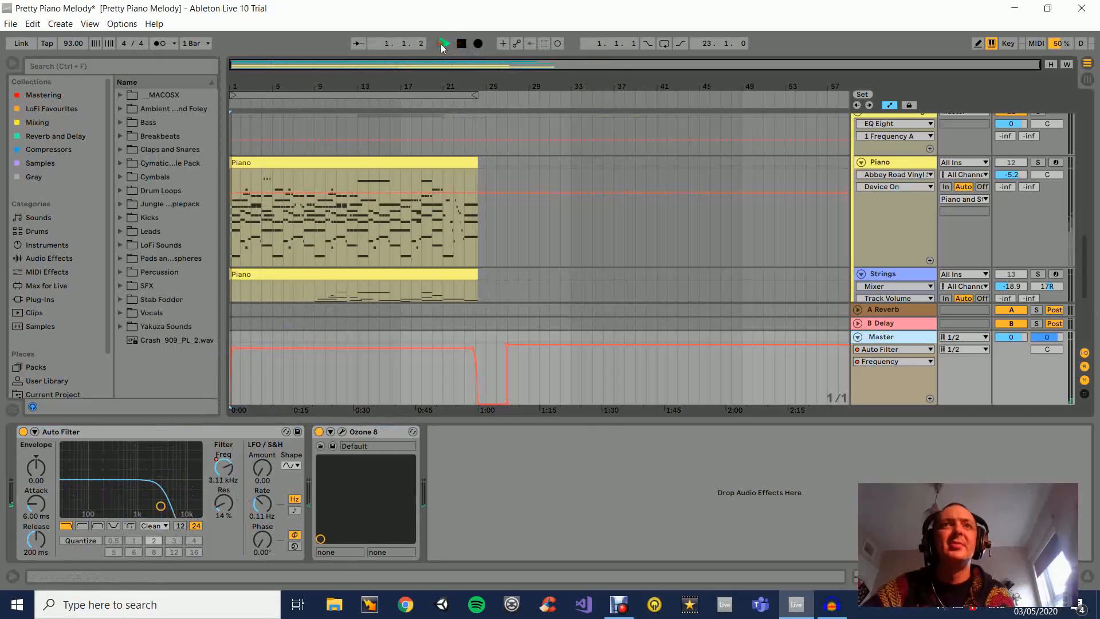
- Take the Ambience track out of solo, audition the full mix briefly from the song's start, and stop playback
{"action": "scroll", "coordinate": [1019, 286], "scroll_direction": "down", "scroll_amount": 5}
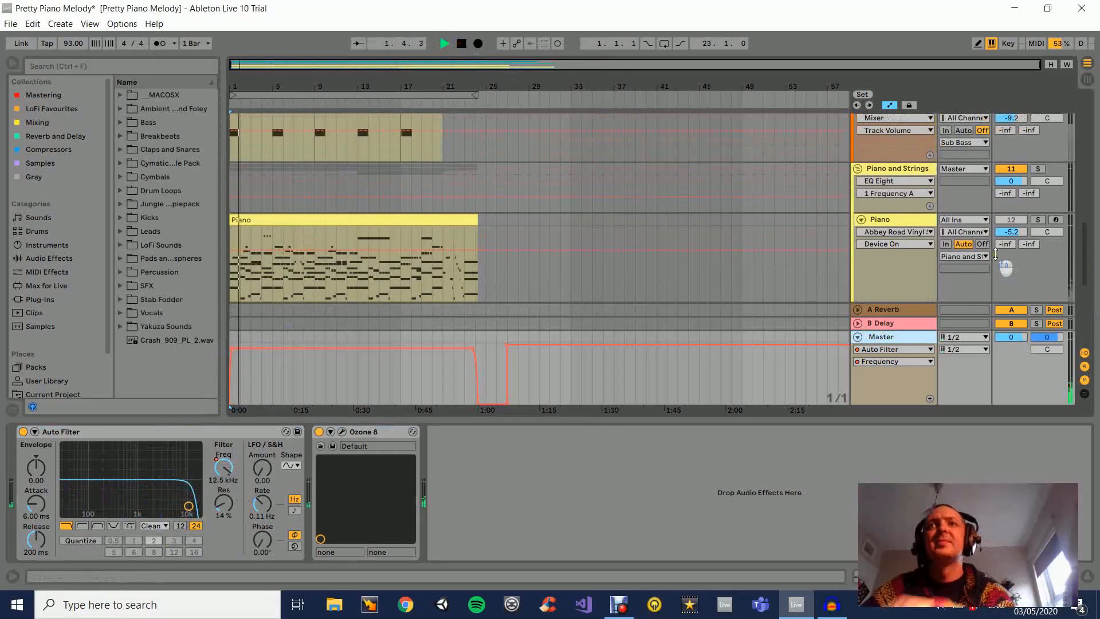
{"action": "left_click", "coordinate": [1037, 228]}
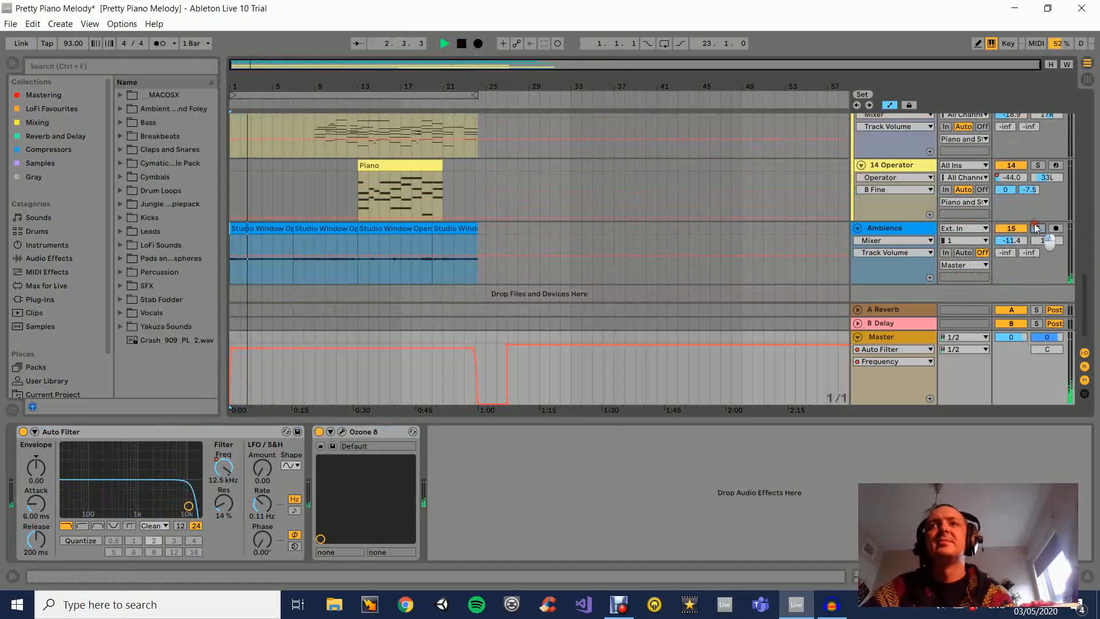
{"action": "left_click", "coordinate": [467, 44]}
{"action": "left_click", "coordinate": [450, 44]}
{"action": "key", "text": "space"}
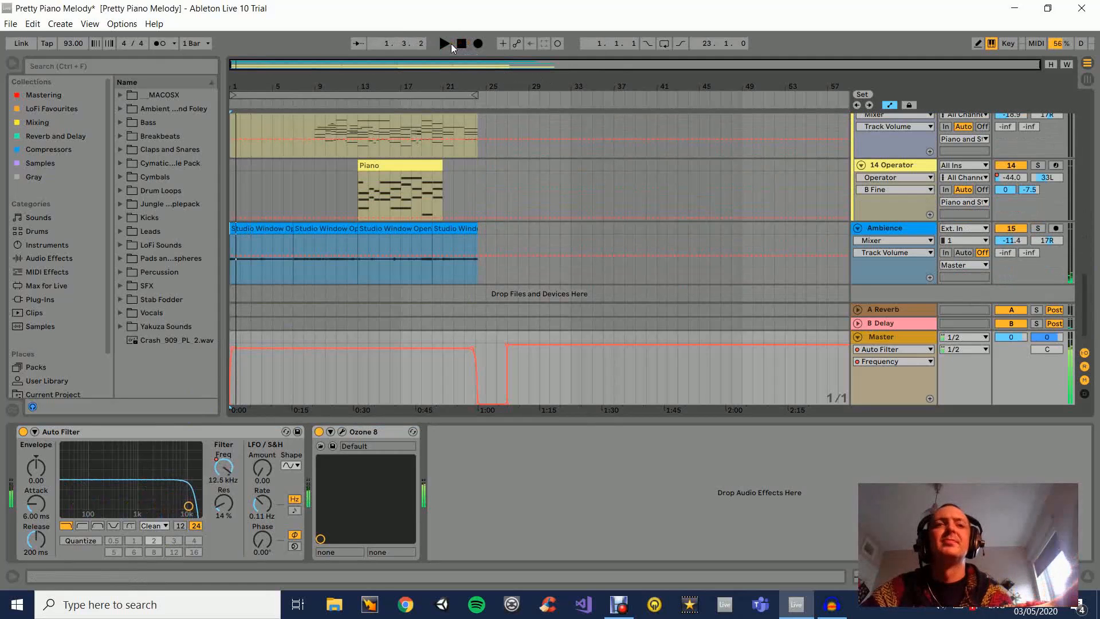
- Open Ozone 8 on the Master track, examine its Equalizer, Dynamics, Dynamic EQ and Maximizer modules, and close its window
{"action": "left_click", "coordinate": [342, 433]}
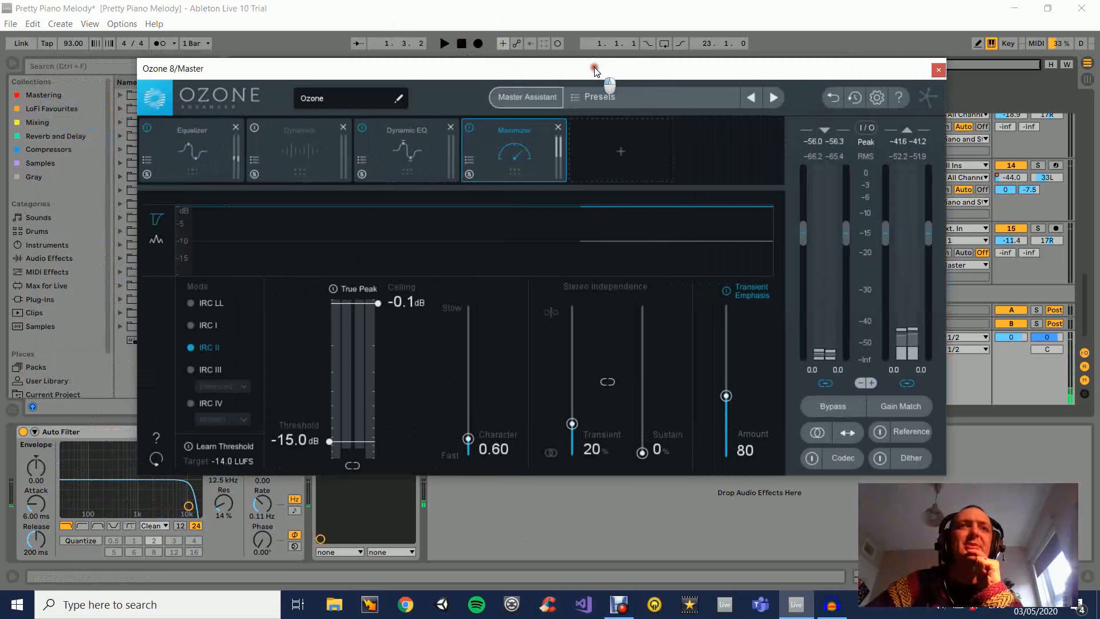
{"action": "left_click", "coordinate": [150, 163]}
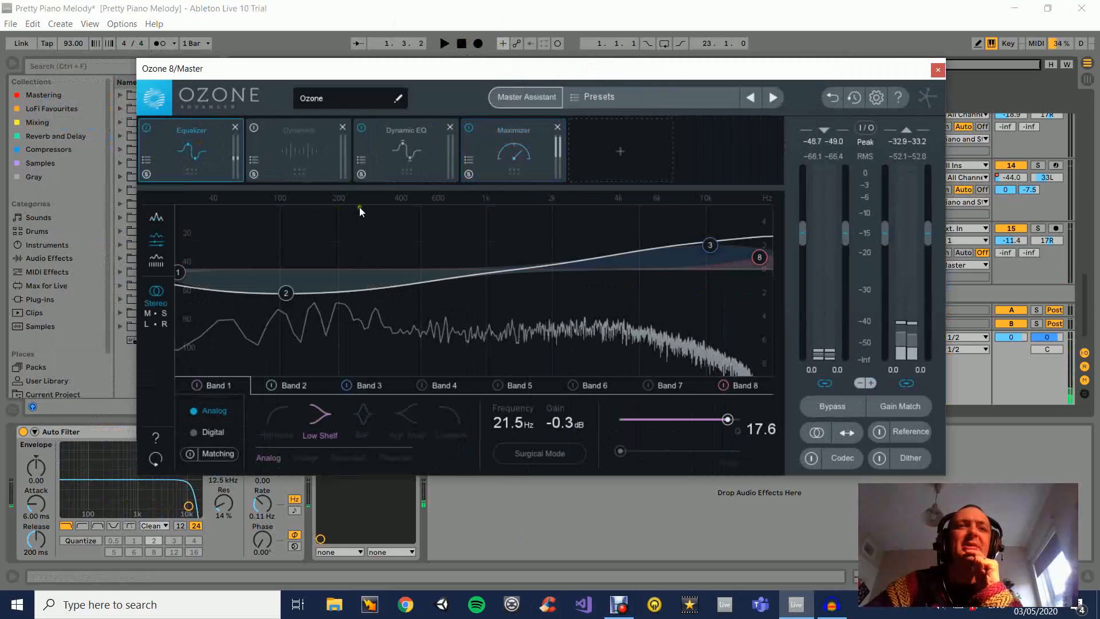
{"action": "left_click", "coordinate": [314, 171]}
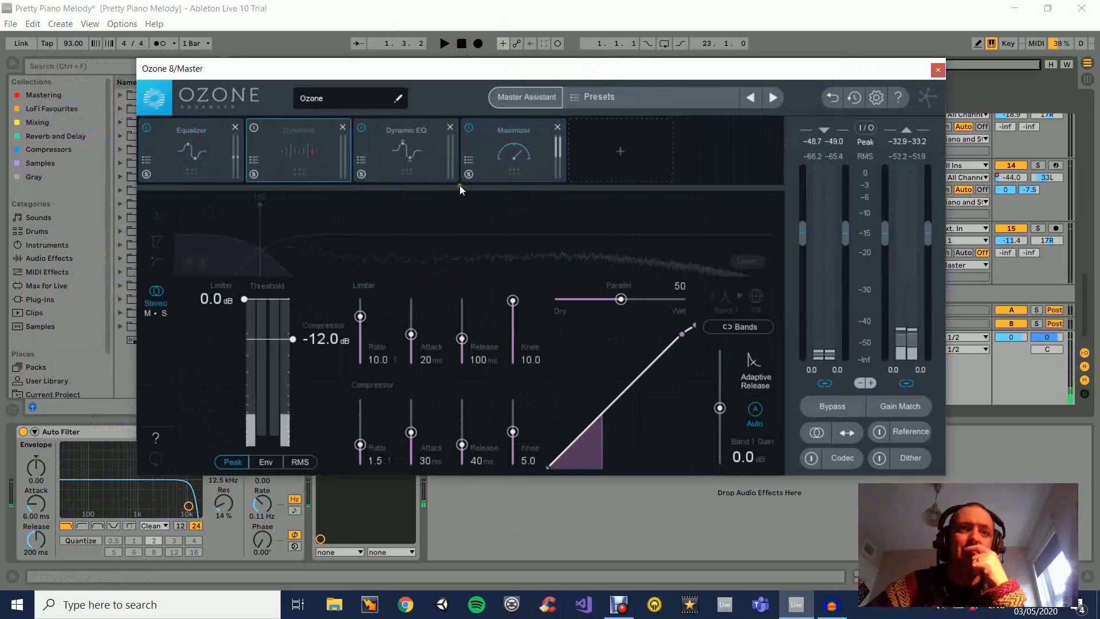
{"action": "left_click", "coordinate": [401, 166]}
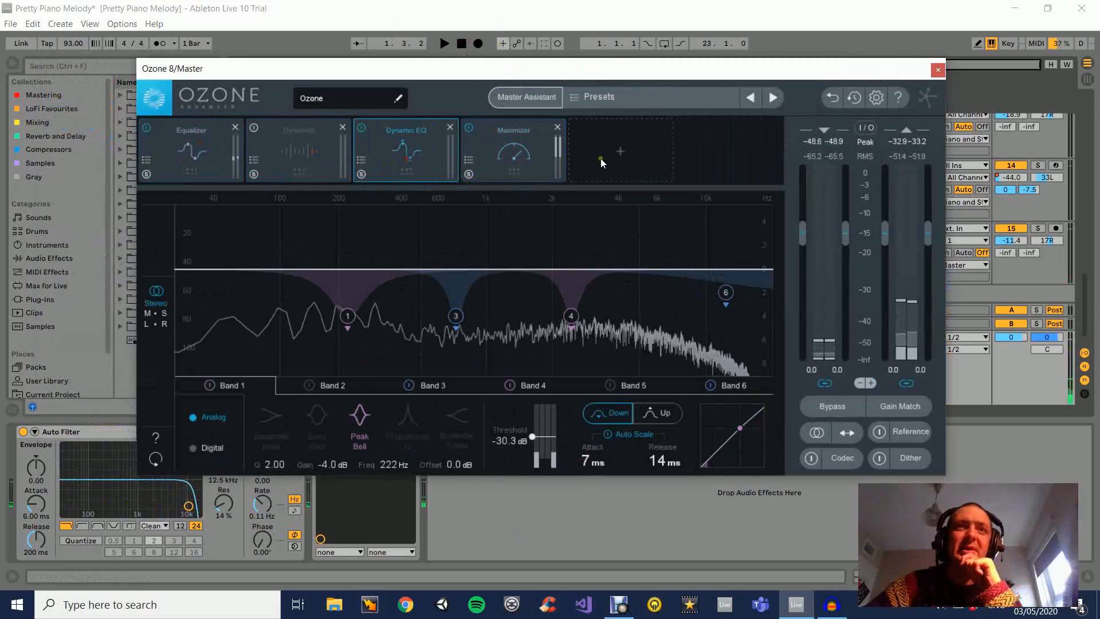
{"action": "left_click", "coordinate": [544, 151]}
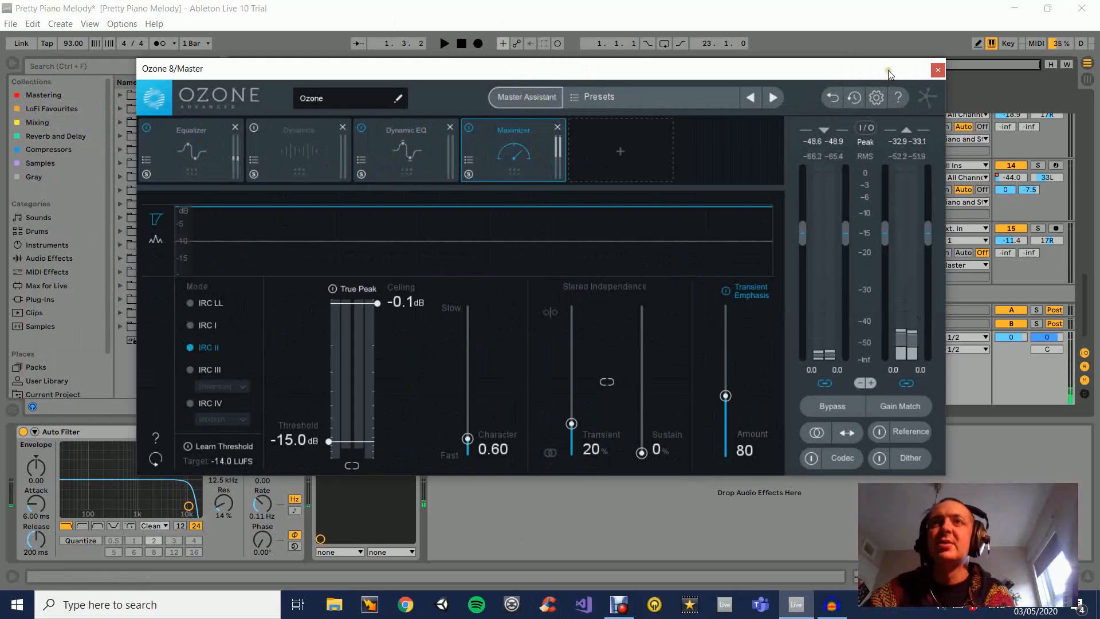
{"action": "left_click_drag", "start_coordinate": [887, 75], "coordinate": [869, 62]}
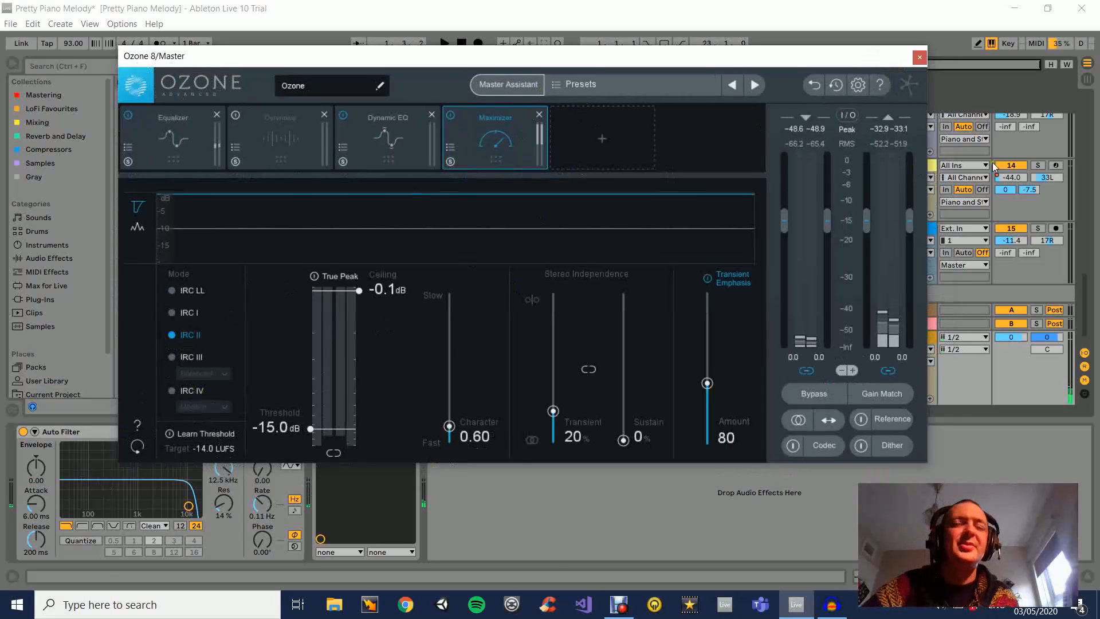
{"action": "left_click", "coordinate": [920, 57]}
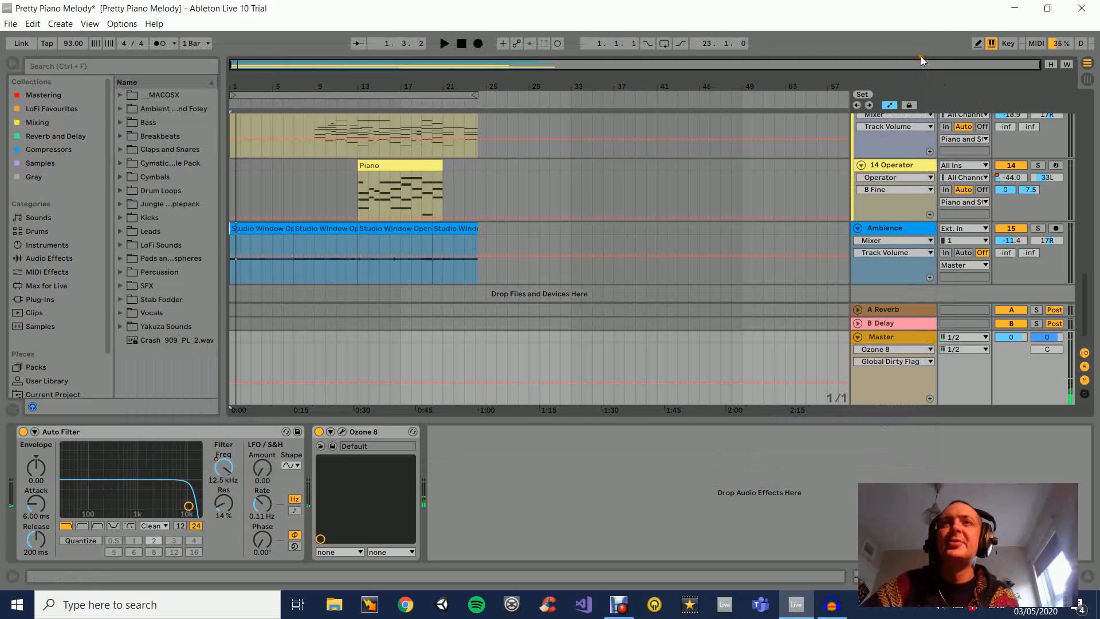
- Return to the Drums group with its Kick and Snare tracks and enlarge the song's section of the timeline
{"action": "scroll", "coordinate": [462, 200], "scroll_direction": "up", "scroll_amount": 5}
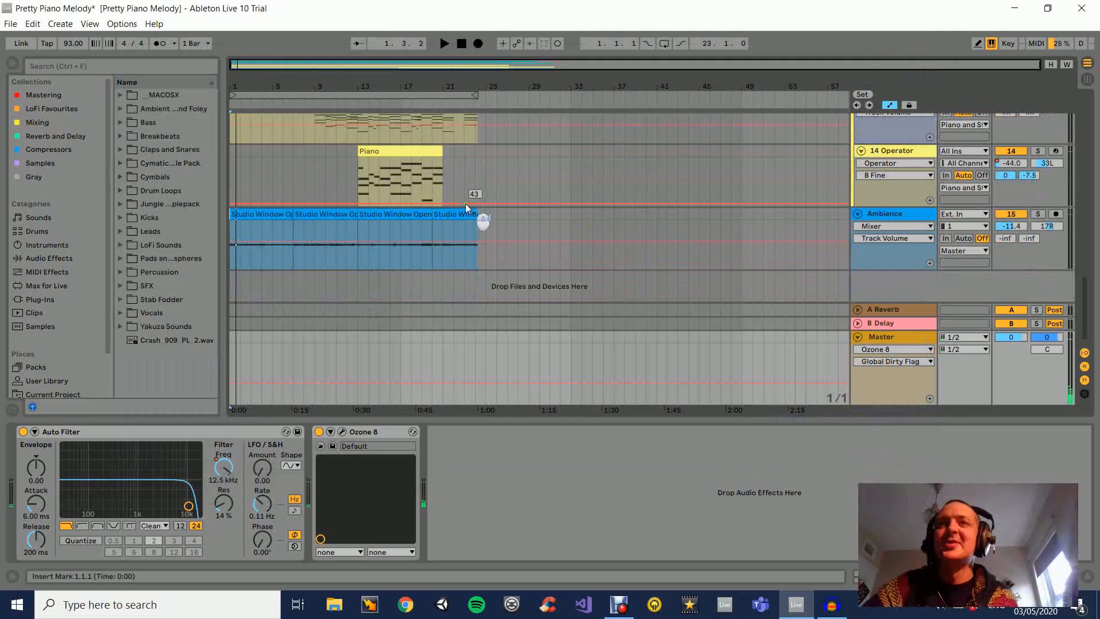
{"action": "scroll", "coordinate": [493, 211], "scroll_direction": "up", "scroll_amount": 10}
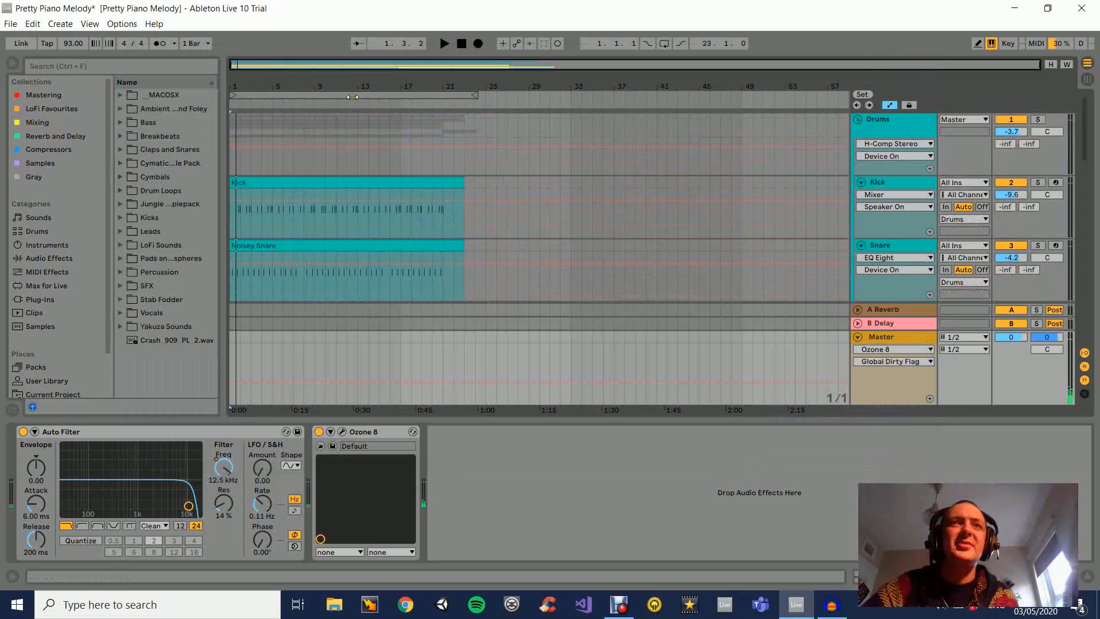
{"action": "left_click_drag", "start_coordinate": [352, 87], "coordinate": [363, 94]}
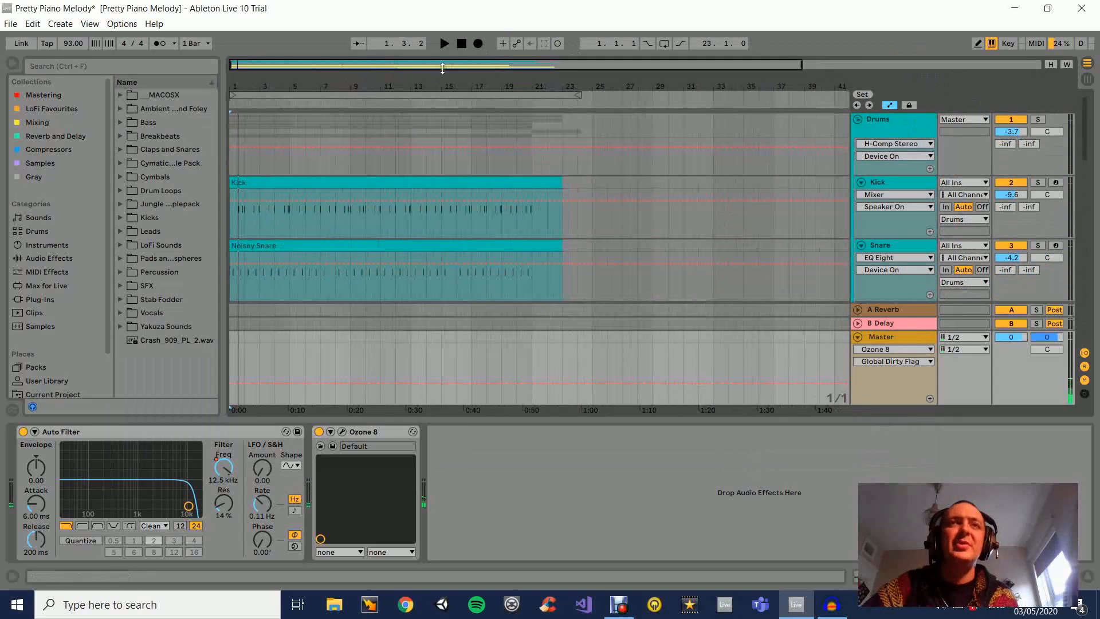